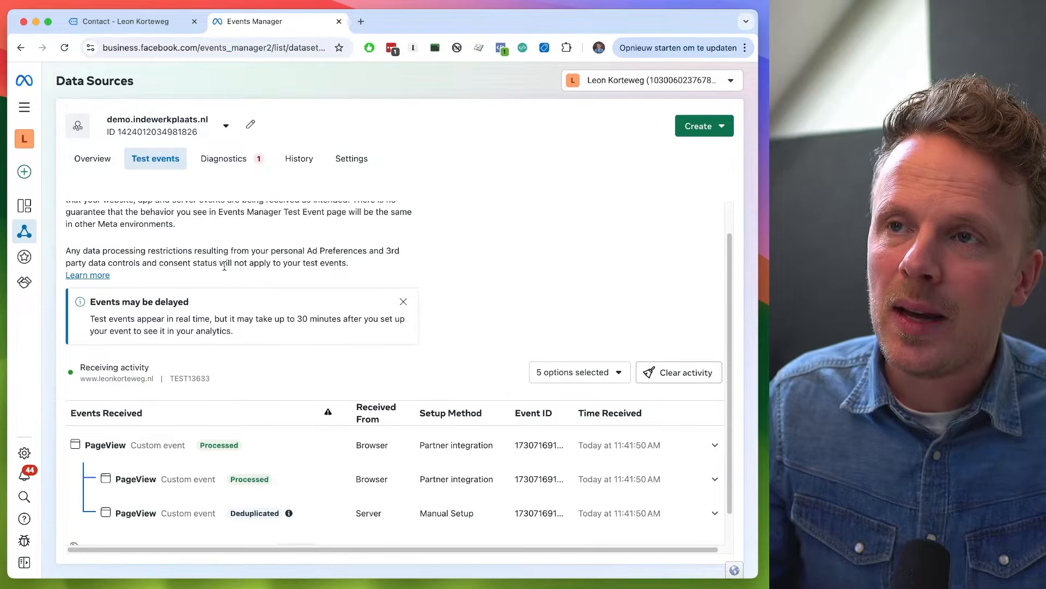
- Expand the browser and server PageView entries in the test events list and copy the event ID for comparison
{"action": "scroll", "coordinate": [288, 350], "scroll_direction": "down", "scroll_amount": 1}
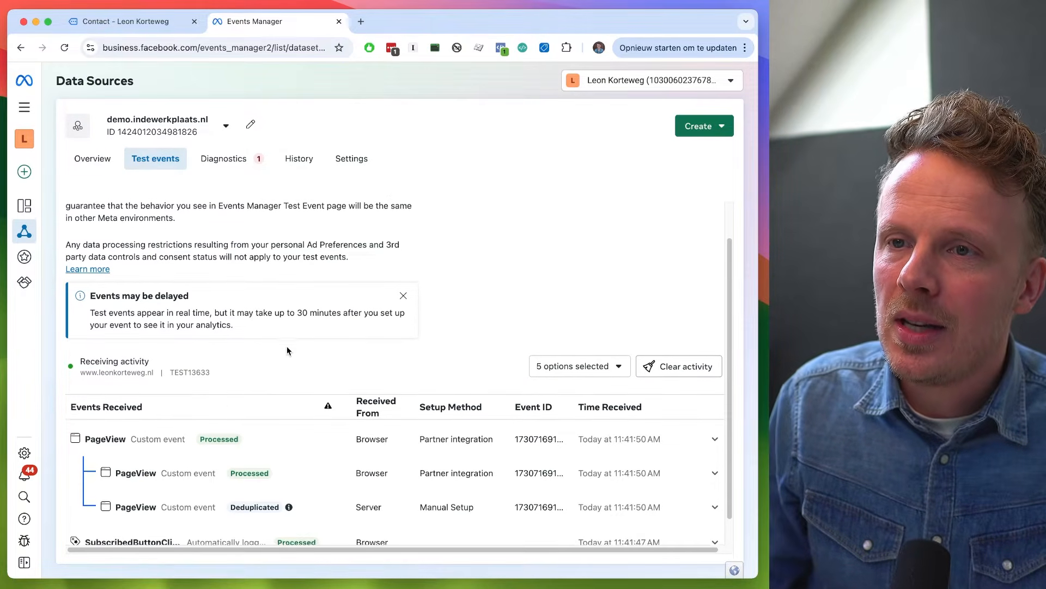
{"action": "left_click", "coordinate": [125, 21]}
{"action": "left_click", "coordinate": [255, 21]}
{"action": "scroll", "coordinate": [106, 392], "scroll_direction": "down", "scroll_amount": 3}
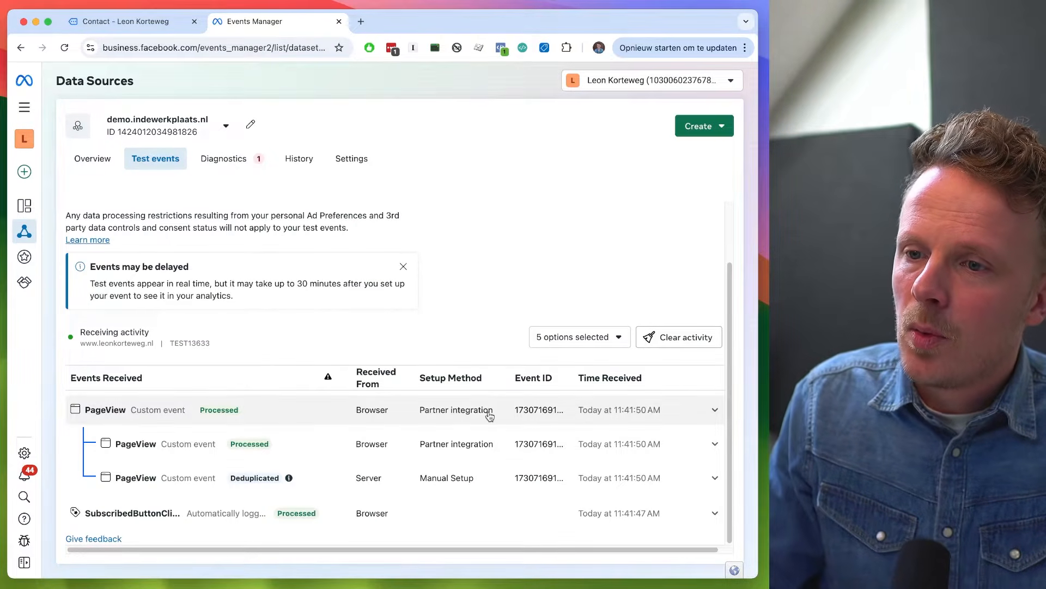
{"action": "left_click", "coordinate": [322, 439]}
{"action": "scroll", "coordinate": [325, 436], "scroll_direction": "down", "scroll_amount": 2}
{"action": "double_click", "coordinate": [194, 418]}
{"action": "key", "text": "super+c"}
{"action": "left_click", "coordinate": [170, 486]}
{"action": "scroll", "coordinate": [186, 414], "scroll_direction": "down", "scroll_amount": 2}
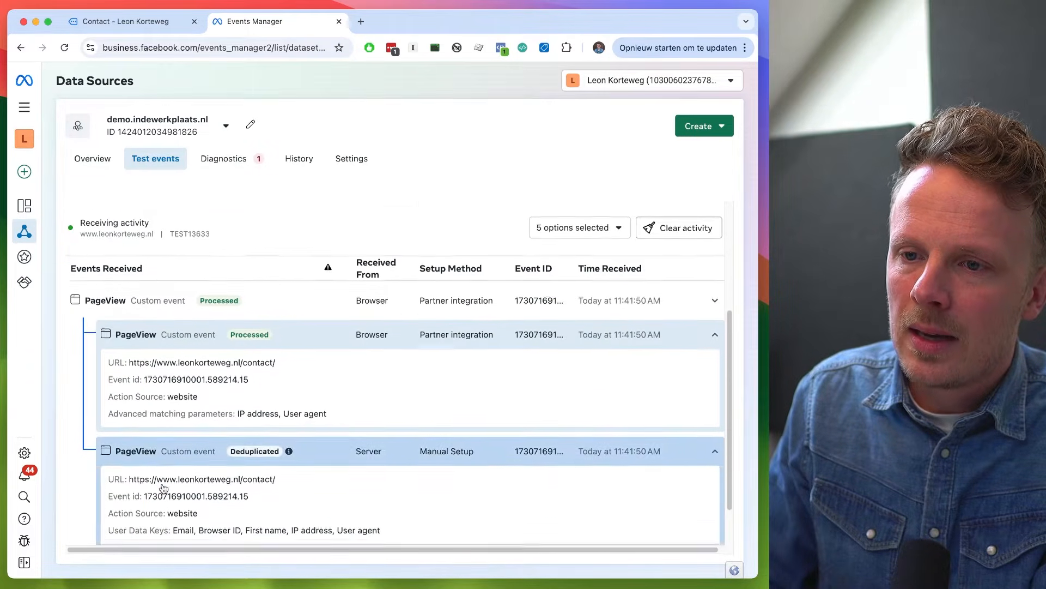
- Search the page for the PageView event ID 1730716910001.589214.15 and close the search
{"action": "key", "text": "super+f"}
{"action": "key", "text": "super+v"}
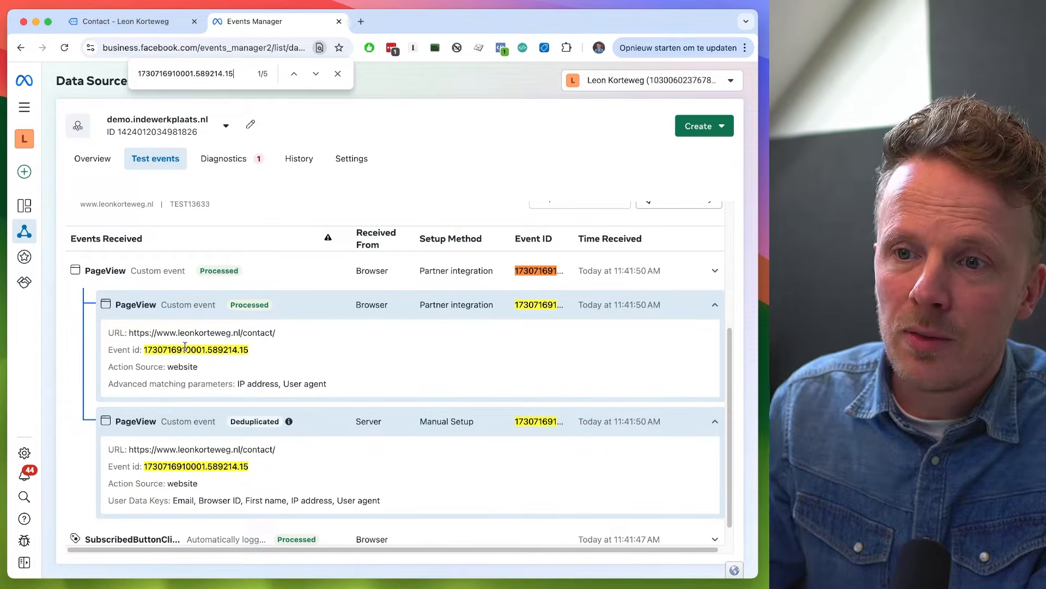
{"action": "left_click", "coordinate": [338, 74]}
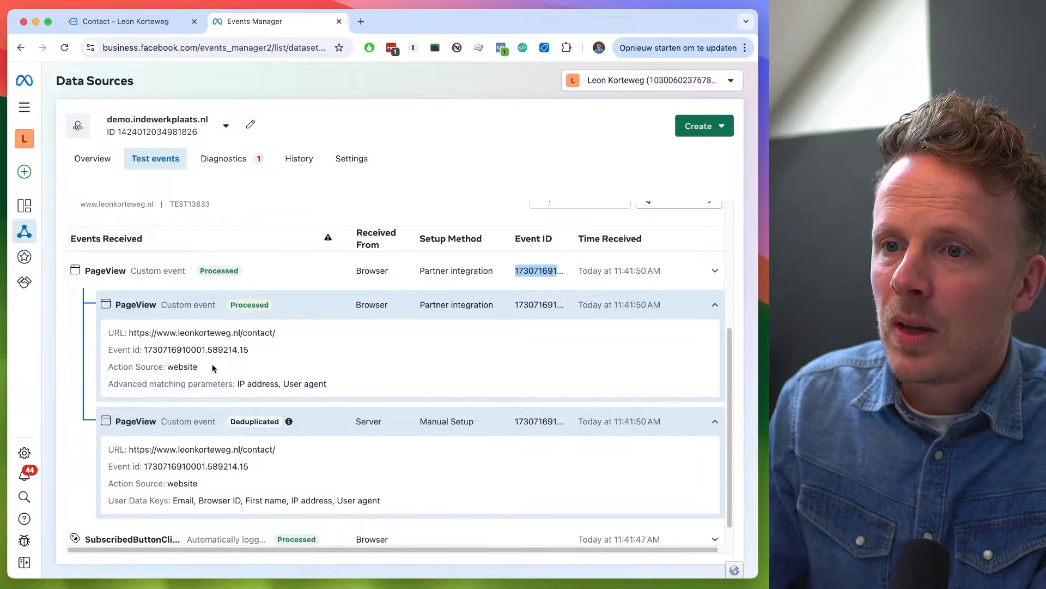
{"action": "scroll", "coordinate": [208, 456], "scroll_direction": "up", "scroll_amount": 2}
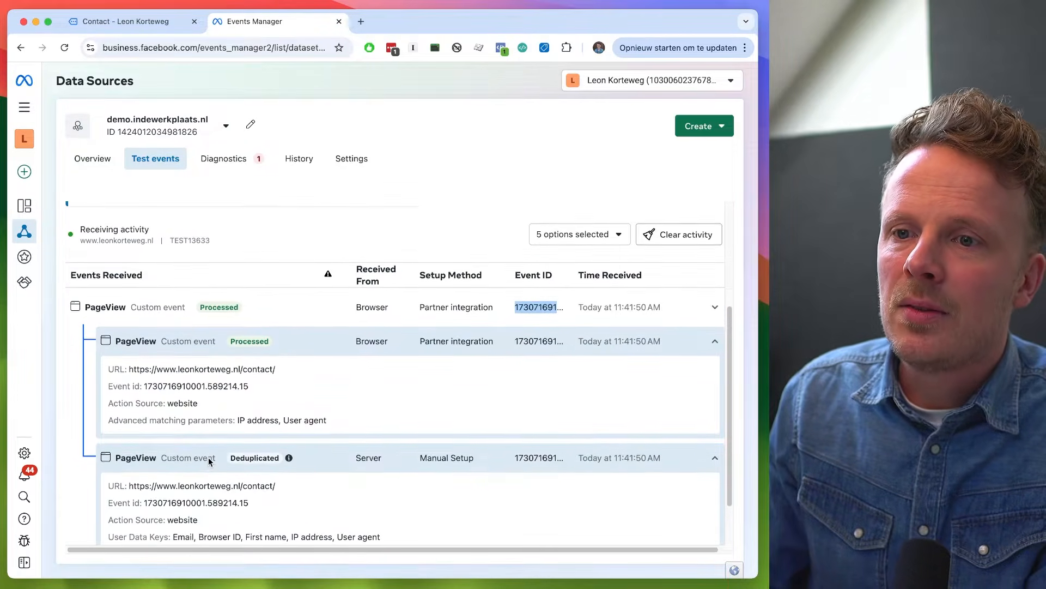
- Collapse both PageView event details and return to the test events list from the contact form's thank-you page
{"action": "left_click", "coordinate": [208, 457]}
{"action": "left_click", "coordinate": [196, 362]}
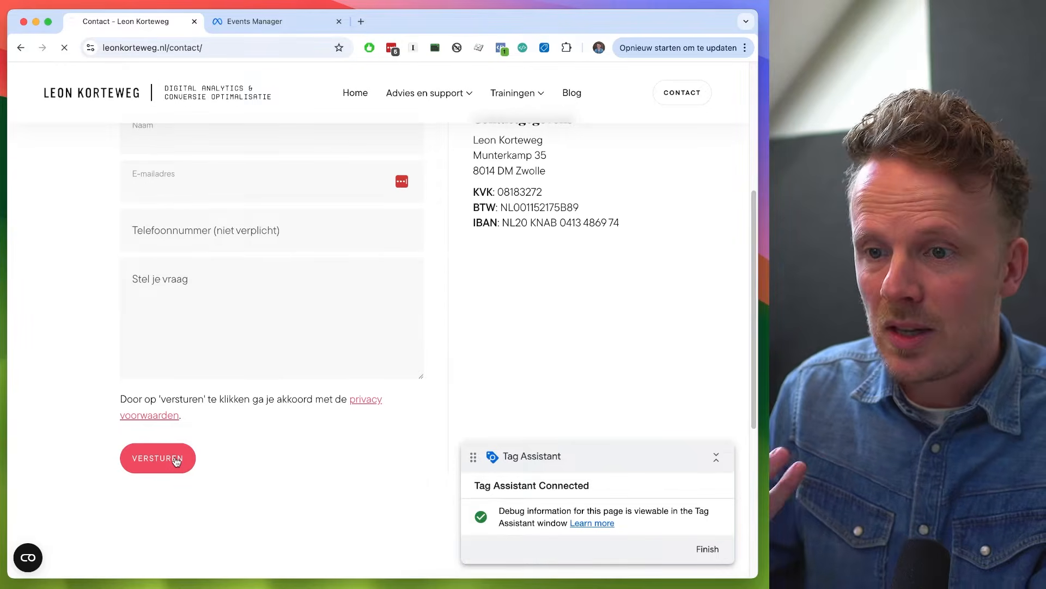
{"action": "left_click", "coordinate": [282, 23]}
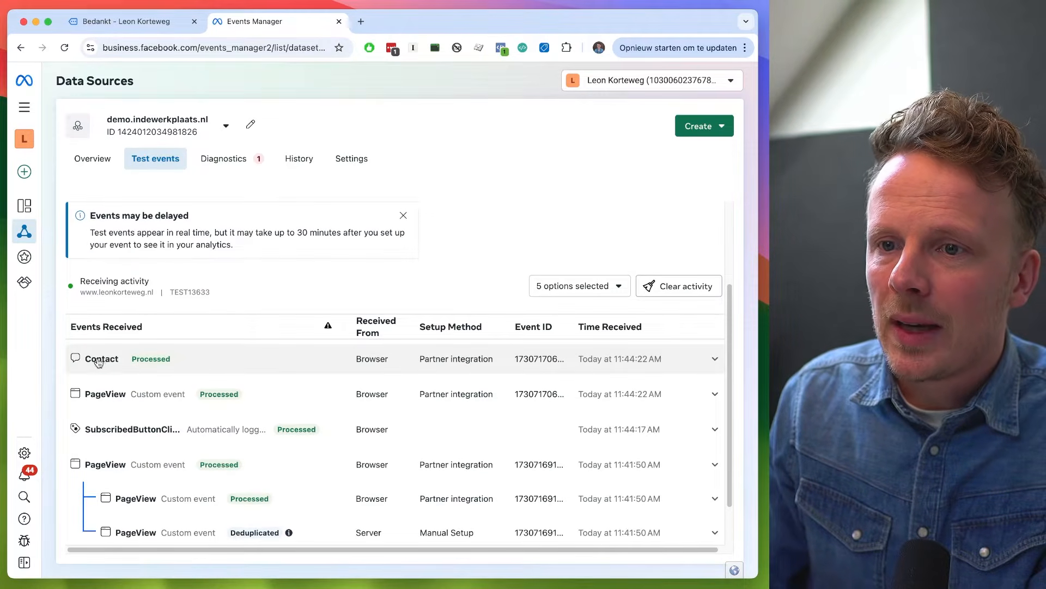
- Inspect the newly received browser Contact event, selecting its event ID, and collapse its details
{"action": "left_click", "coordinate": [384, 361]}
{"action": "double_click", "coordinate": [160, 405]}
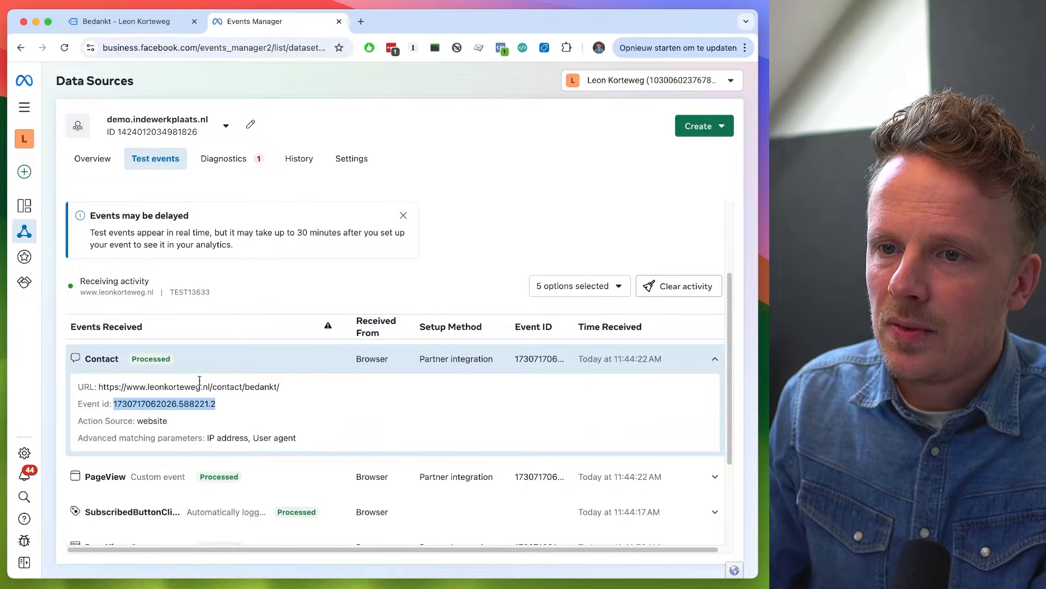
{"action": "left_click", "coordinate": [242, 363]}
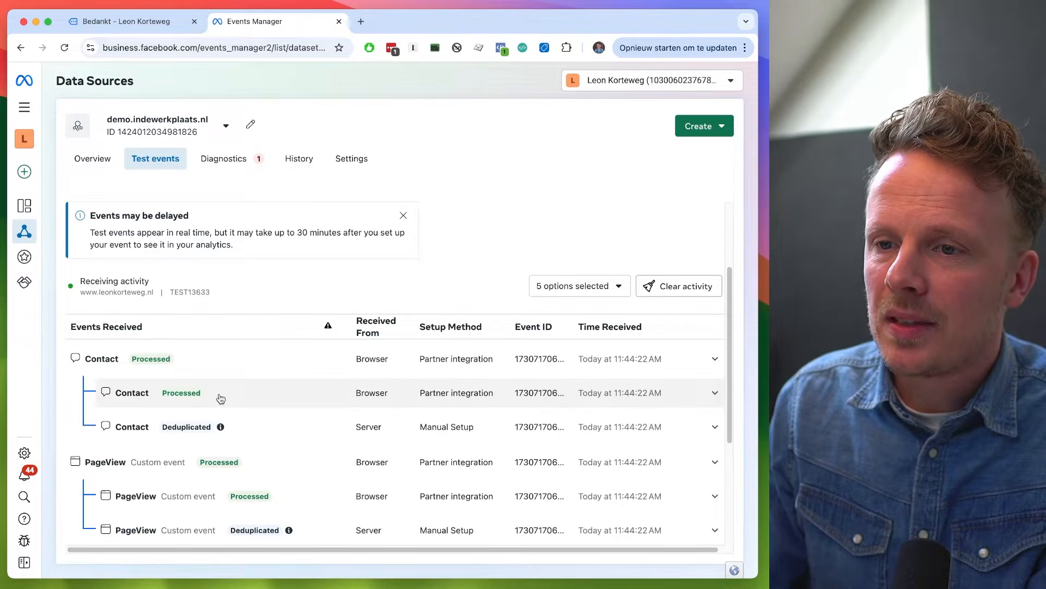
- Expand the browser and server entries of the Contact event and copy the event ID to compare them
{"action": "left_click", "coordinate": [376, 394]}
{"action": "double_click", "coordinate": [210, 436]}
{"action": "key", "text": "super+c"}
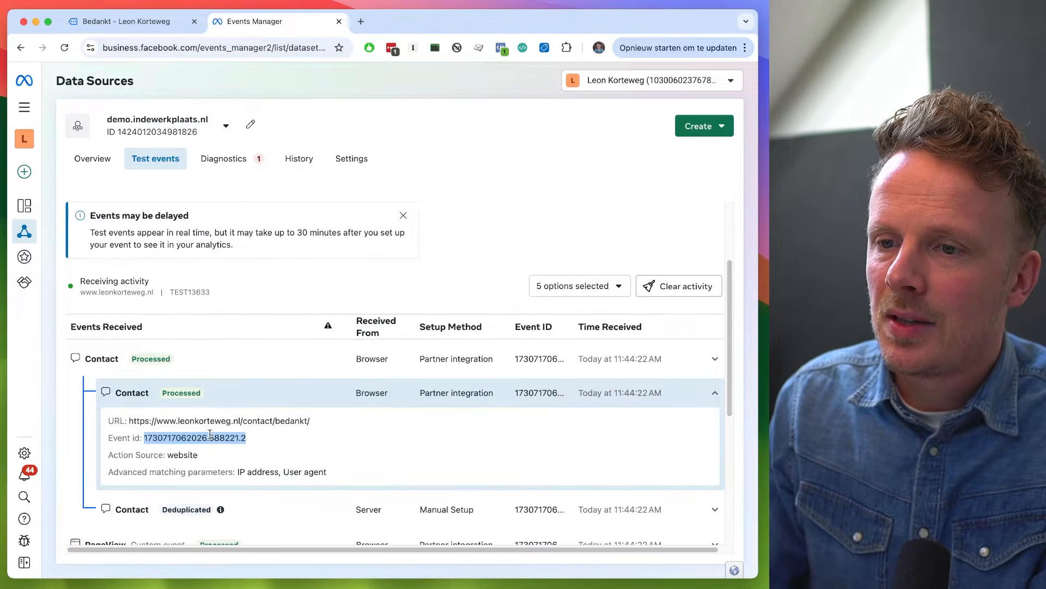
{"action": "scroll", "coordinate": [229, 442], "scroll_direction": "down", "scroll_amount": 2}
{"action": "left_click", "coordinate": [267, 460]}
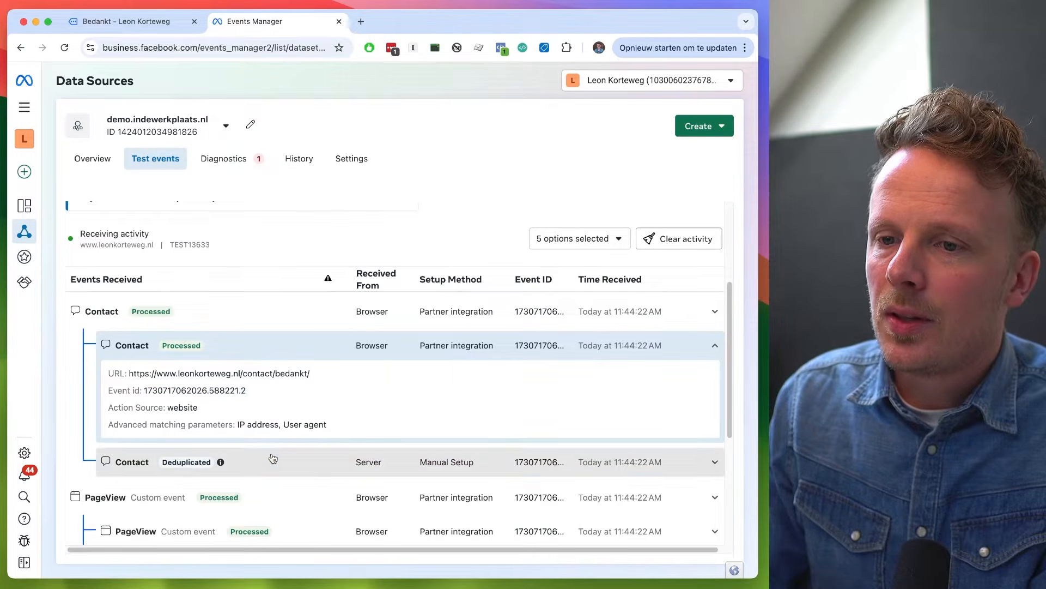
{"action": "scroll", "coordinate": [246, 493], "scroll_direction": "down", "scroll_amount": 1}
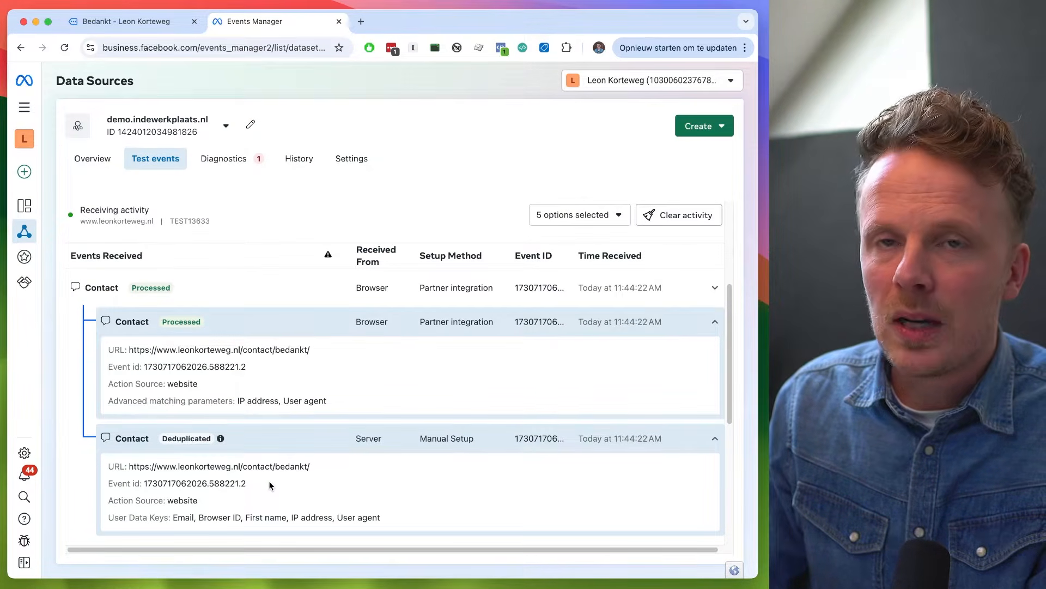
- Search the page for the Contact event ID 1730717062026.588221.2
{"action": "key", "text": "super+f"}
{"action": "key", "text": "super+v"}
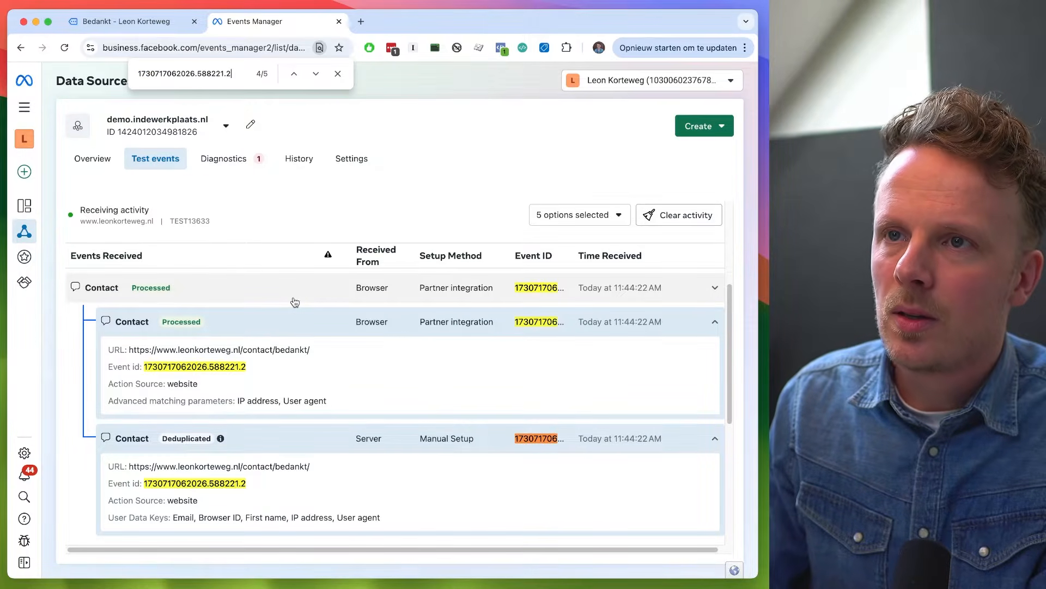
{"action": "scroll", "coordinate": [294, 302], "scroll_direction": "down", "scroll_amount": 2}
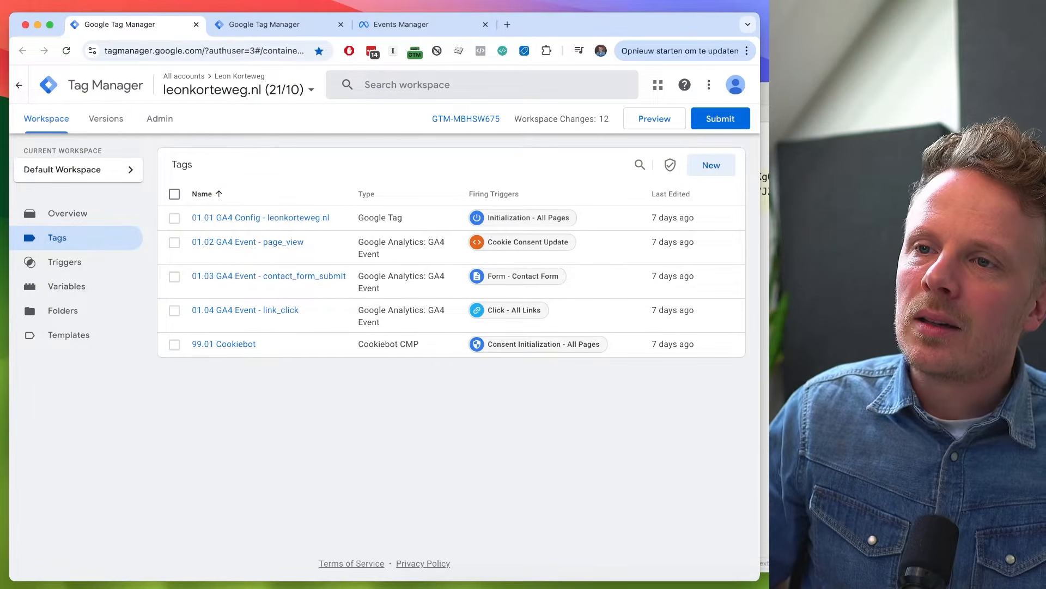
- Compare the tag lists of the web and server containers in Google Tag Manager
{"action": "left_click", "coordinate": [261, 24]}
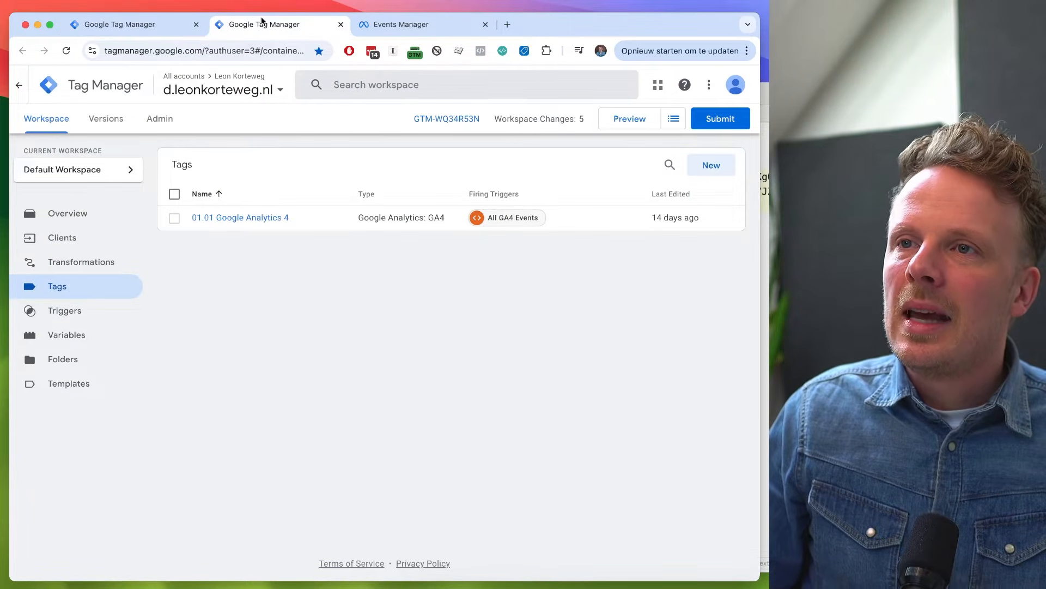
{"action": "left_click", "coordinate": [166, 30]}
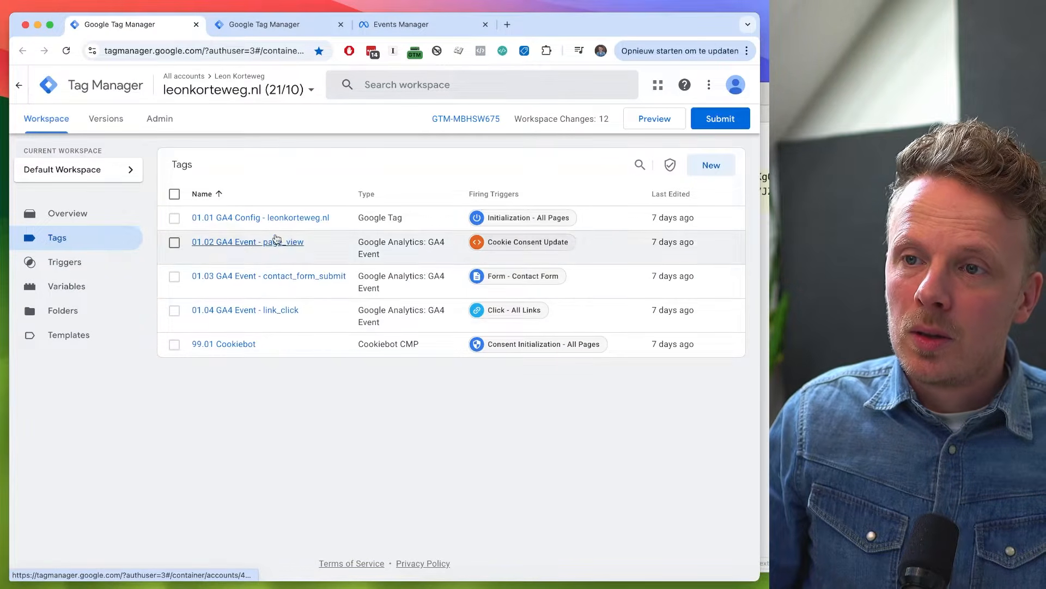
{"action": "left_click", "coordinate": [271, 26]}
{"action": "left_click", "coordinate": [172, 26]}
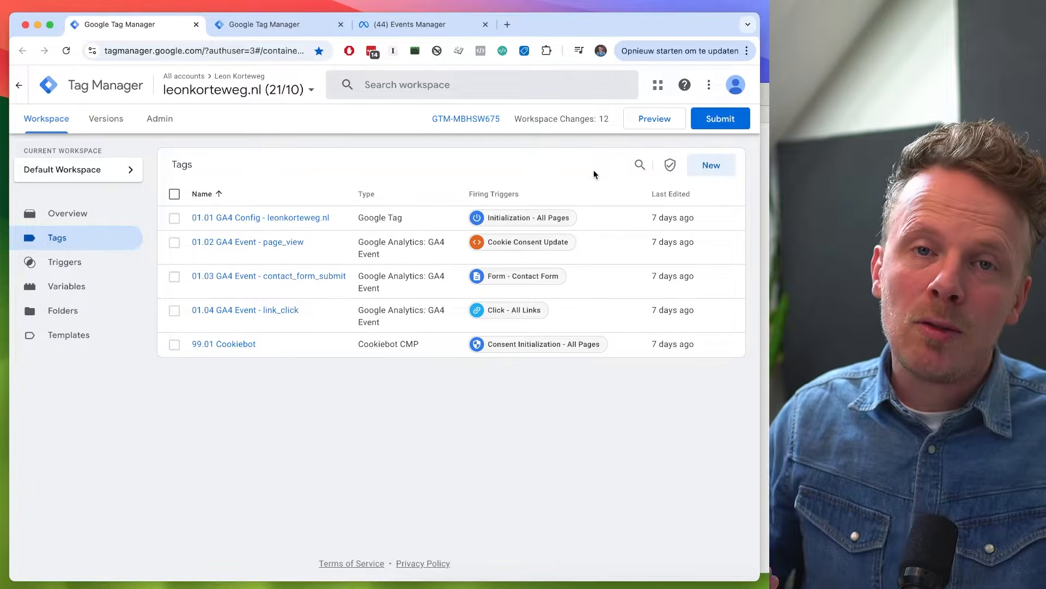
- Switch to Events Manager and copy the dataset ID from the settings of the demo.indewerkplaats.nl dataset
{"action": "left_click", "coordinate": [436, 24]}
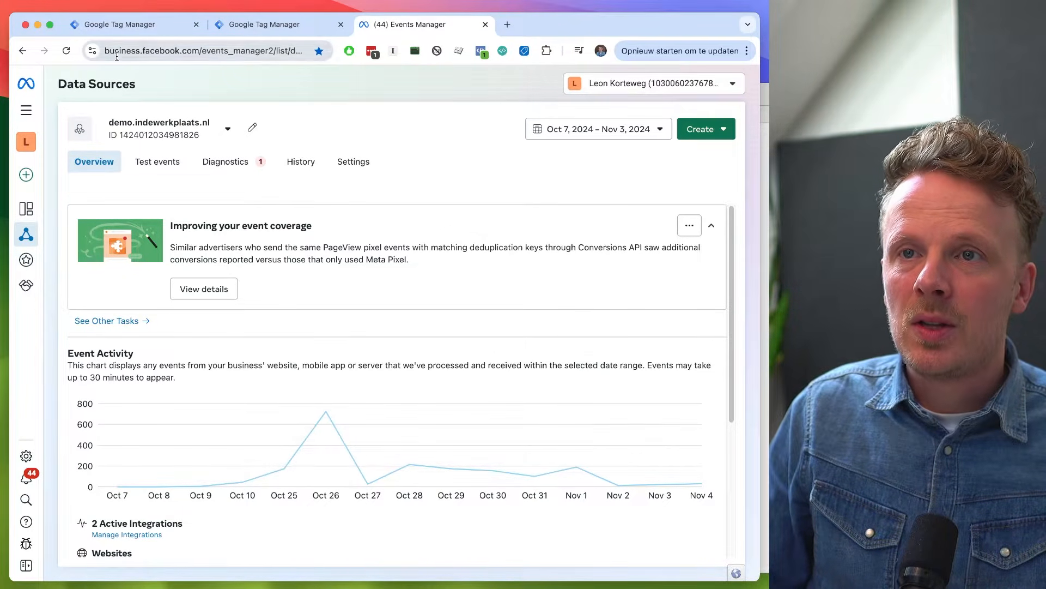
{"action": "left_click", "coordinate": [25, 110]}
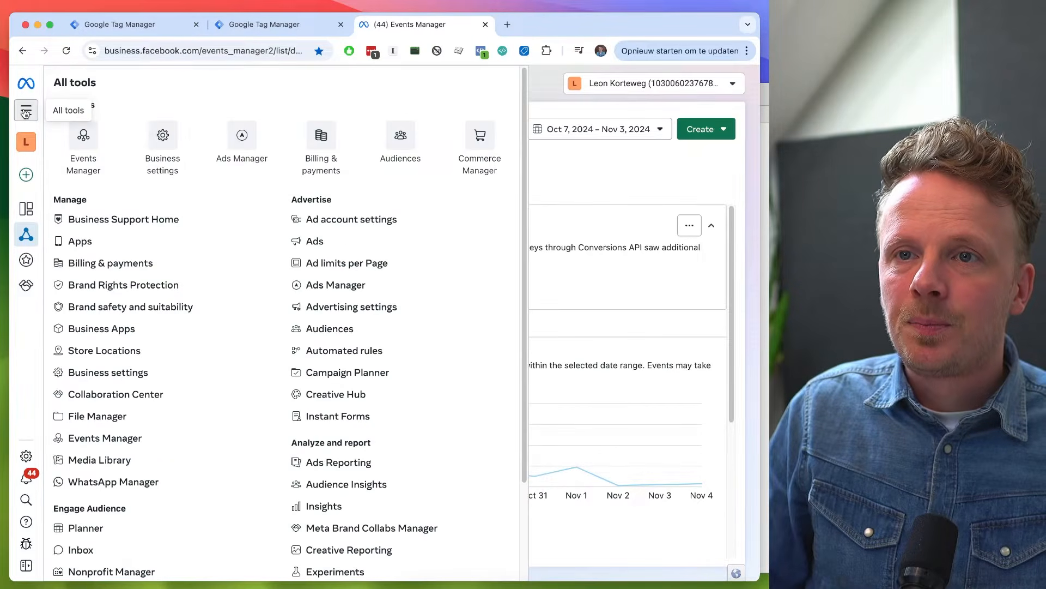
{"action": "left_click", "coordinate": [25, 110]}
{"action": "mouse_move", "coordinate": [25, 184]}
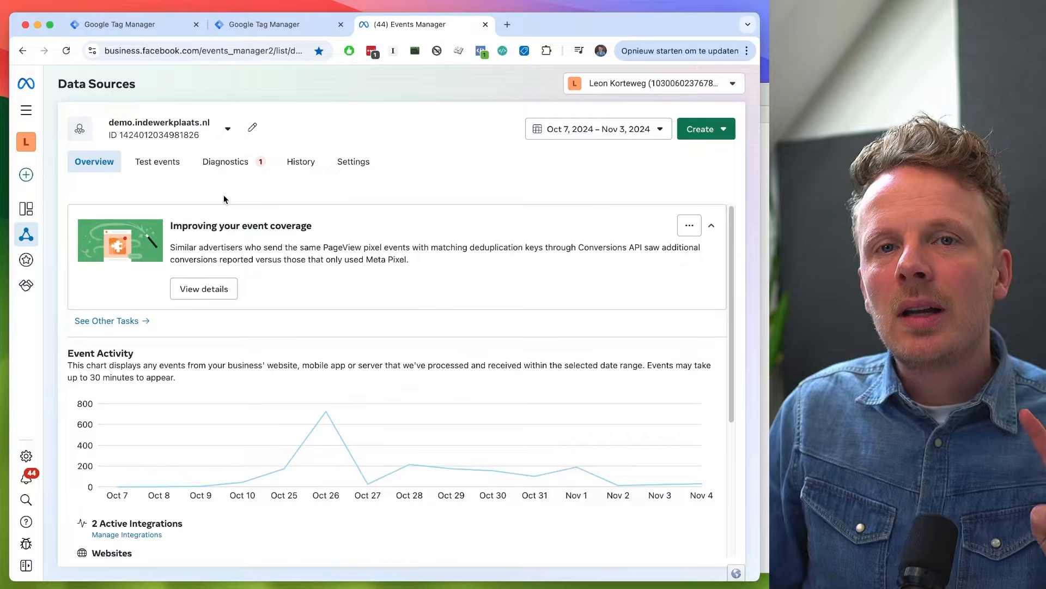
{"action": "left_click", "coordinate": [370, 166]}
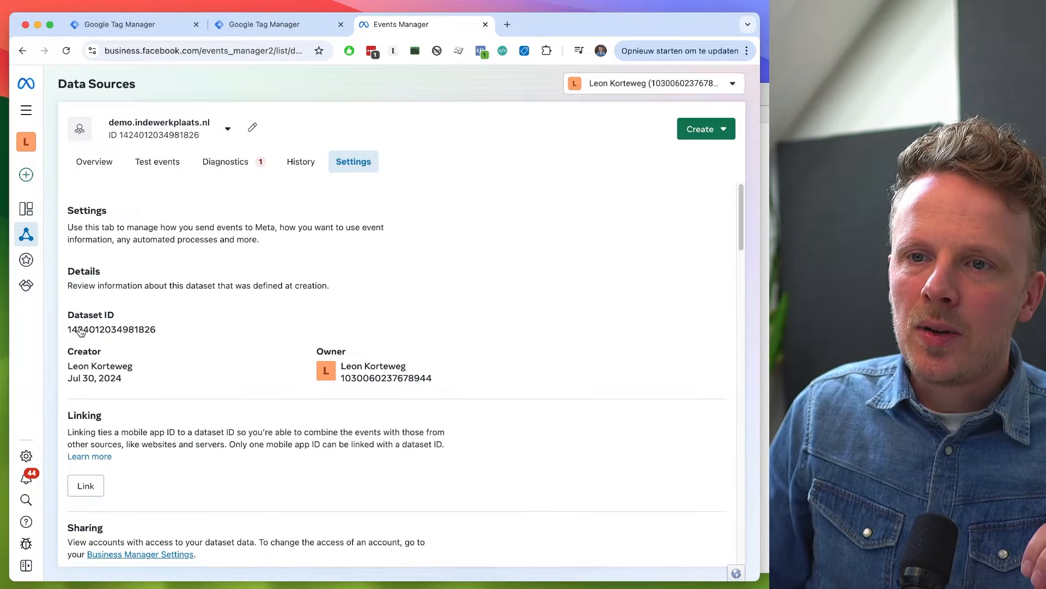
{"action": "left_click", "coordinate": [107, 331]}
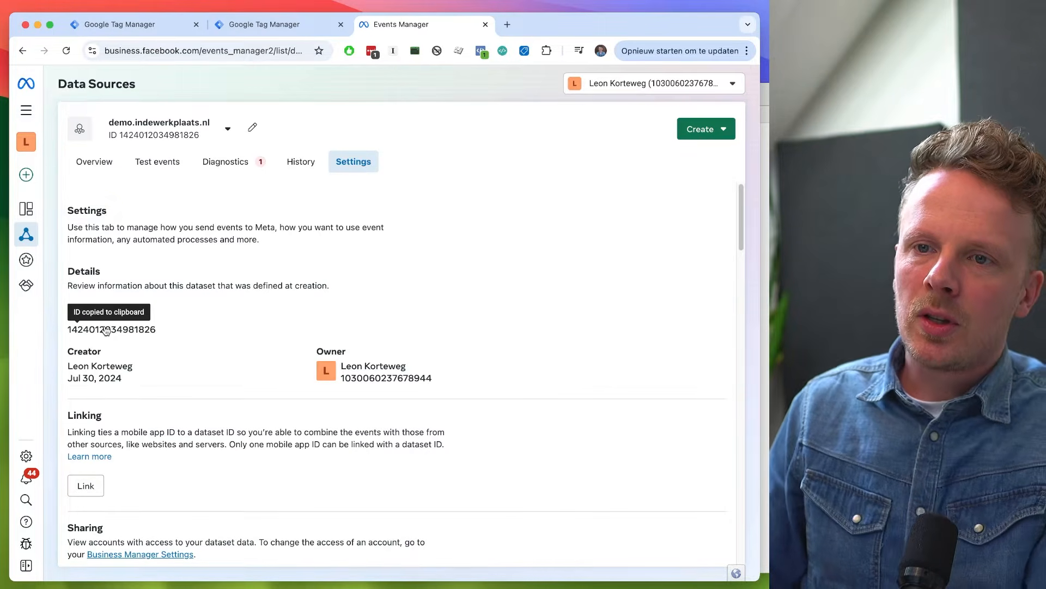
- Switch to Nova, paste the dataset ID and label it "Meta Ads Pixel ID" on the line above
{"action": "key", "text": "super+Tab"}
{"action": "key", "text": "super+v"}
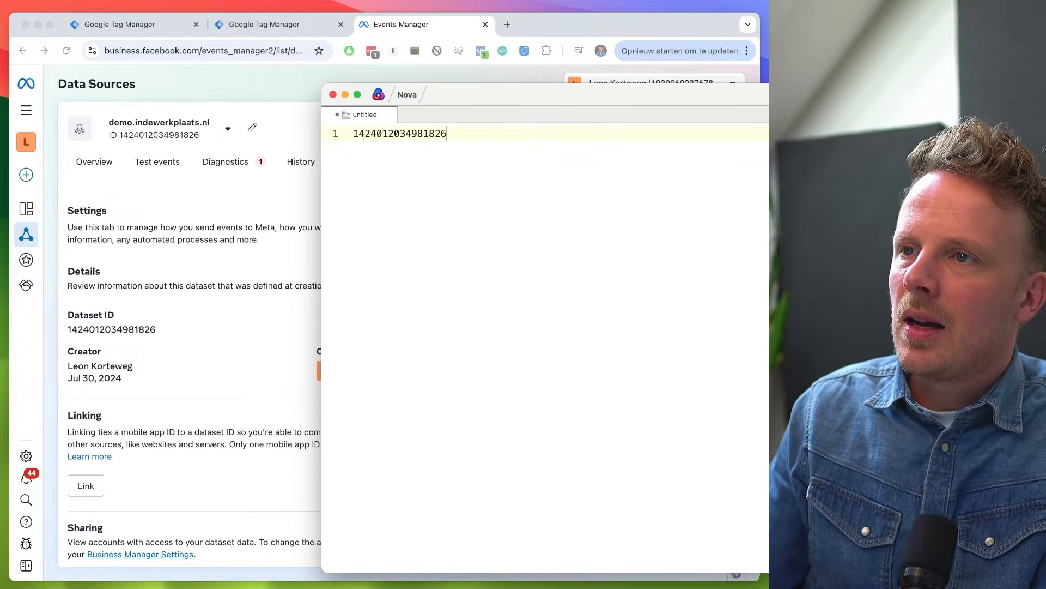
{"action": "key", "text": "super+Left"}
{"action": "key", "text": "Return"}
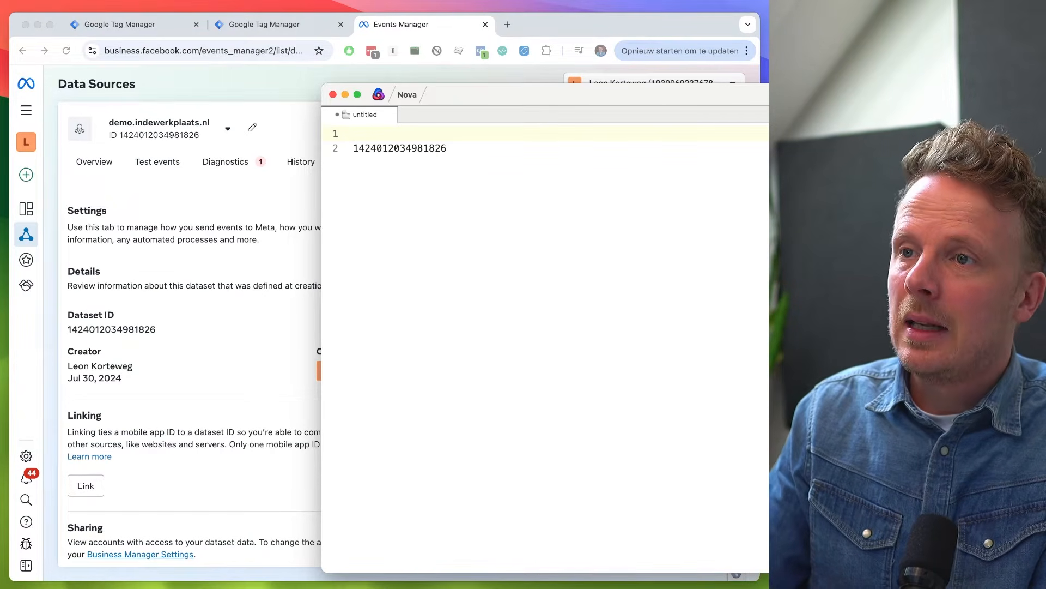
{"action": "type", "text": "Meta "}
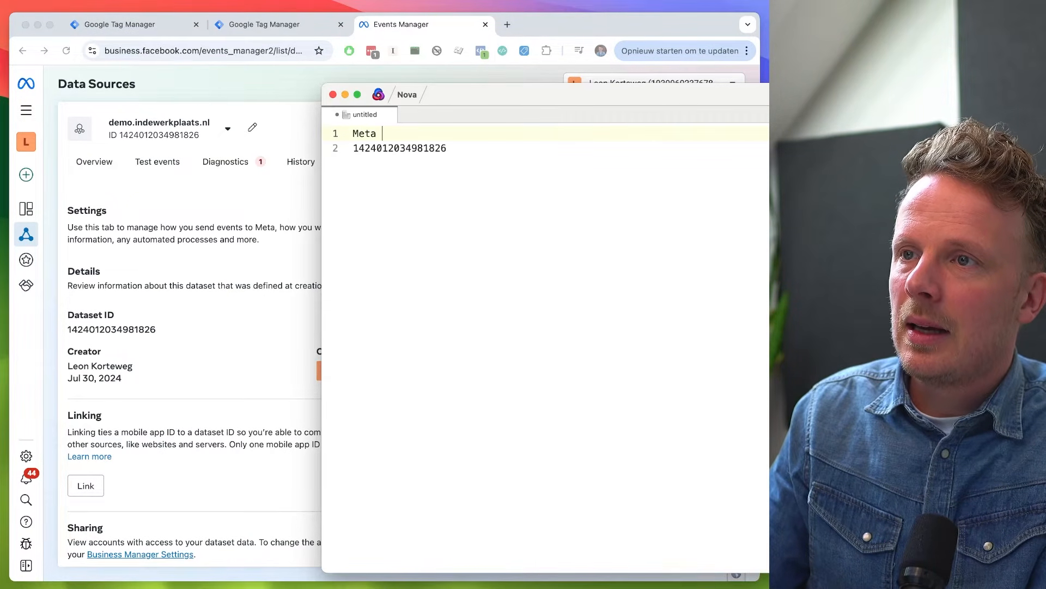
{"action": "type", "text": "Ads Pixel ID"}
{"action": "key", "text": "Down"}
{"action": "key", "text": "Return"}
{"action": "key", "text": "Return"}
- Back in Events Manager, generate a Conversions API access token for direct integration and copy it
{"action": "left_click", "coordinate": [244, 218]}
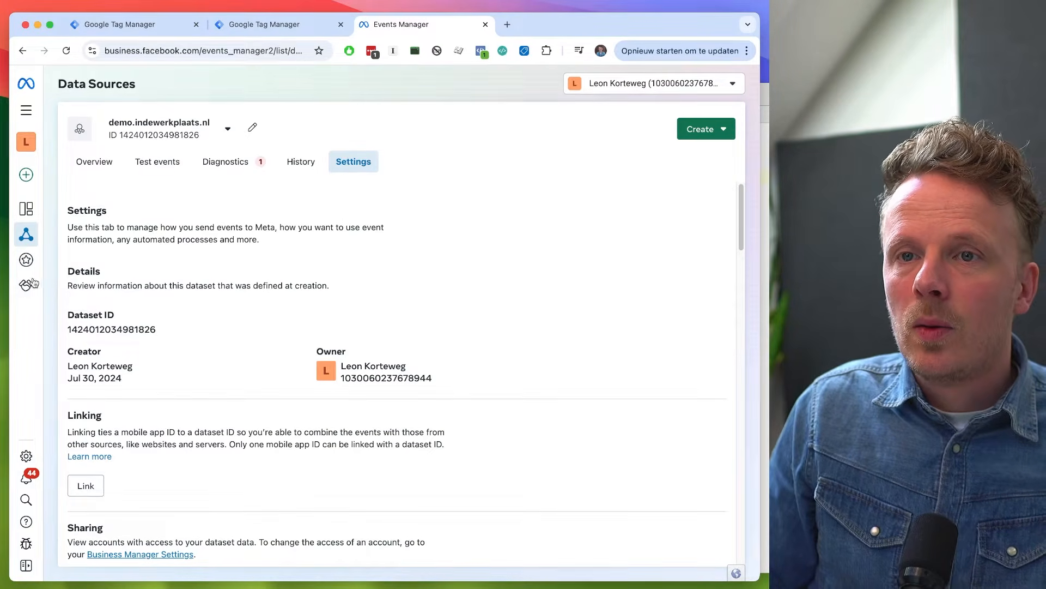
{"action": "mouse_move", "coordinate": [25, 228]}
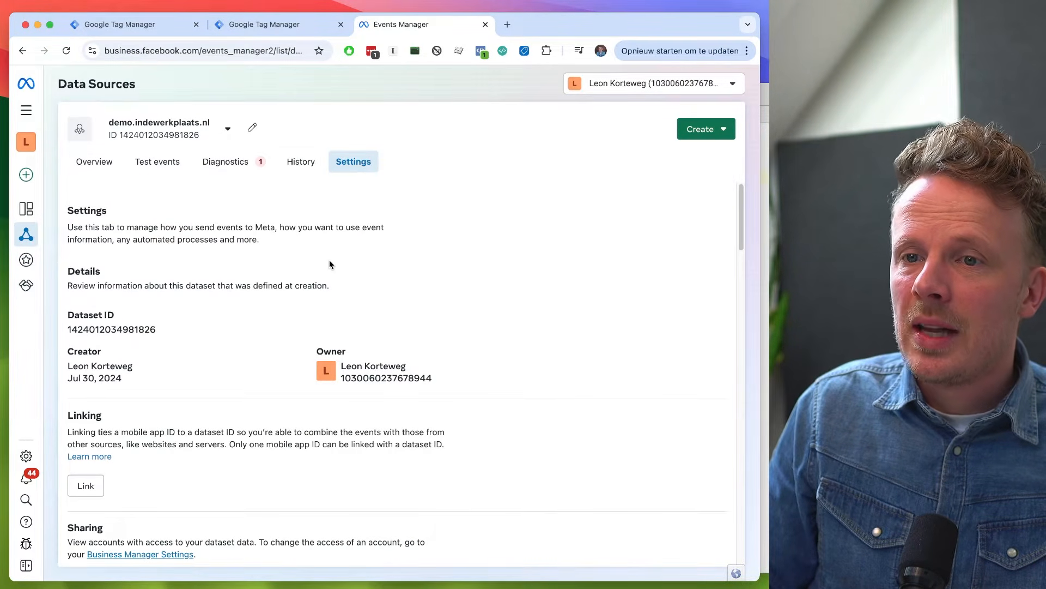
{"action": "scroll", "coordinate": [329, 265], "scroll_direction": "down", "scroll_amount": 20}
{"action": "scroll", "coordinate": [330, 259], "scroll_direction": "down", "scroll_amount": 5}
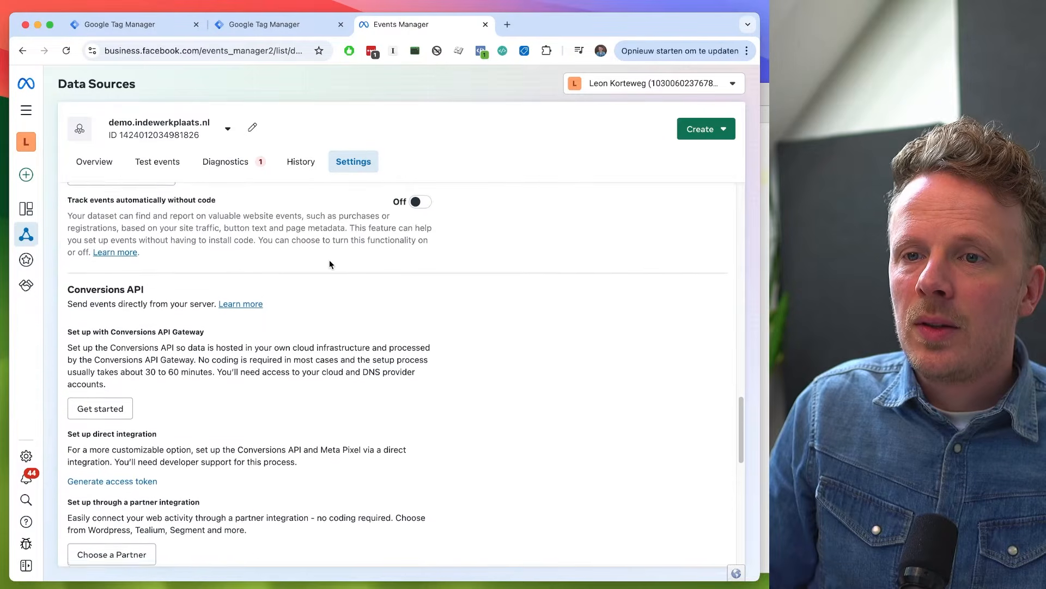
{"action": "left_click_drag", "start_coordinate": [67, 220], "coordinate": [141, 218]}
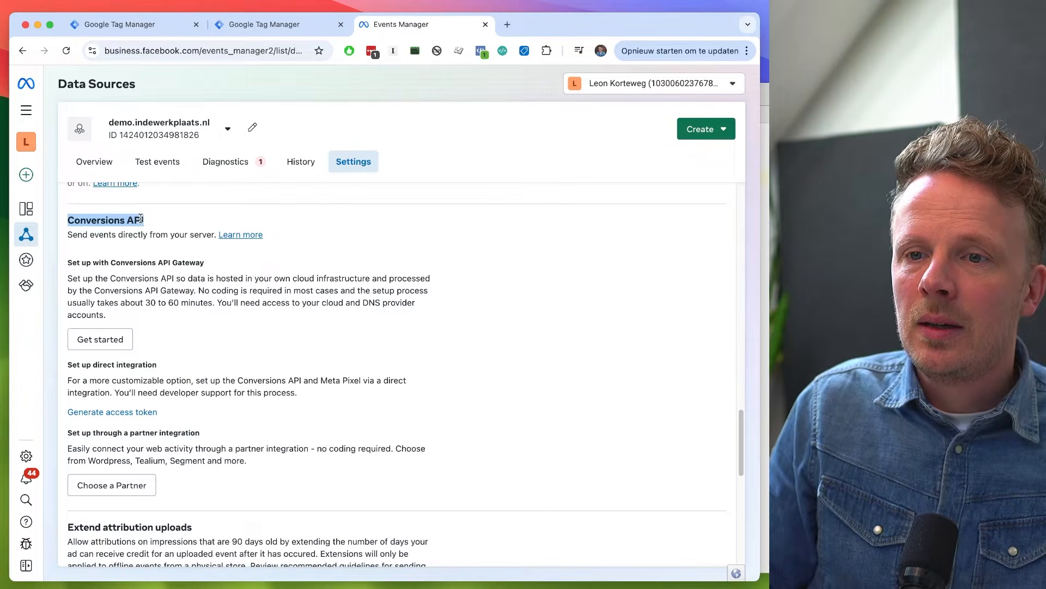
{"action": "left_click", "coordinate": [130, 412]}
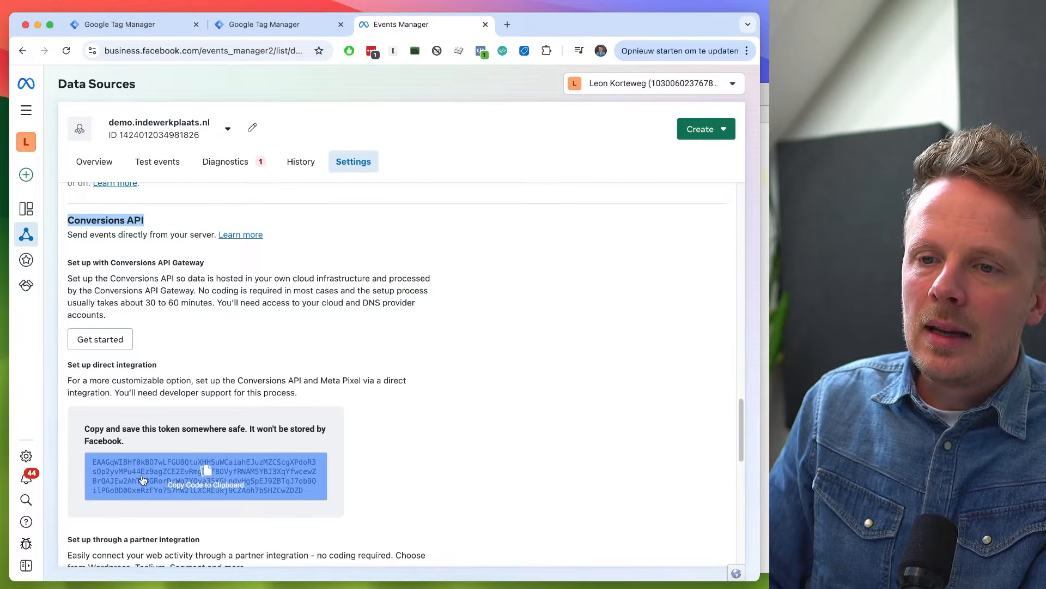
{"action": "left_click", "coordinate": [142, 479]}
- Switch to Nova, add the label "Meta Ads Token" below the pixel ID and paste the access token under it
{"action": "key", "text": "super+Tab"}
{"action": "key", "text": "Return"}
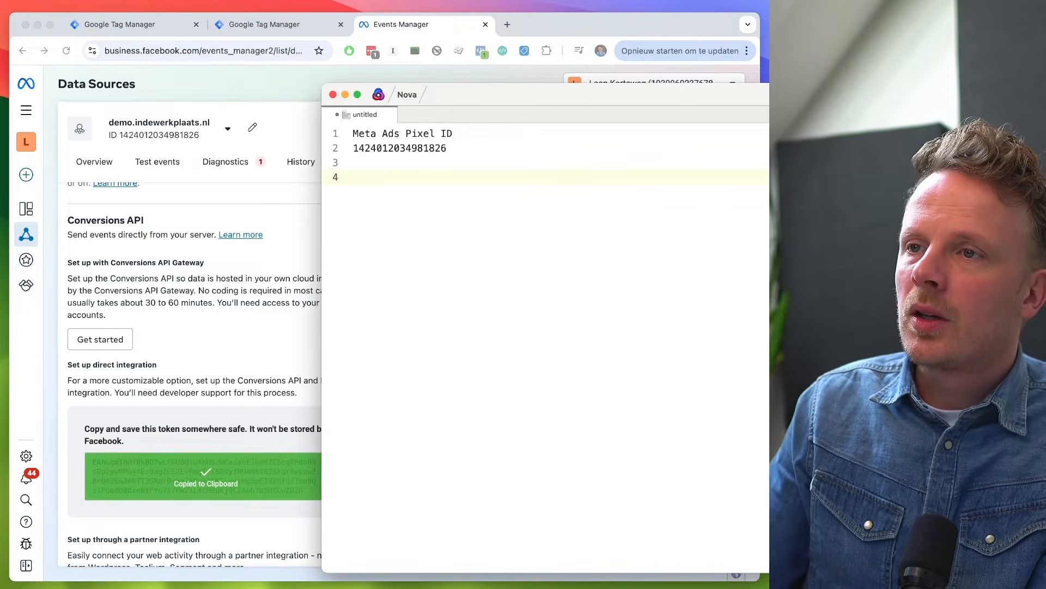
{"action": "type", "text": "Meta Ads Tok"}
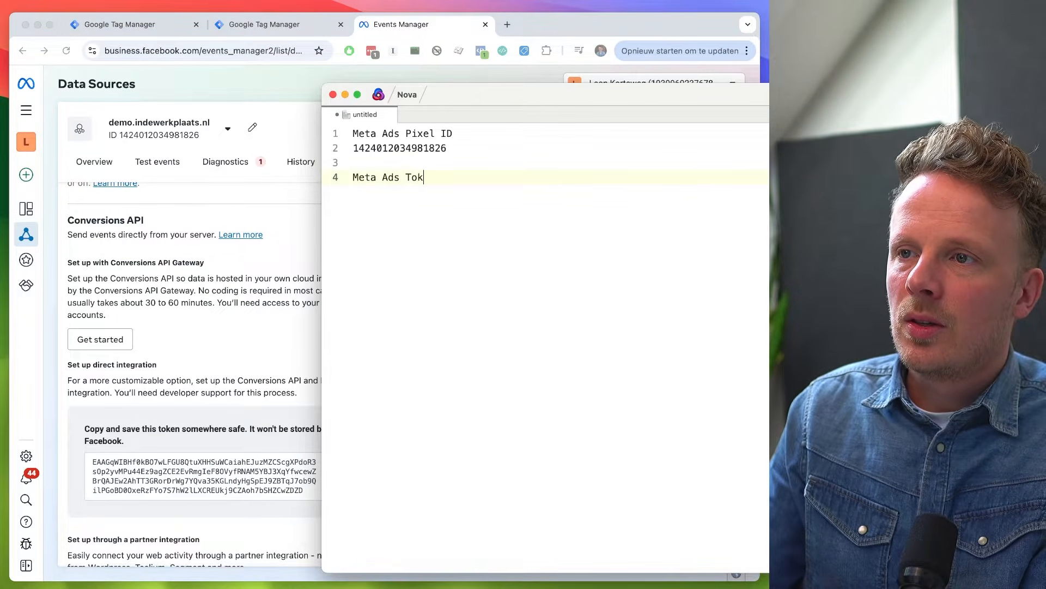
{"action": "type", "text": "en"}
{"action": "key", "text": "Return"}
{"action": "key", "text": "super+v"}
{"action": "left_click", "coordinate": [277, 378]}
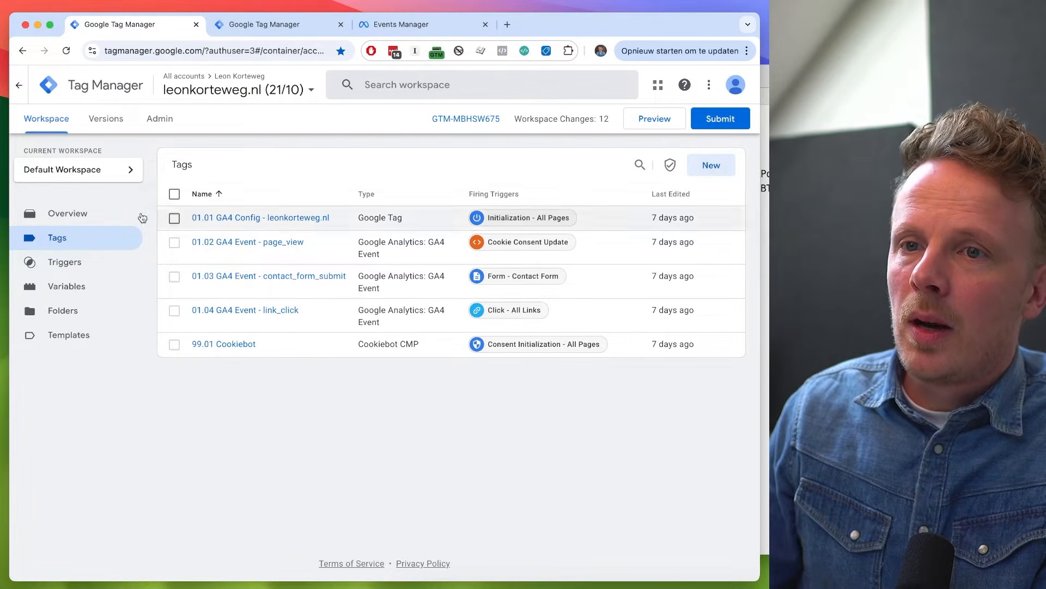
- Switch to Google Tag Manager and create a new tag named "02.02 Meta Ads - PageView"
{"action": "left_click", "coordinate": [725, 167]}
{"action": "left_click", "coordinate": [180, 84]}
{"action": "type", "text": "02.02"}
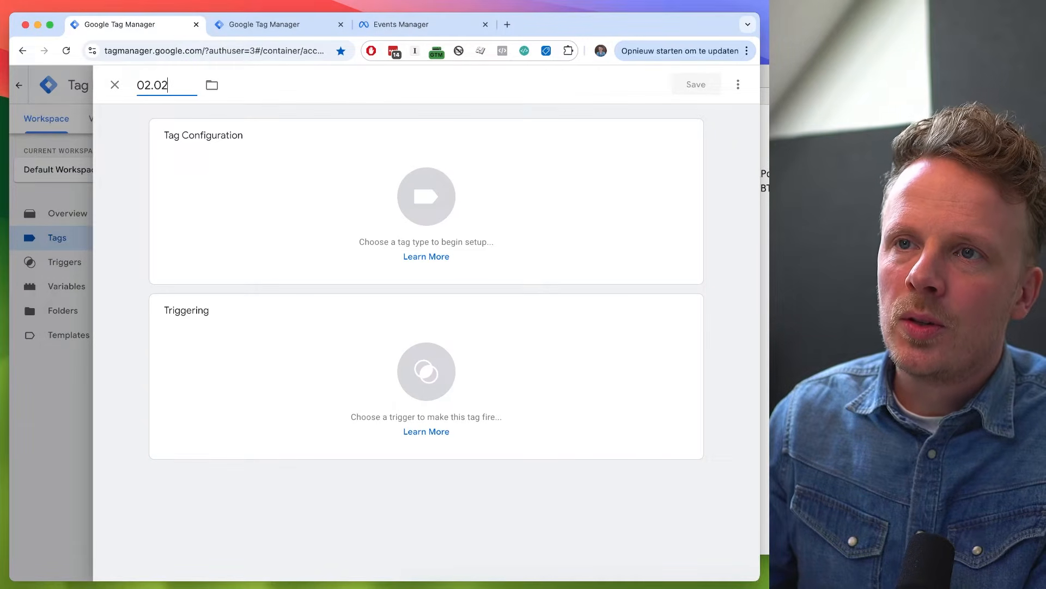
{"action": "type", "text": " Meta Ads"}
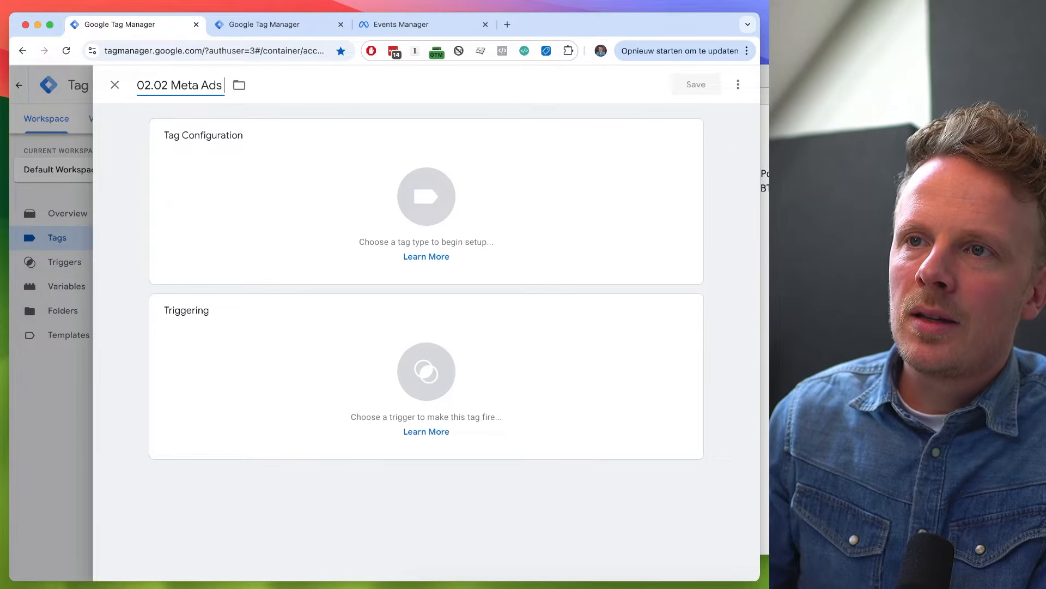
{"action": "type", "text": " - PageView"}
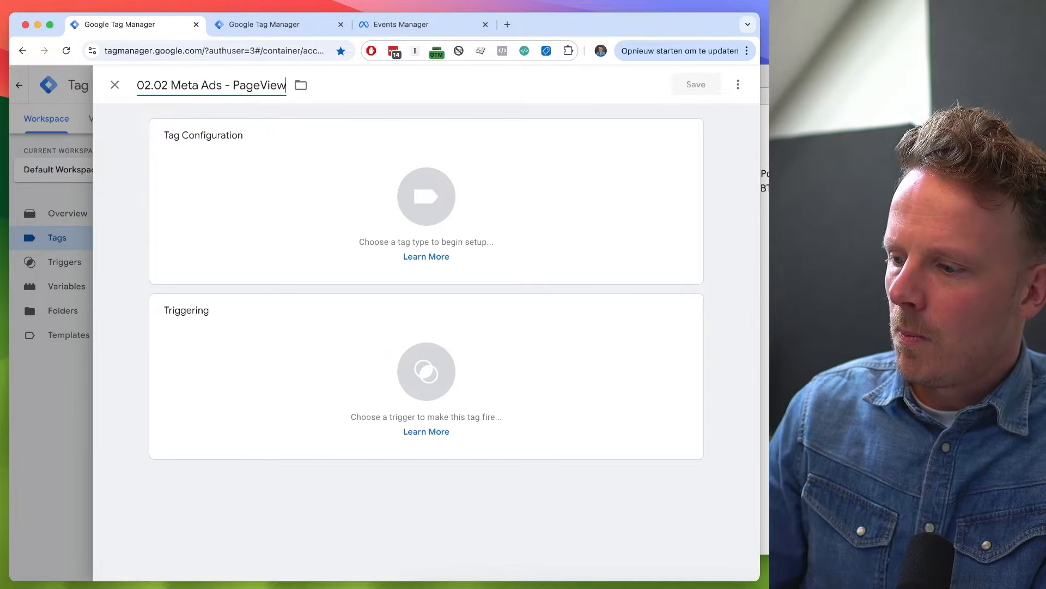
- Find the Facebook Pixel template by facebookarchive in the Community Template Gallery and add it to the workspace as the tag's type
{"action": "left_click", "coordinate": [235, 179]}
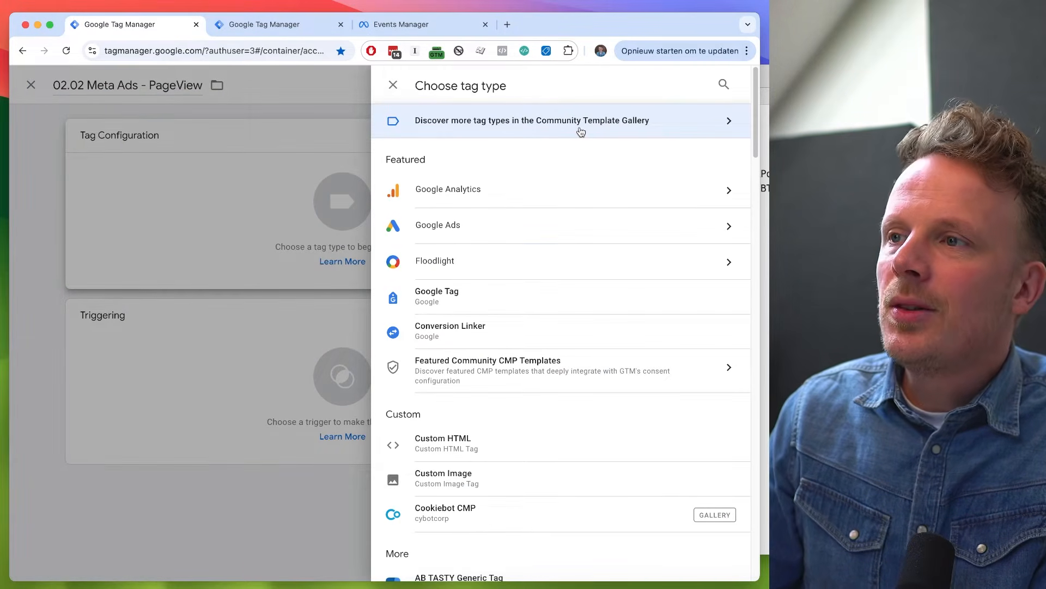
{"action": "left_click", "coordinate": [580, 131]}
{"action": "left_click", "coordinate": [732, 84]}
{"action": "type", "text": "facebook"}
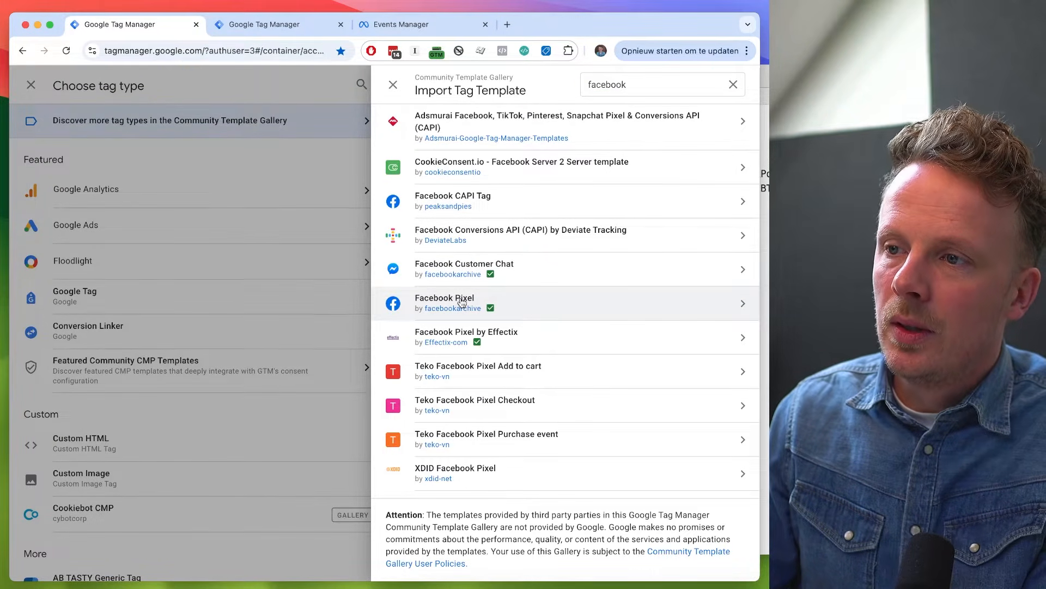
{"action": "left_click", "coordinate": [561, 299]}
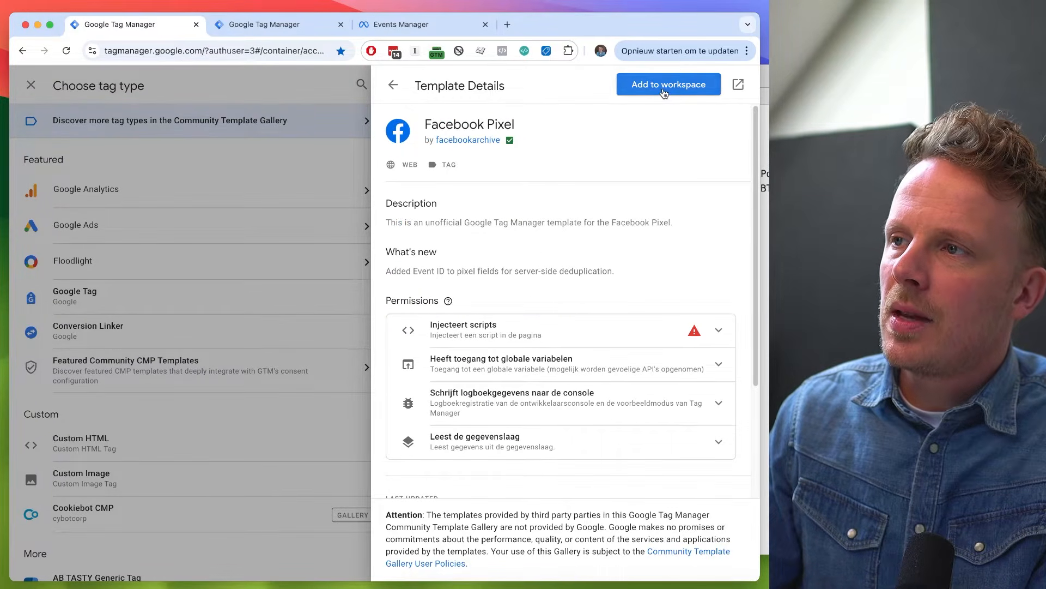
{"action": "left_click", "coordinate": [662, 88]}
{"action": "left_click", "coordinate": [567, 376]}
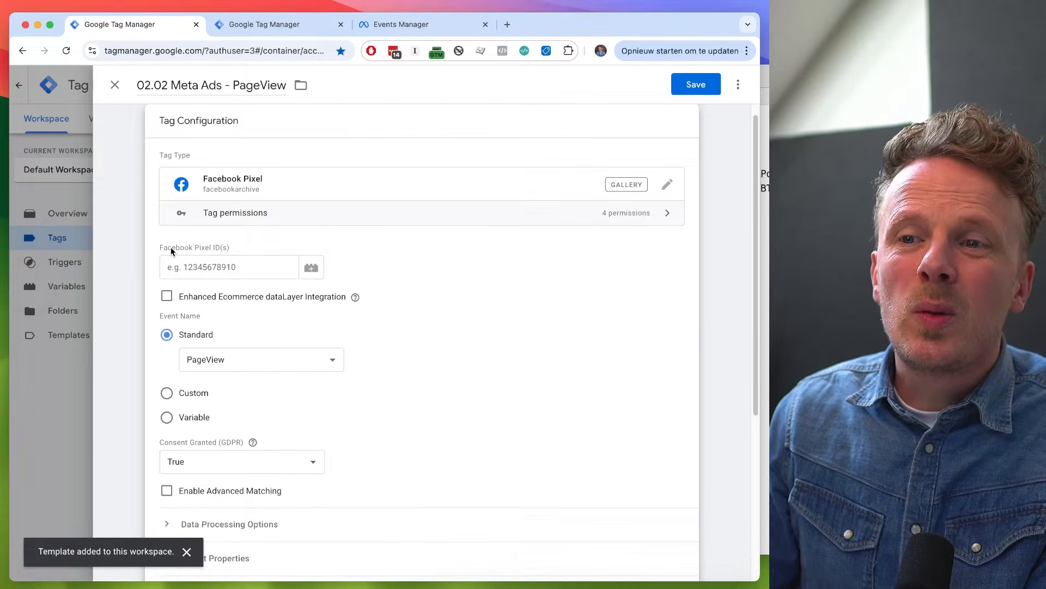
- Switch to Nova and copy the Meta Ads pixel ID
{"action": "triple_click", "coordinate": [171, 251]}
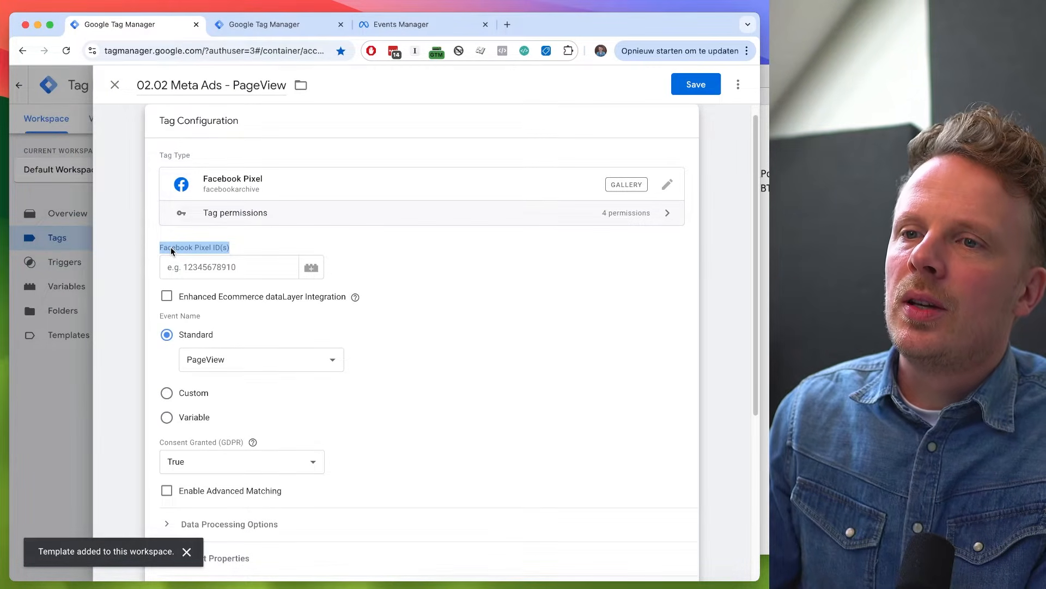
{"action": "left_click", "coordinate": [177, 249]}
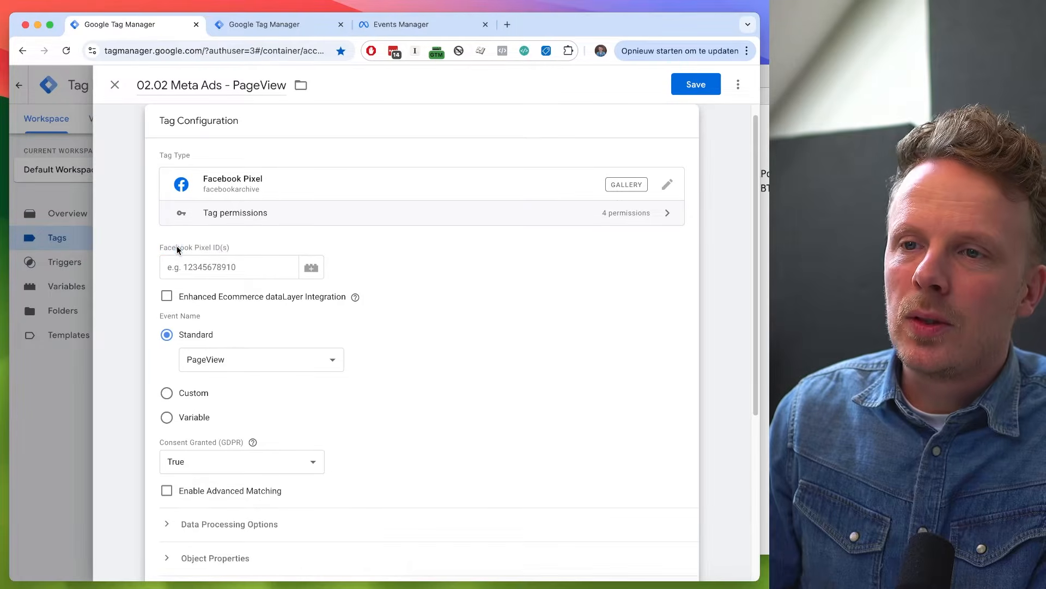
{"action": "left_click", "coordinate": [765, 224]}
{"action": "double_click", "coordinate": [510, 131]}
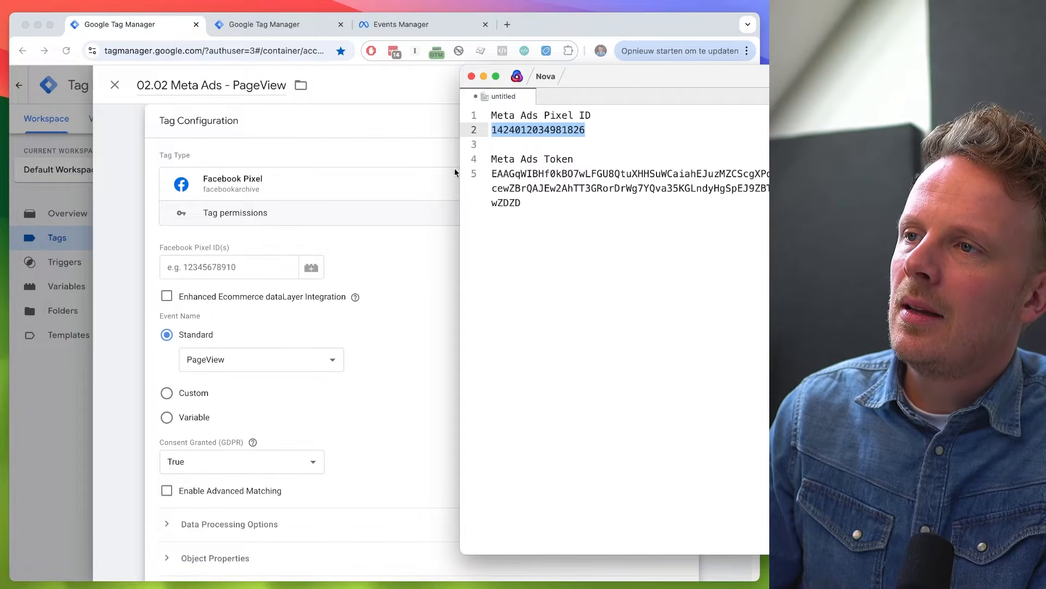
{"action": "left_click", "coordinate": [263, 269]}
{"action": "left_click", "coordinate": [263, 269]}
{"action": "key", "text": "super+v"}
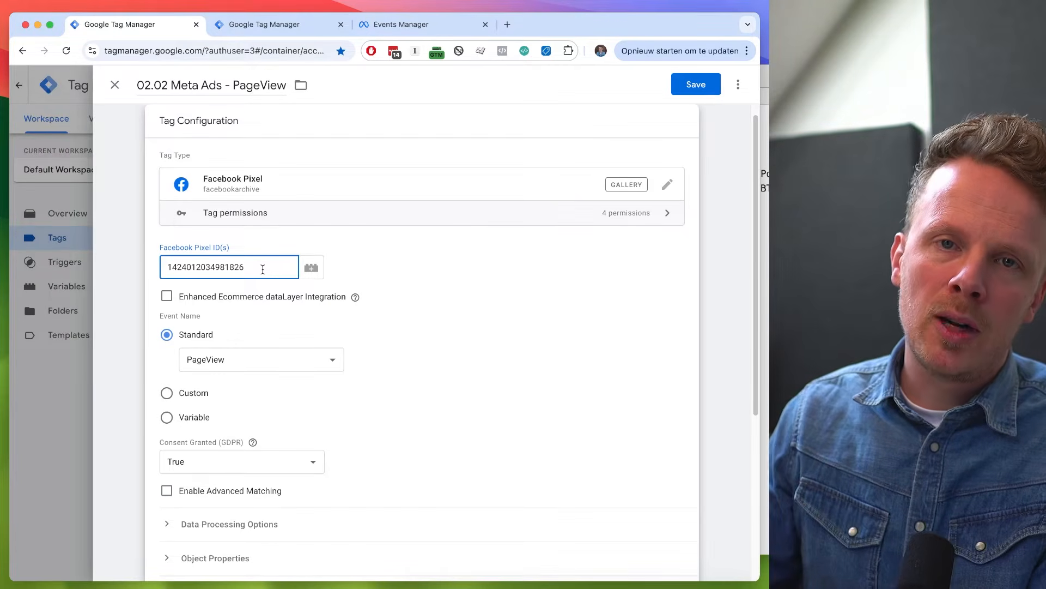
{"action": "key", "text": "super+a"}
{"action": "key", "text": "BackSpace"}
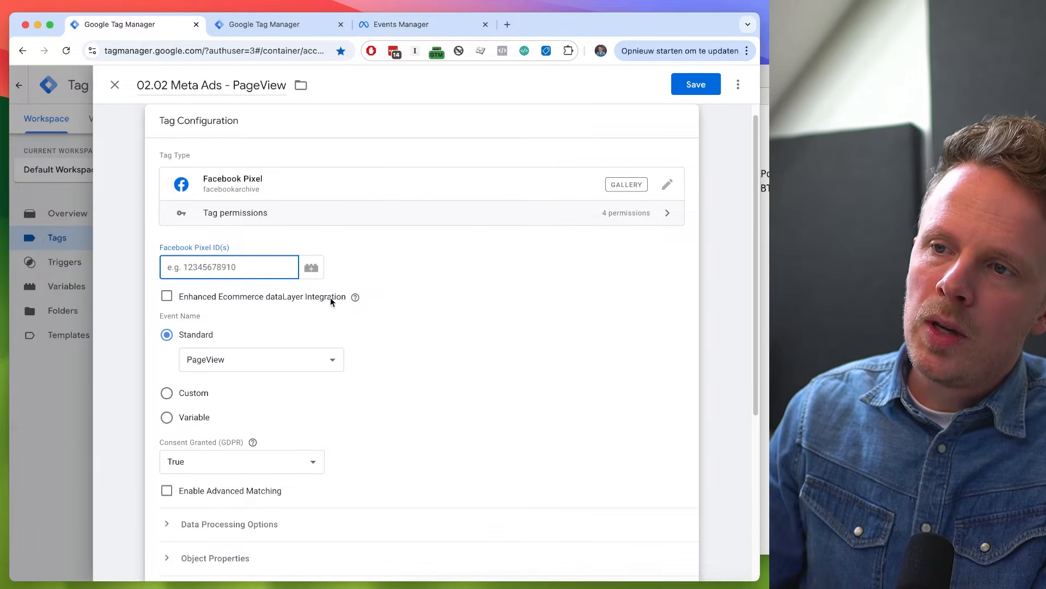
- Create a new variable named "Meta Ads Pixel ID" for the tag's Facebook Pixel ID field
{"action": "left_click", "coordinate": [318, 270]}
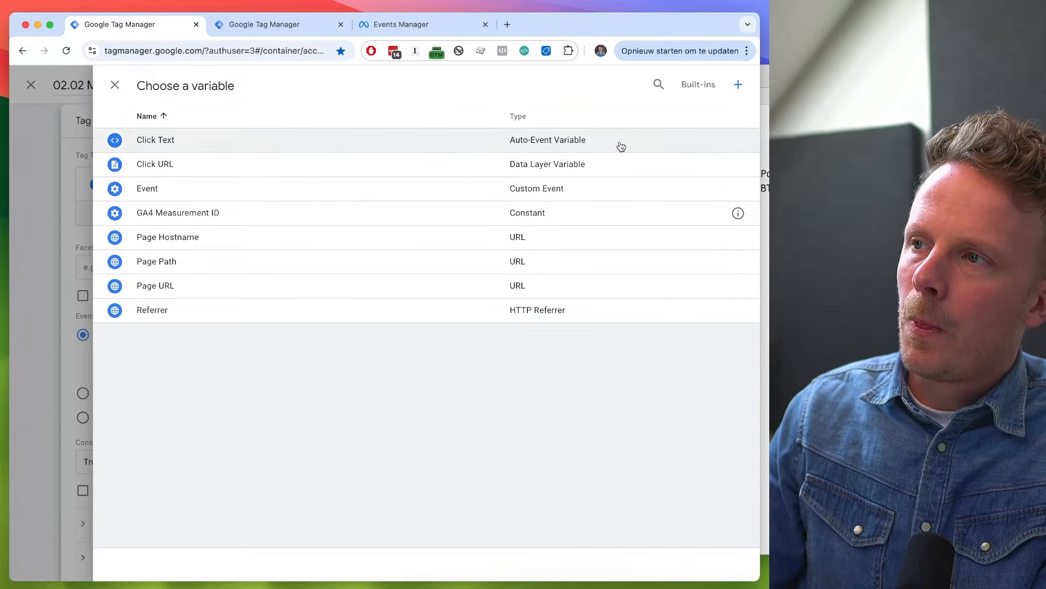
{"action": "left_click", "coordinate": [738, 84]}
{"action": "double_click", "coordinate": [194, 91]}
{"action": "key", "text": "super+a"}
{"action": "type", "text": "Meta Ad"}
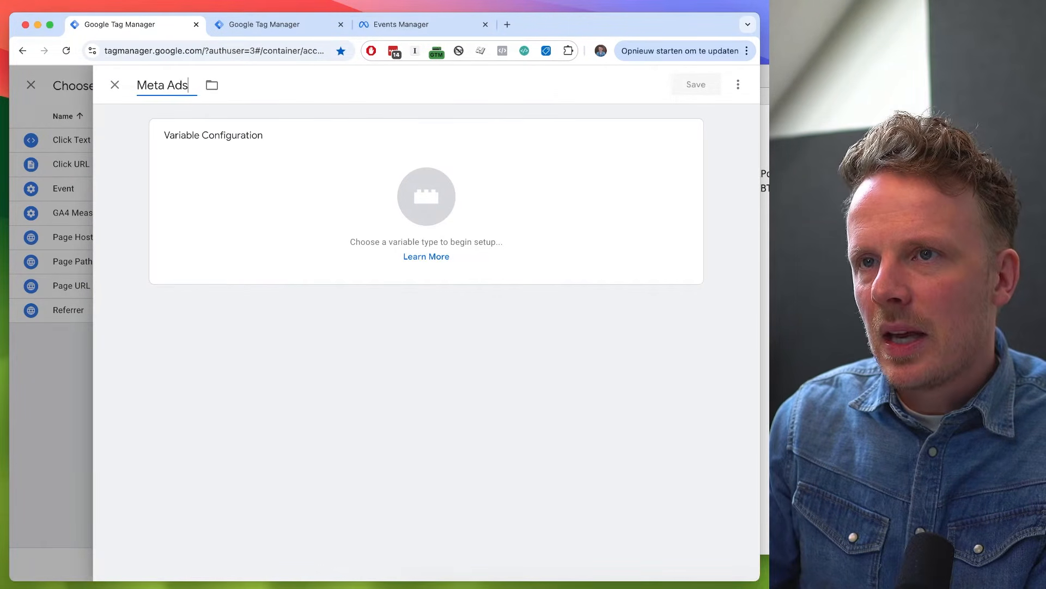
{"action": "type", "text": "s Pixel ID"}
- Make the variable a Constant with the copied pixel ID as its value and save it
{"action": "left_click", "coordinate": [231, 196]}
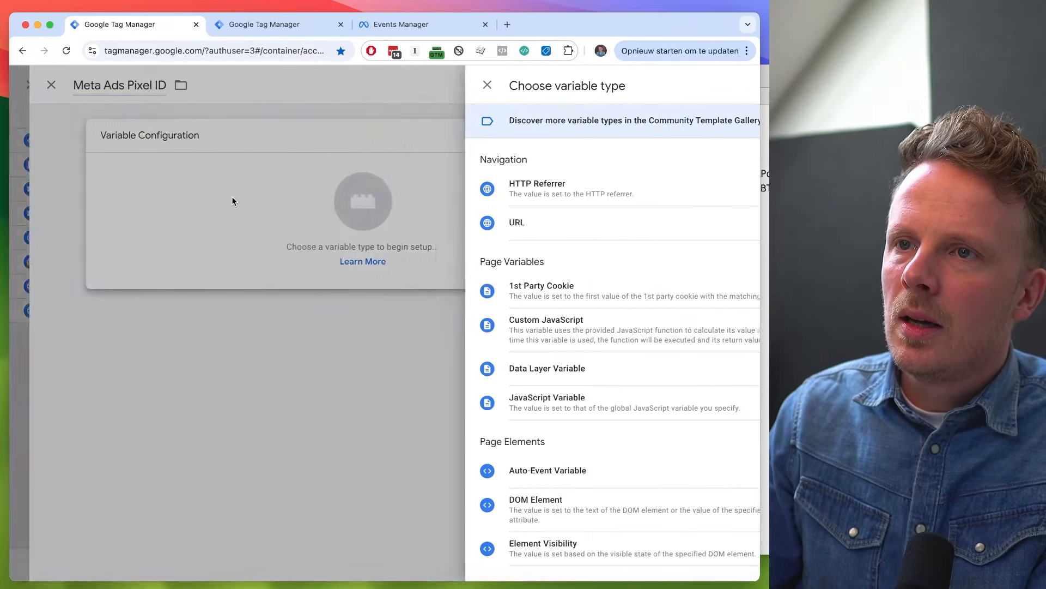
{"action": "scroll", "coordinate": [507, 308], "scroll_direction": "down", "scroll_amount": 4}
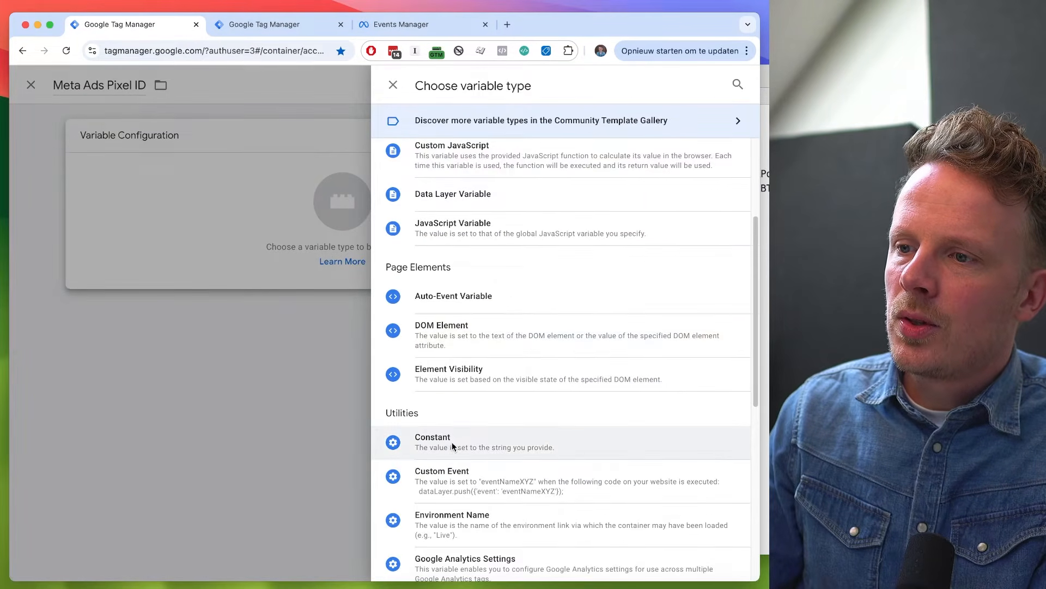
{"action": "left_click", "coordinate": [452, 445]}
{"action": "left_click", "coordinate": [228, 257]}
{"action": "key", "text": "super+v"}
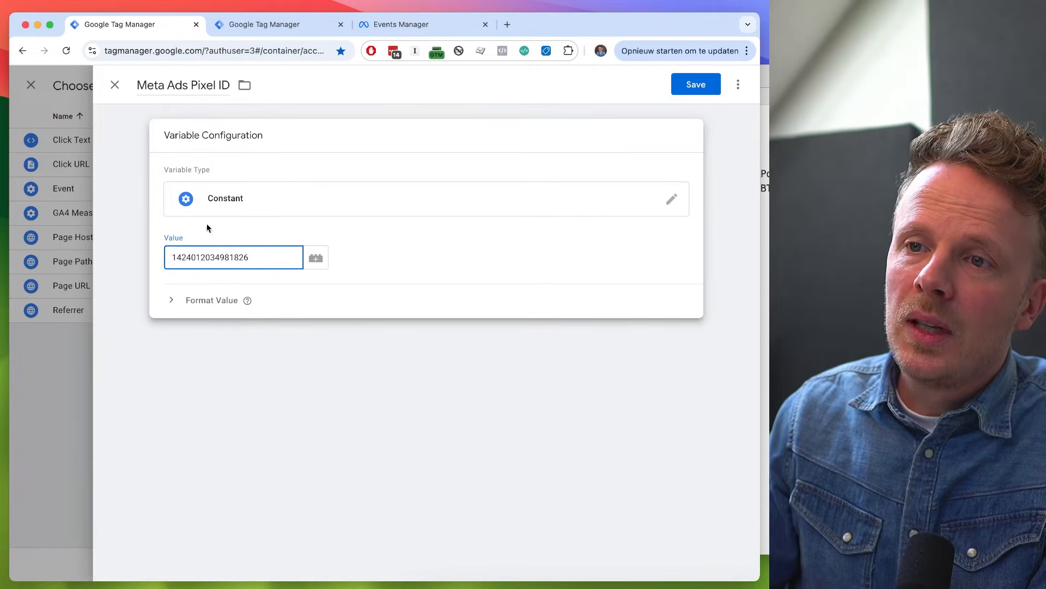
{"action": "left_click", "coordinate": [688, 83]}
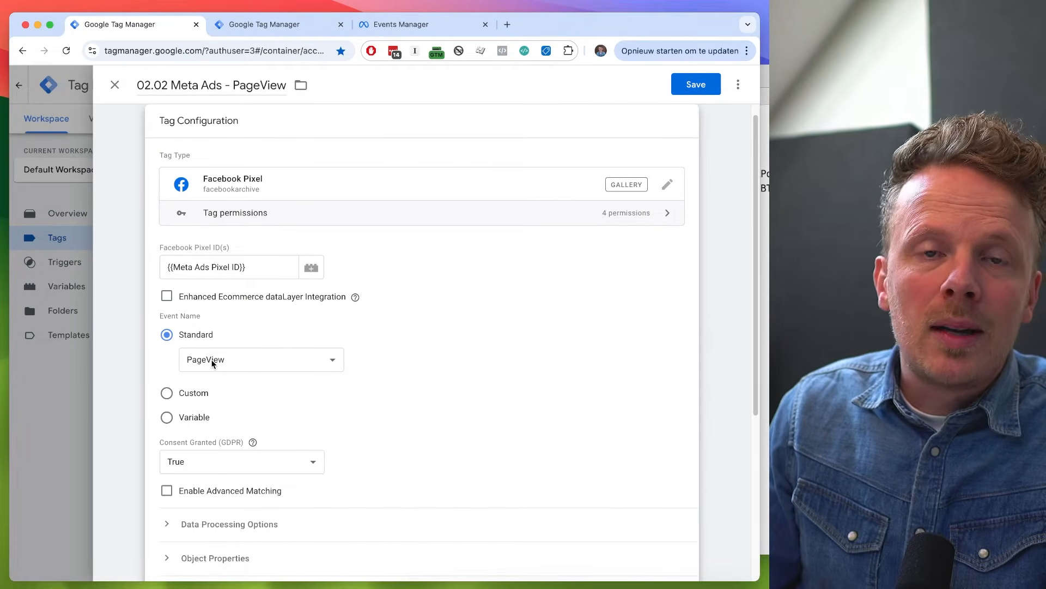
- Set the Meta Ads PageView tag to fire on the Initialization - All Pages trigger
{"action": "scroll", "coordinate": [213, 364], "scroll_direction": "down", "scroll_amount": 5}
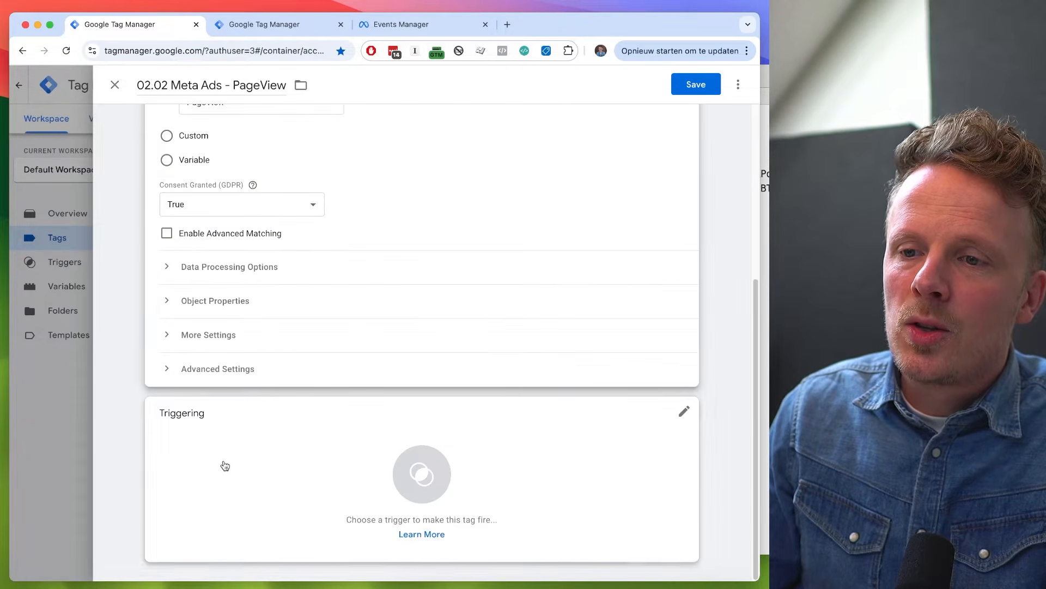
{"action": "left_click", "coordinate": [224, 475]}
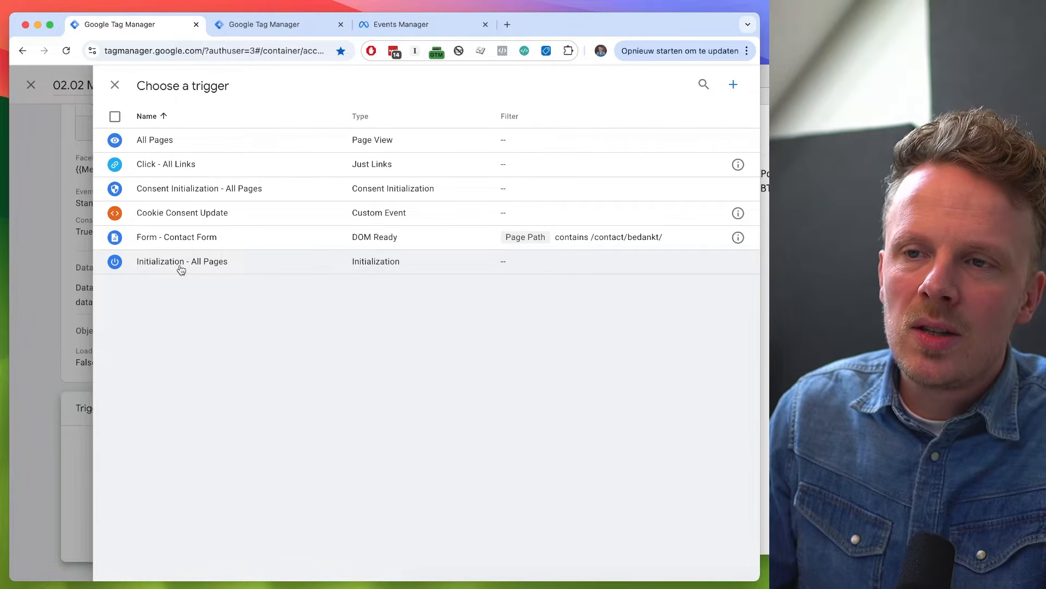
{"action": "left_click", "coordinate": [181, 261]}
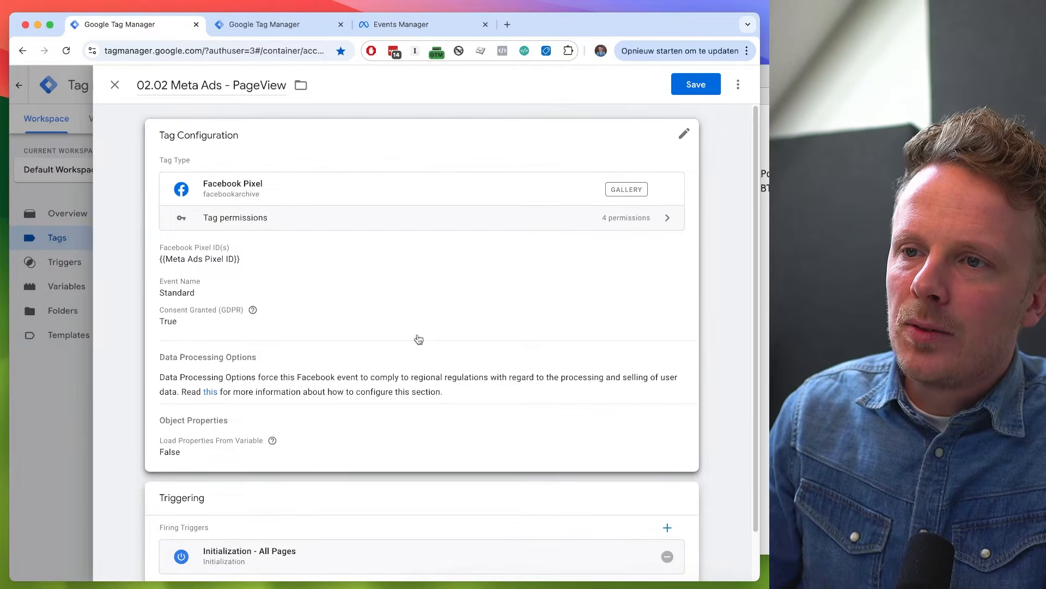
- Require additional consent for ad_storage in the PageView tag's advanced consent settings and save the tag
{"action": "left_click", "coordinate": [418, 339]}
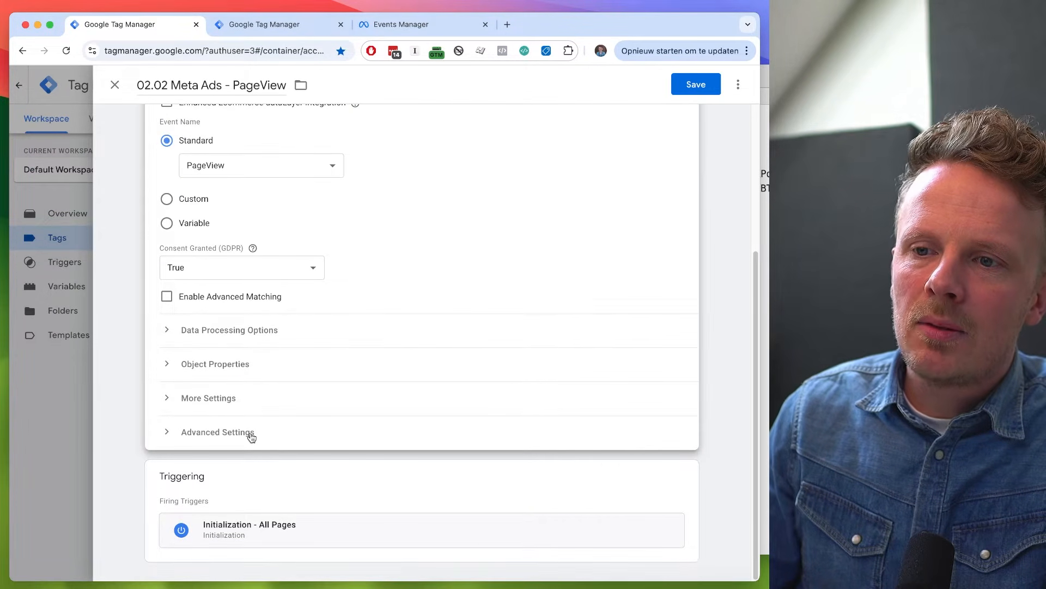
{"action": "left_click", "coordinate": [251, 433]}
{"action": "scroll", "coordinate": [248, 436], "scroll_direction": "down", "scroll_amount": 5}
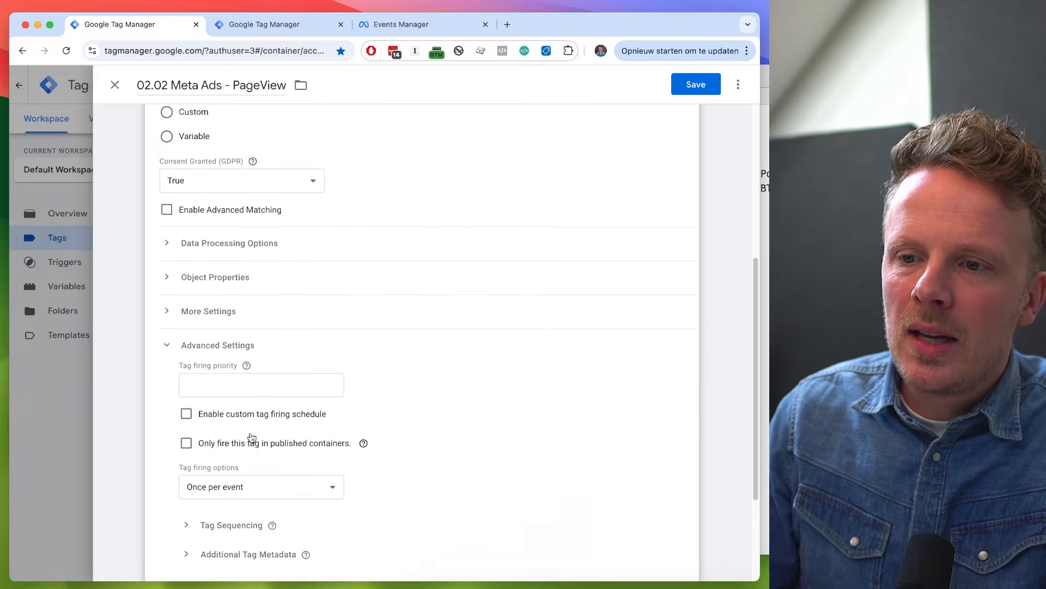
{"action": "left_click", "coordinate": [240, 441]}
{"action": "scroll", "coordinate": [239, 439], "scroll_direction": "down", "scroll_amount": 3}
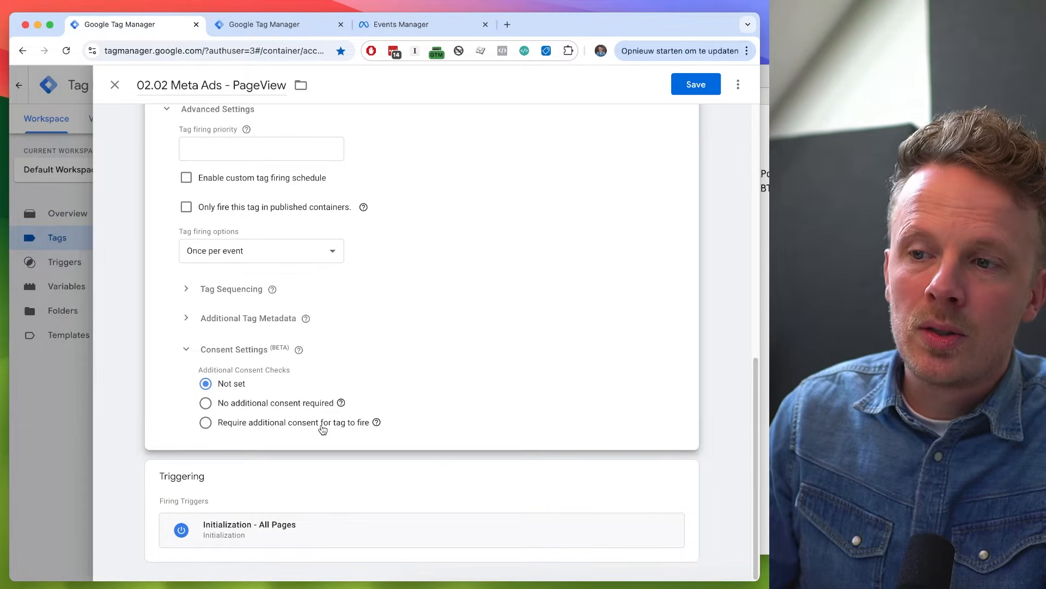
{"action": "left_click", "coordinate": [323, 430]}
{"action": "left_click", "coordinate": [289, 444]}
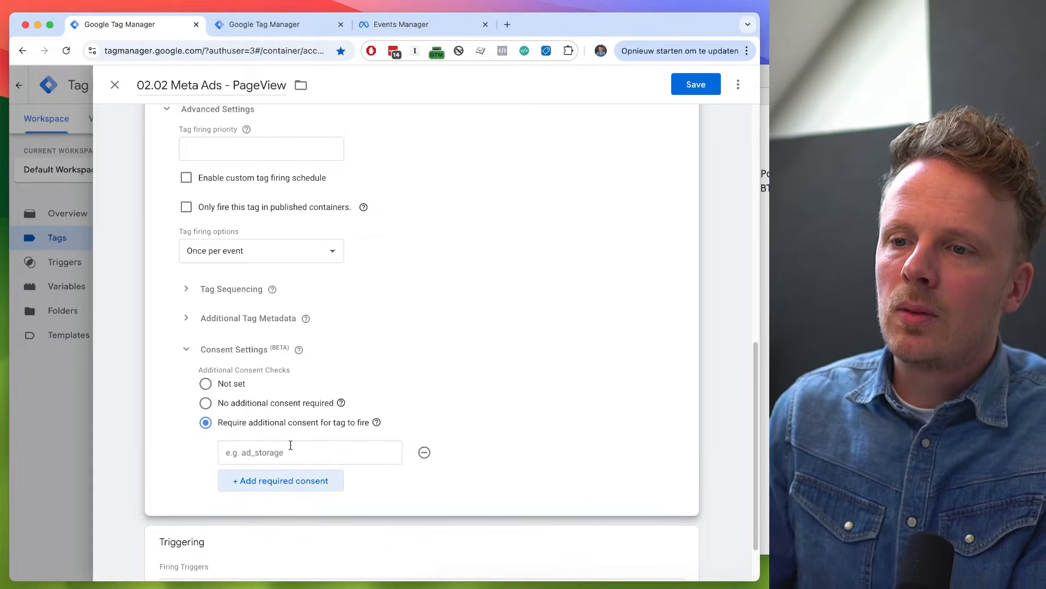
{"action": "left_click", "coordinate": [270, 480]}
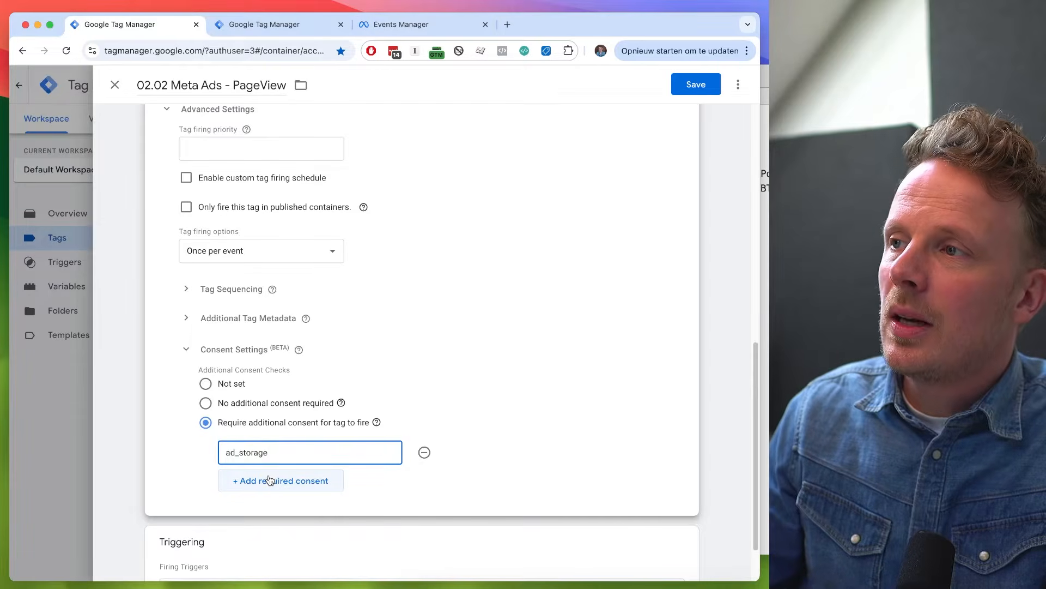
{"action": "scroll", "coordinate": [268, 479], "scroll_direction": "up", "scroll_amount": 8}
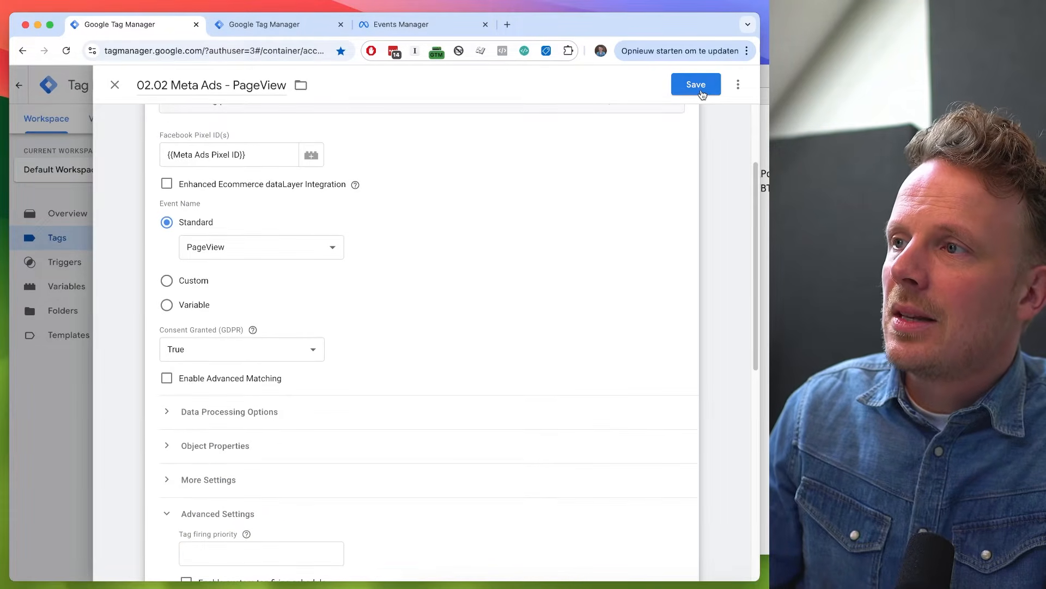
{"action": "left_click", "coordinate": [701, 91]}
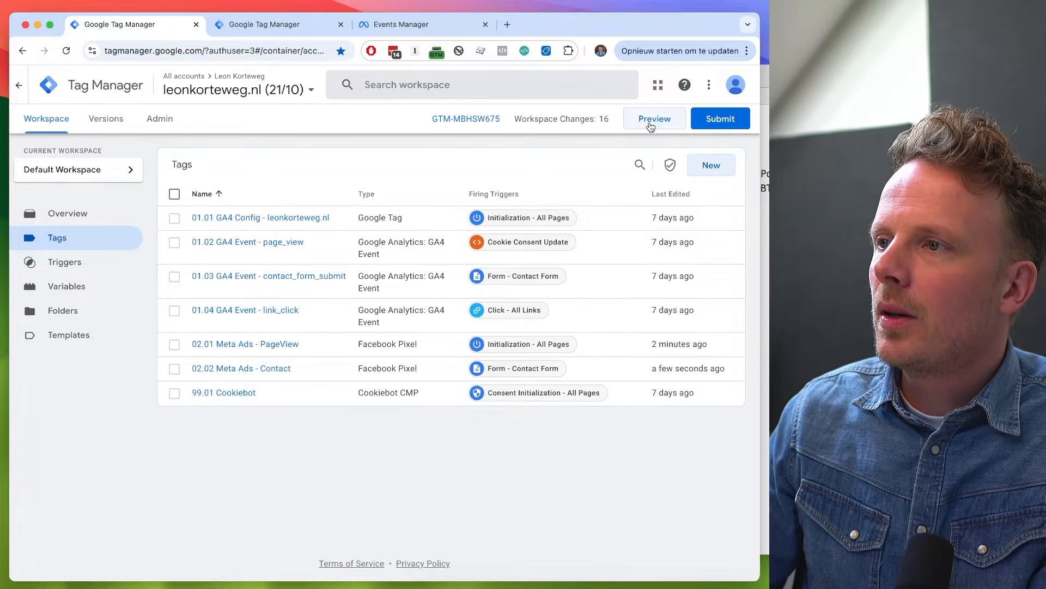
- Preview the container by connecting Tag Assistant to the website, and collapse the Tag Assistant badge clear of the cookie banner
{"action": "left_click", "coordinate": [651, 125]}
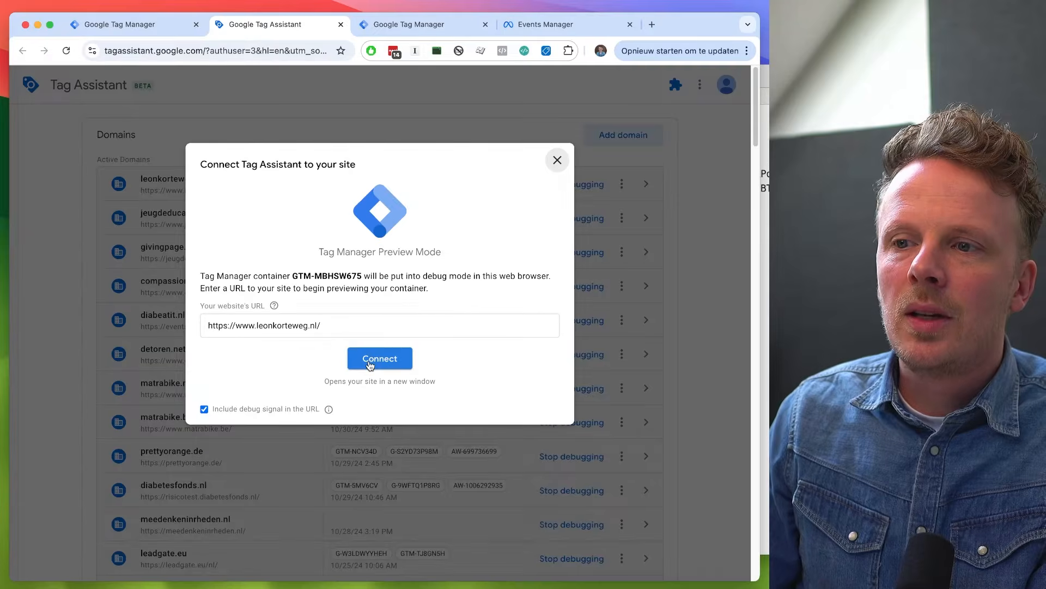
{"action": "left_click", "coordinate": [370, 363]}
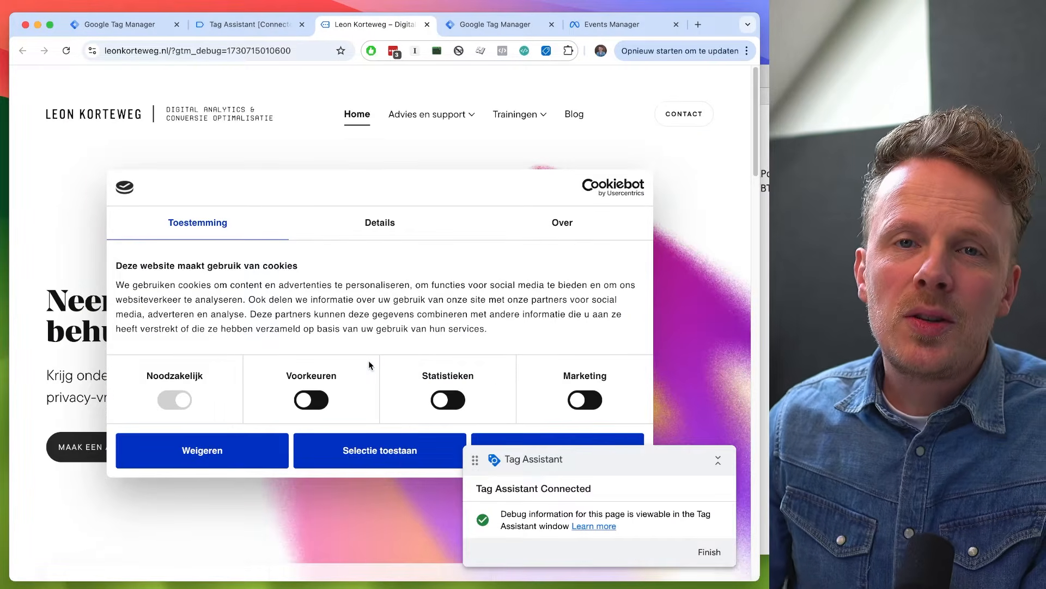
{"action": "left_click_drag", "start_coordinate": [672, 463], "coordinate": [627, 522]}
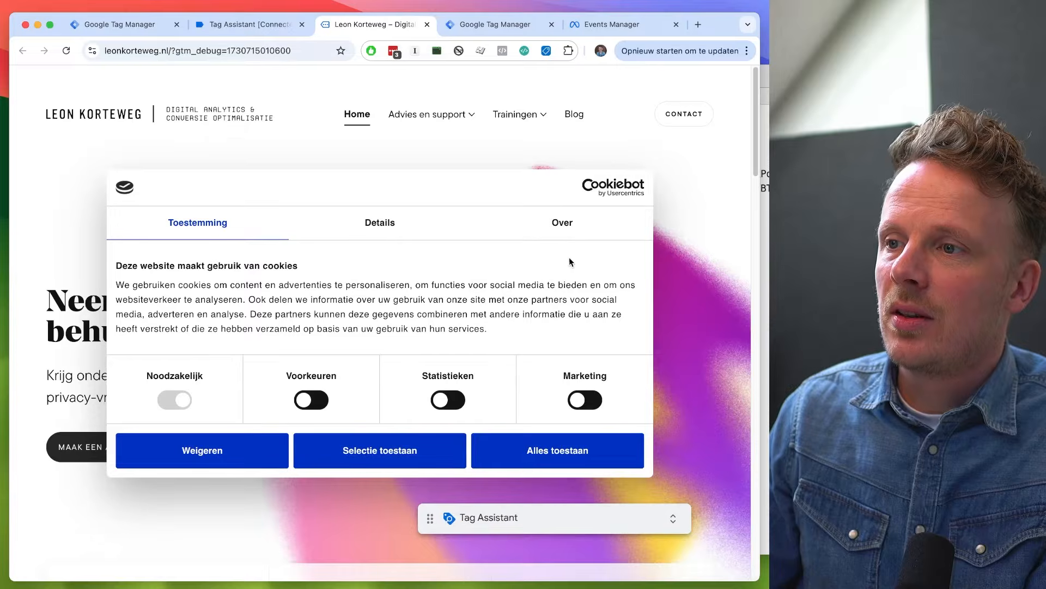
- In Tag Assistant, inspect which tags fired or were blocked by consent at the Initialization event
{"action": "key", "text": "ctrl+shift+Tab"}
{"action": "left_click", "coordinate": [374, 296]}
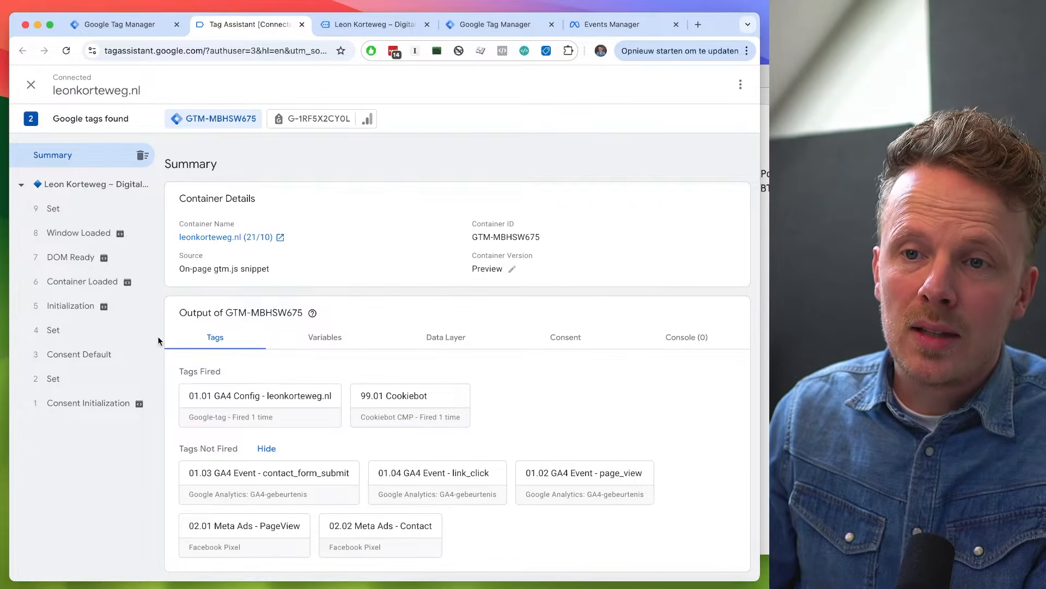
{"action": "left_click", "coordinate": [71, 311]}
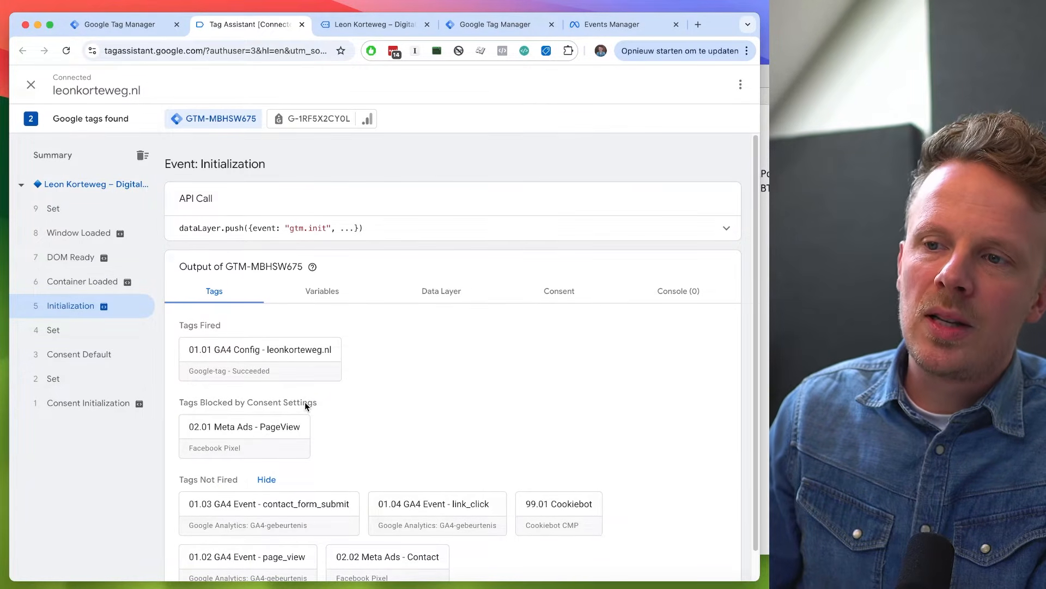
- Return to the previewed website and allow all cookies in the Cookiebot consent banner
{"action": "key", "text": "ctrl+Tab"}
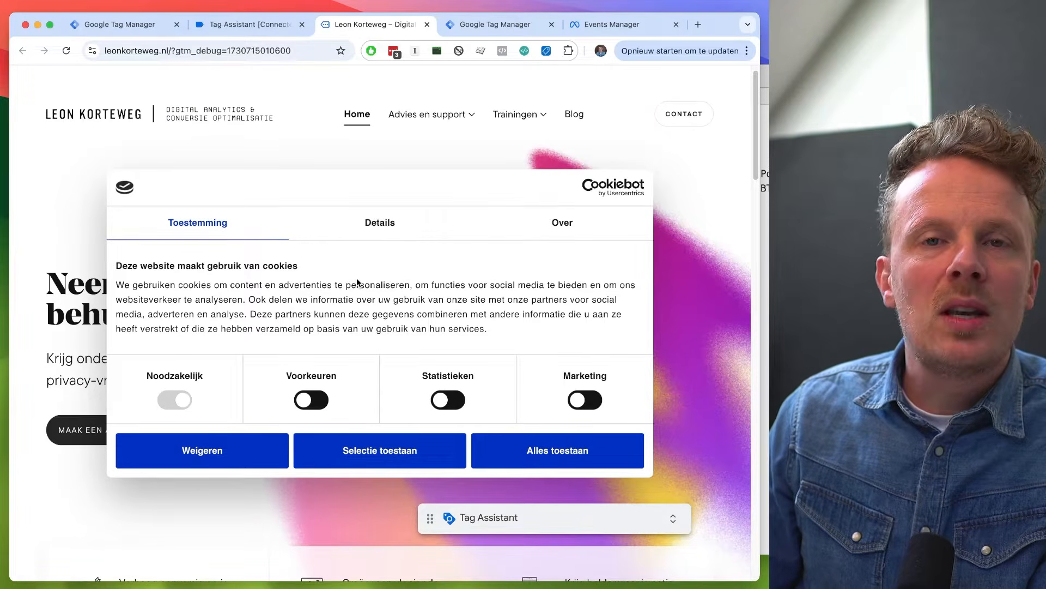
{"action": "left_click", "coordinate": [557, 453]}
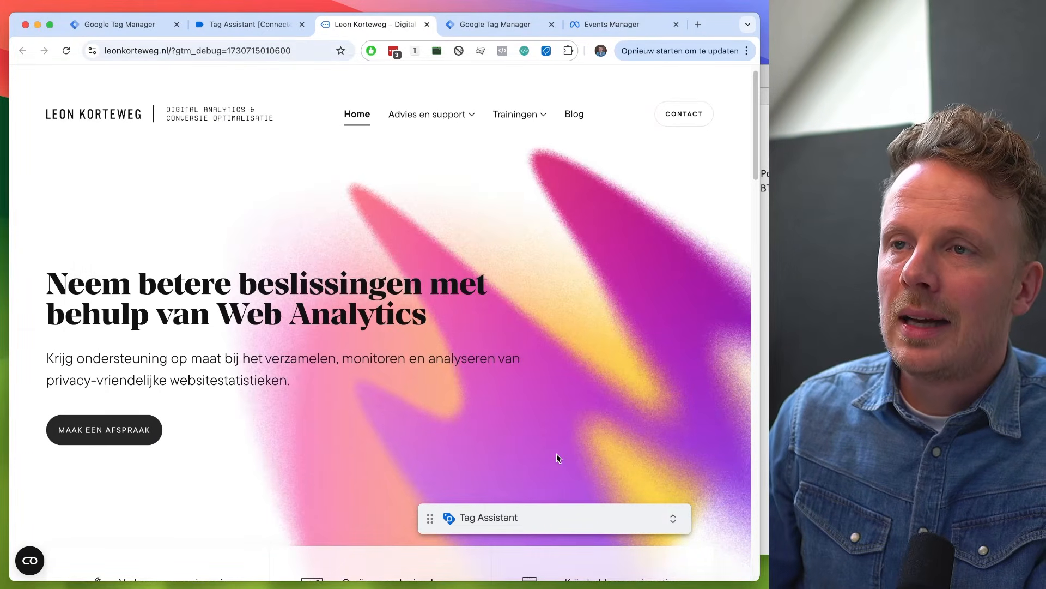
- Check the Tag Assistant summary for fired tags, and open the Google Analytics specialist page on the previewed website
{"action": "key", "text": "ctrl+shift+Tab"}
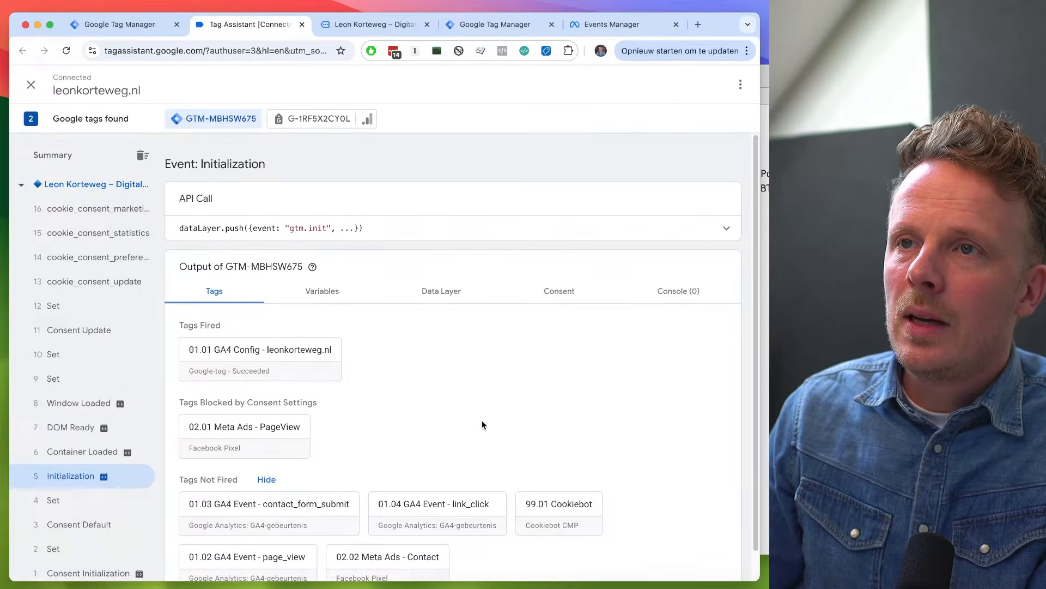
{"action": "left_click", "coordinate": [98, 159]}
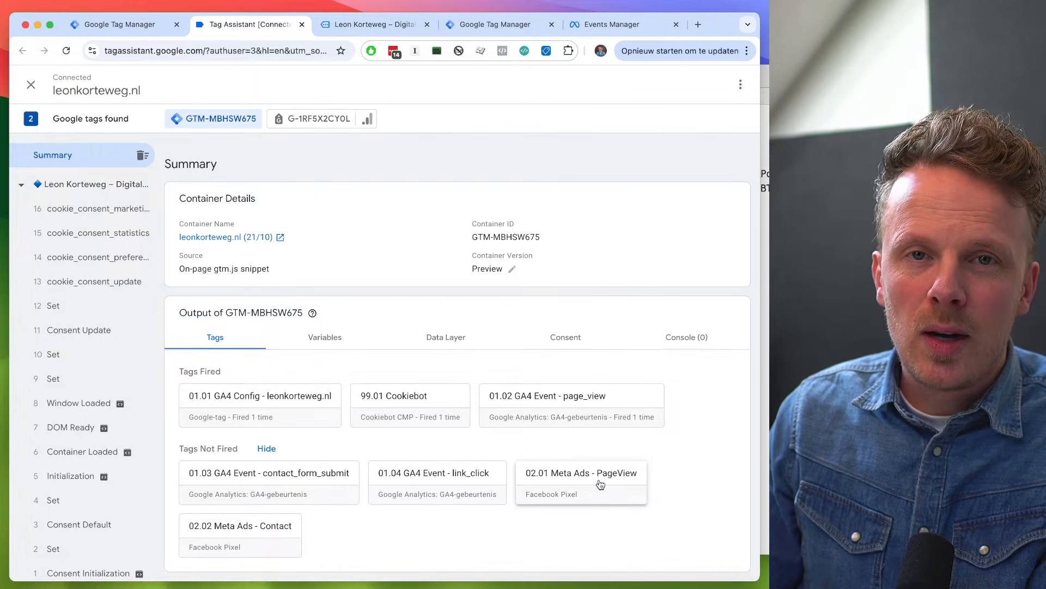
{"action": "key", "text": "ctrl+Tab"}
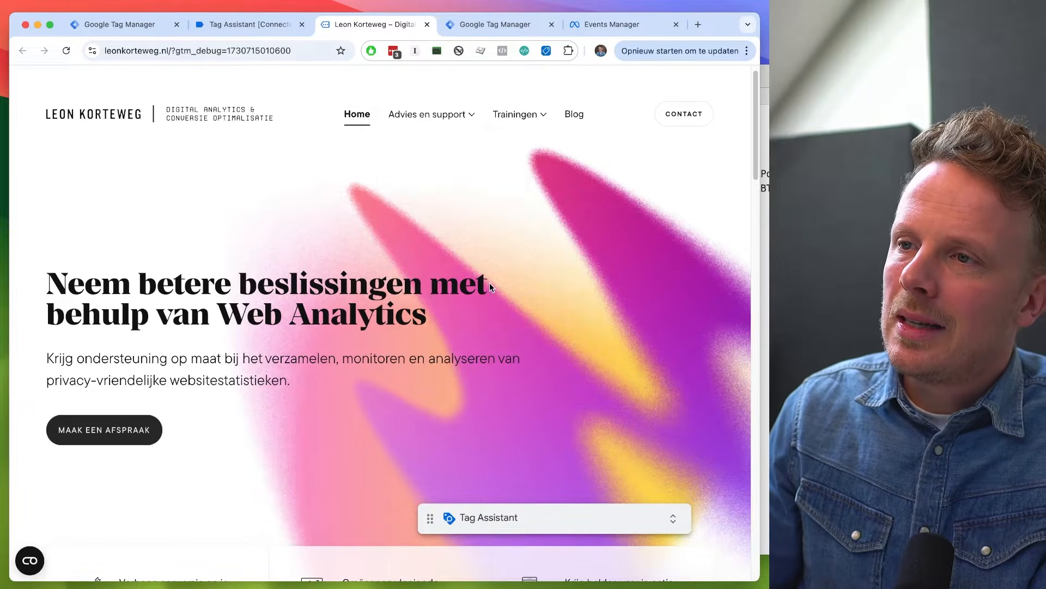
{"action": "left_click", "coordinate": [441, 116]}
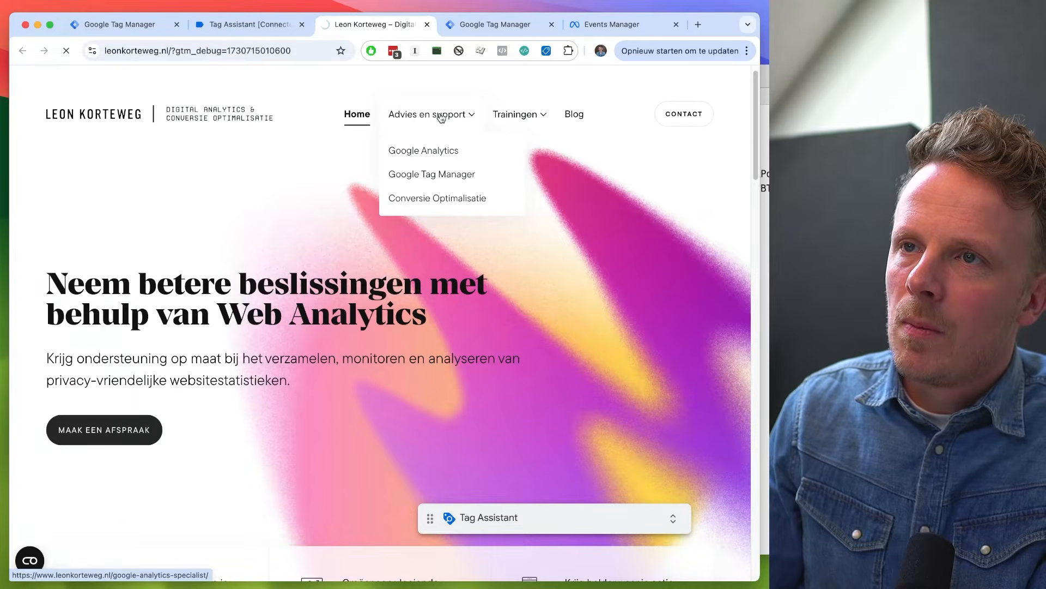
- In Tag Assistant, inspect the fired tags and consent state at the Initialization event of the Google Analytics specialist page
{"action": "left_click", "coordinate": [249, 25]}
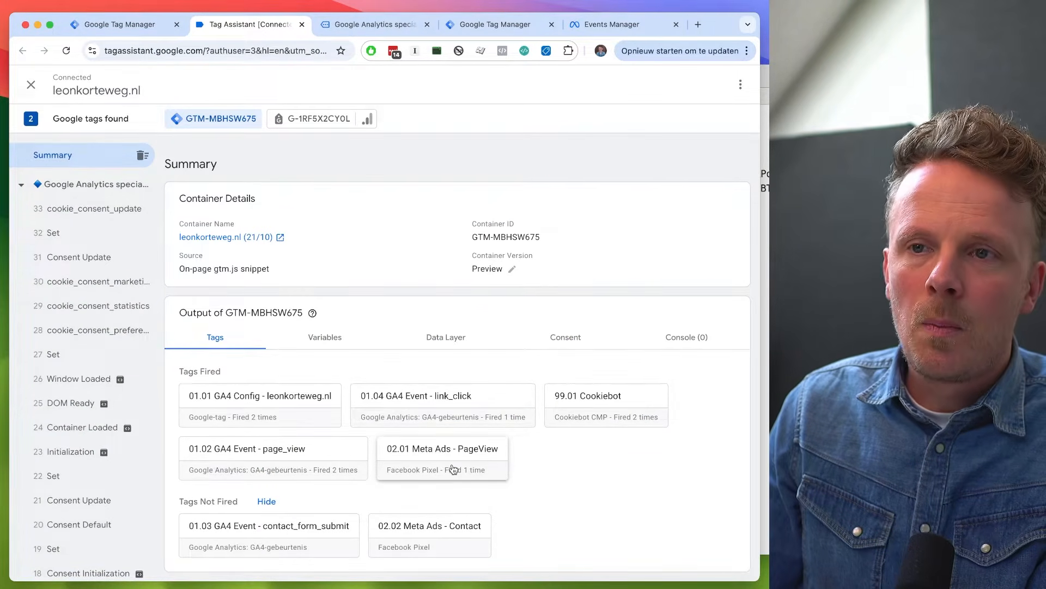
{"action": "left_click", "coordinate": [68, 455]}
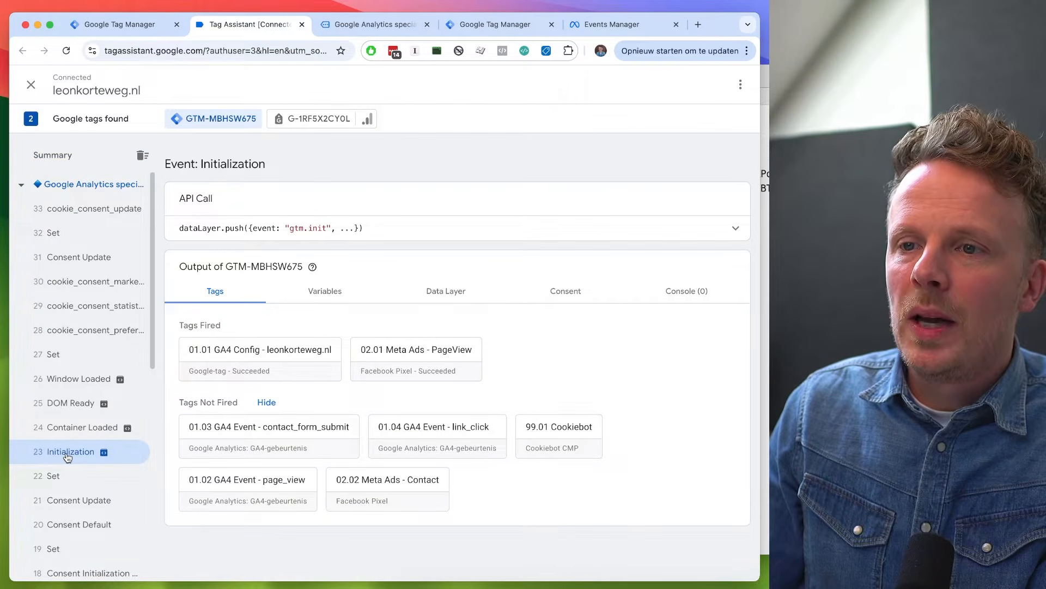
{"action": "scroll", "coordinate": [75, 458], "scroll_direction": "down", "scroll_amount": 1}
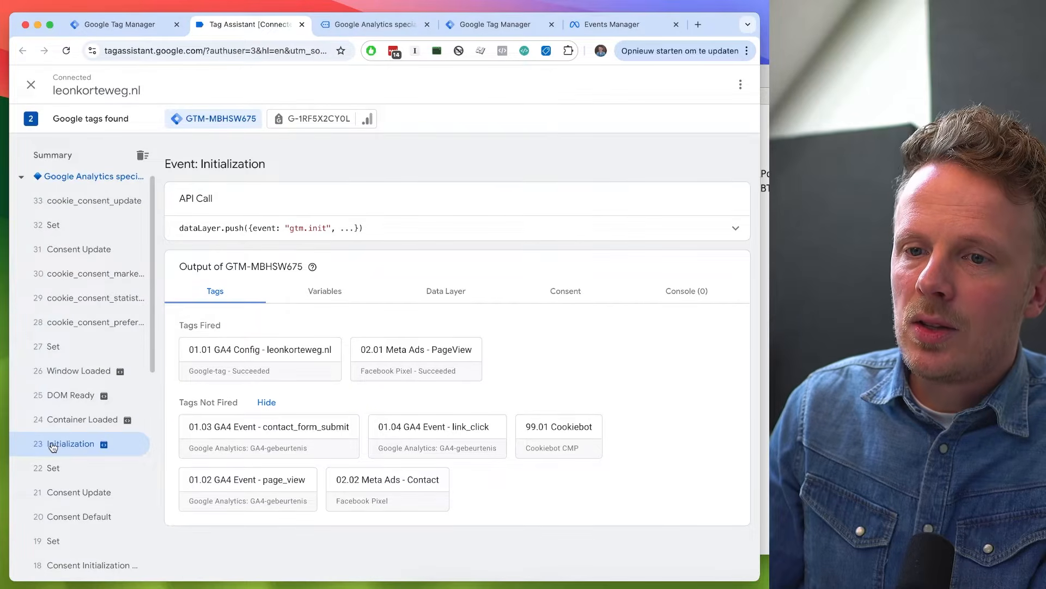
{"action": "left_click", "coordinate": [565, 292]}
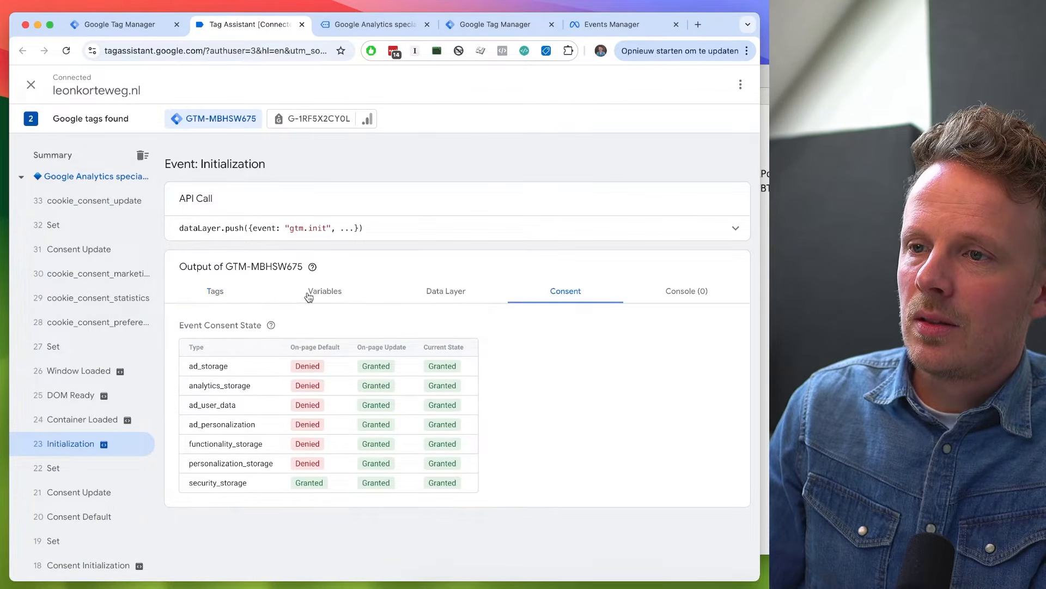
{"action": "left_click", "coordinate": [216, 292]}
- Examine the homepage's Initialization event for tags, consent state and variables, and view the second page's cookie_consent_update event
{"action": "scroll", "coordinate": [80, 367], "scroll_direction": "down", "scroll_amount": 8}
{"action": "left_click", "coordinate": [75, 481]}
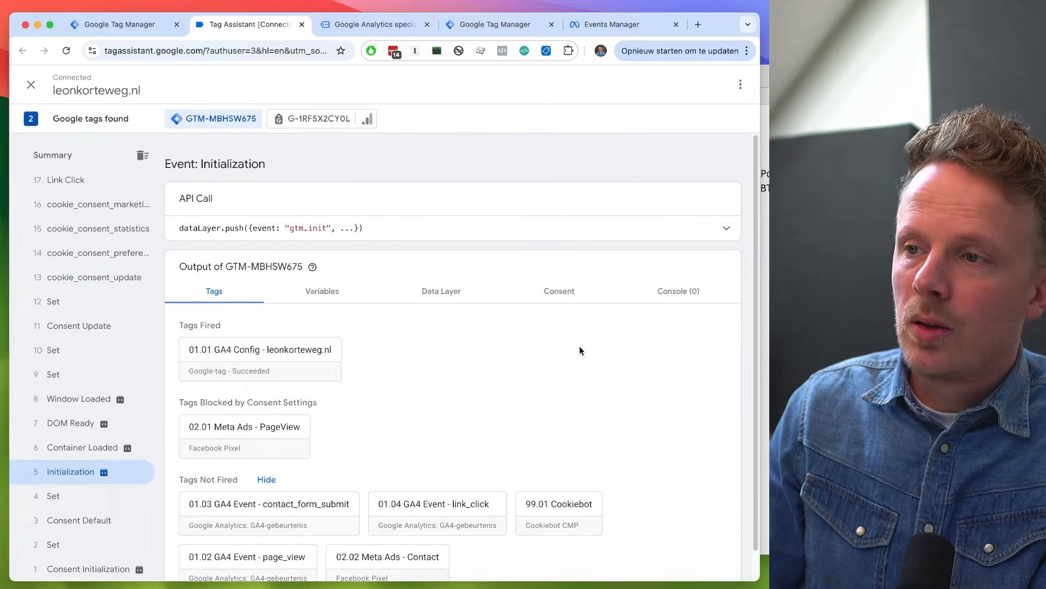
{"action": "left_click", "coordinate": [565, 292]}
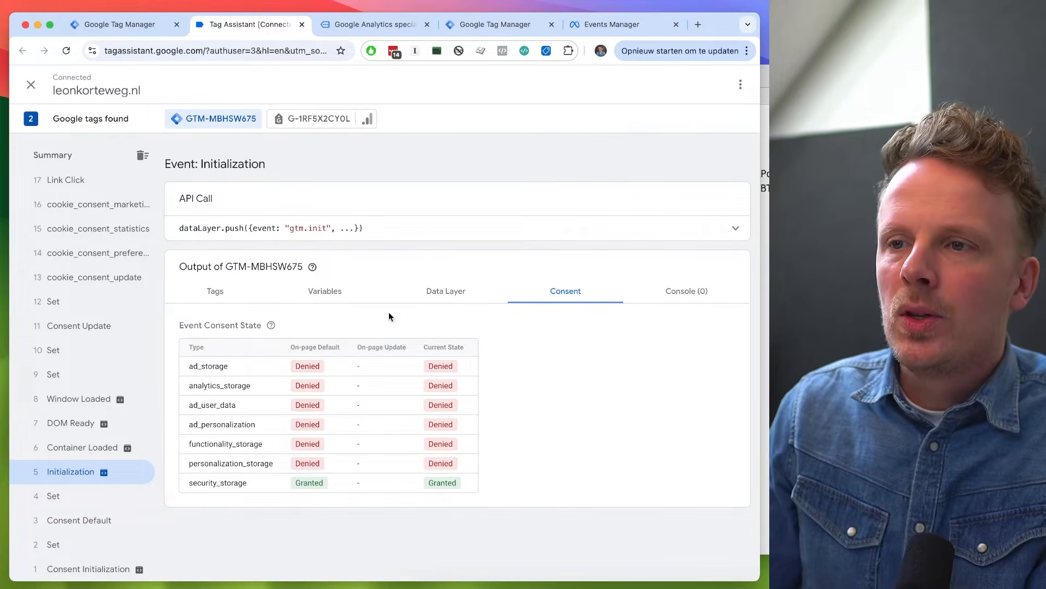
{"action": "left_click", "coordinate": [327, 291]}
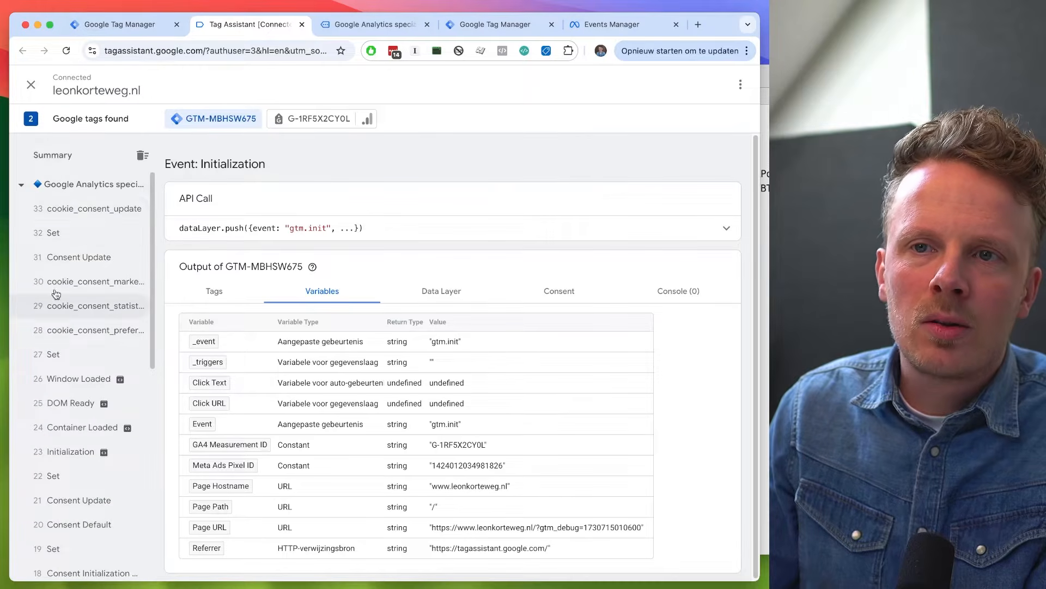
{"action": "left_click", "coordinate": [100, 208]}
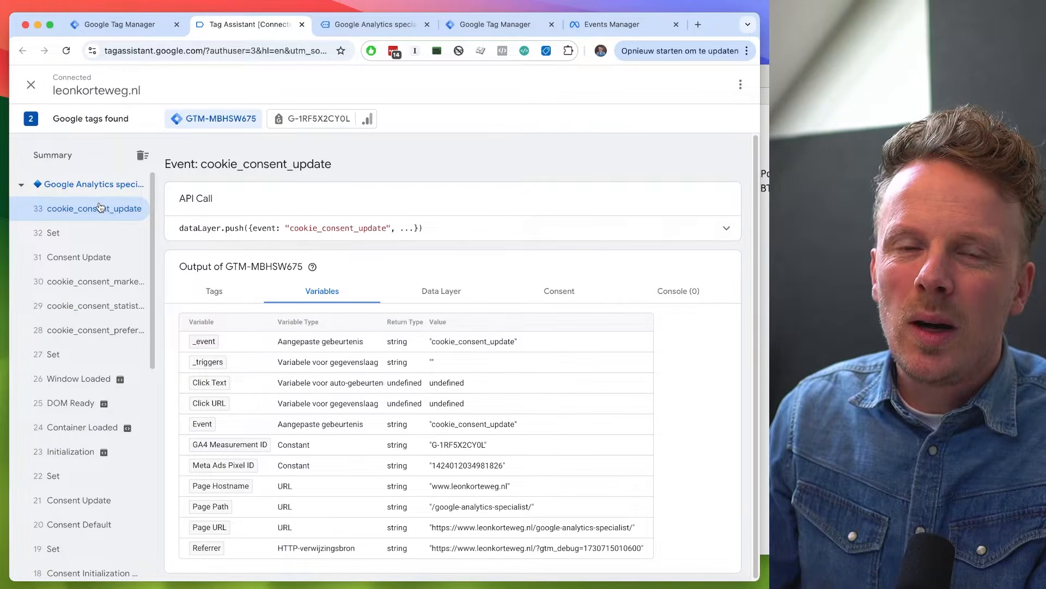
- Replace the firing trigger of the 02.01 Meta Ads - PageView tag with Cookie Consent Update and save the tag
{"action": "key", "text": "ctrl+shift+Tab"}
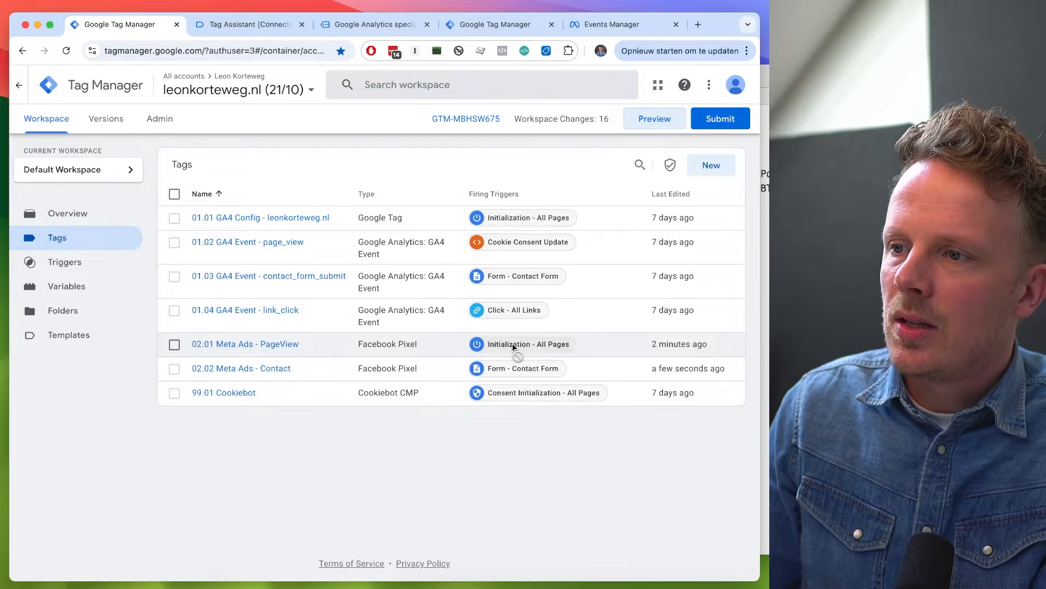
{"action": "left_click", "coordinate": [270, 344]}
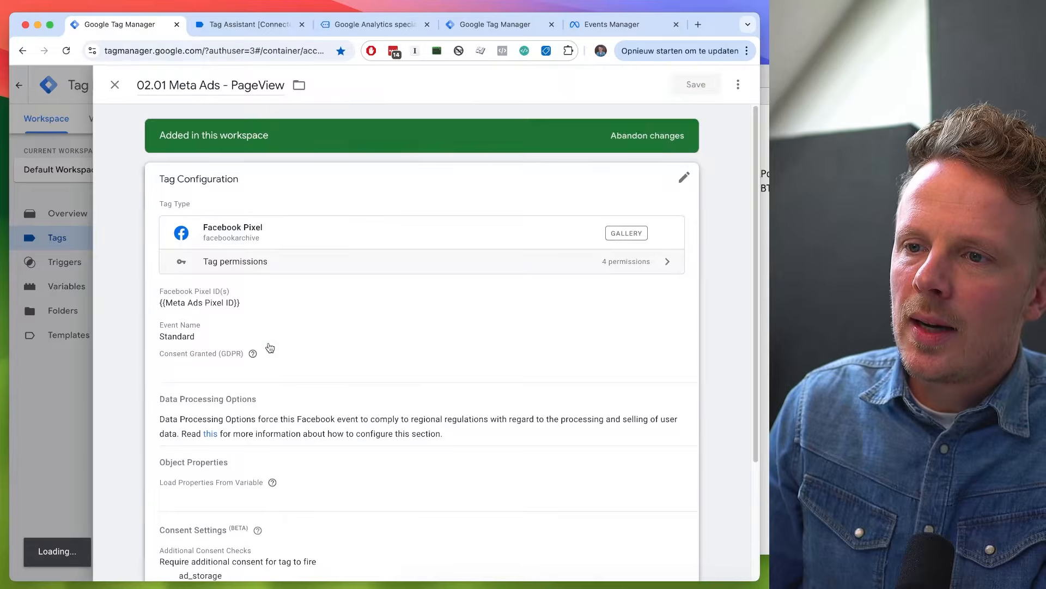
{"action": "scroll", "coordinate": [269, 347], "scroll_direction": "down", "scroll_amount": 3}
{"action": "left_click", "coordinate": [294, 493]}
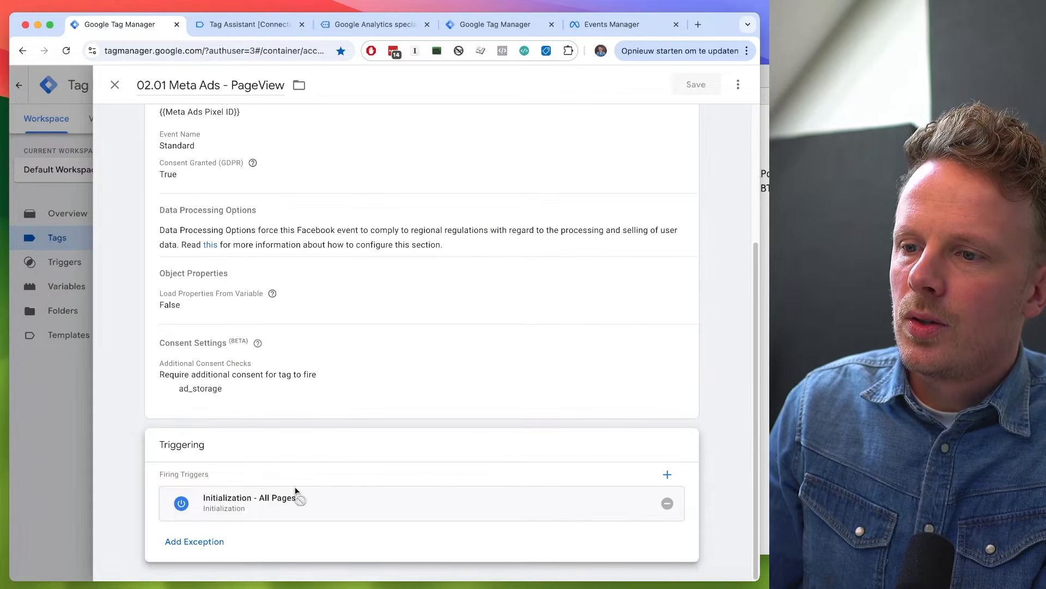
{"action": "left_click", "coordinate": [667, 500]}
{"action": "left_click", "coordinate": [644, 507]}
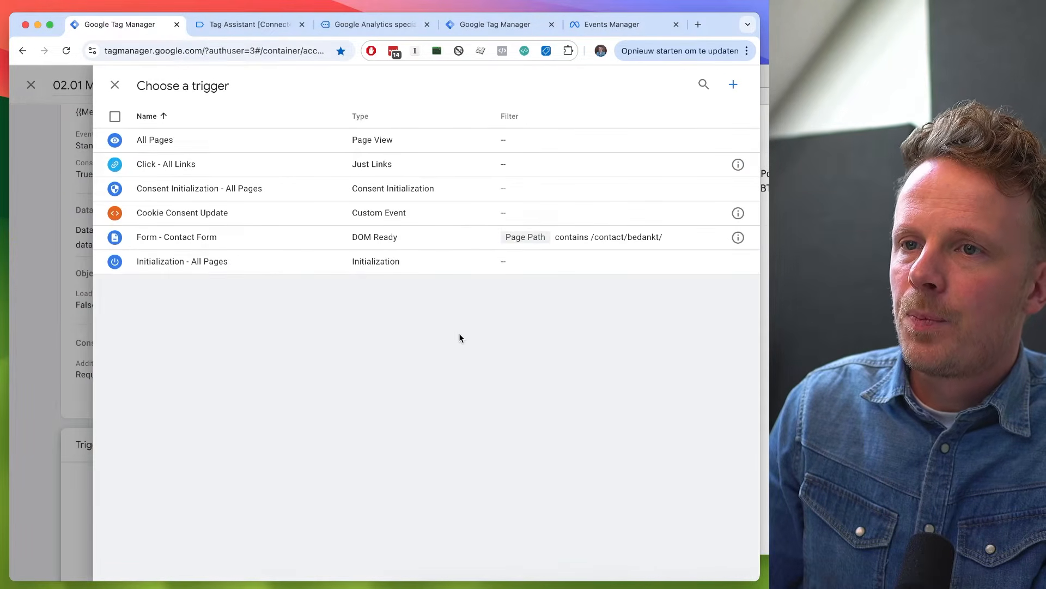
{"action": "left_click", "coordinate": [291, 218]}
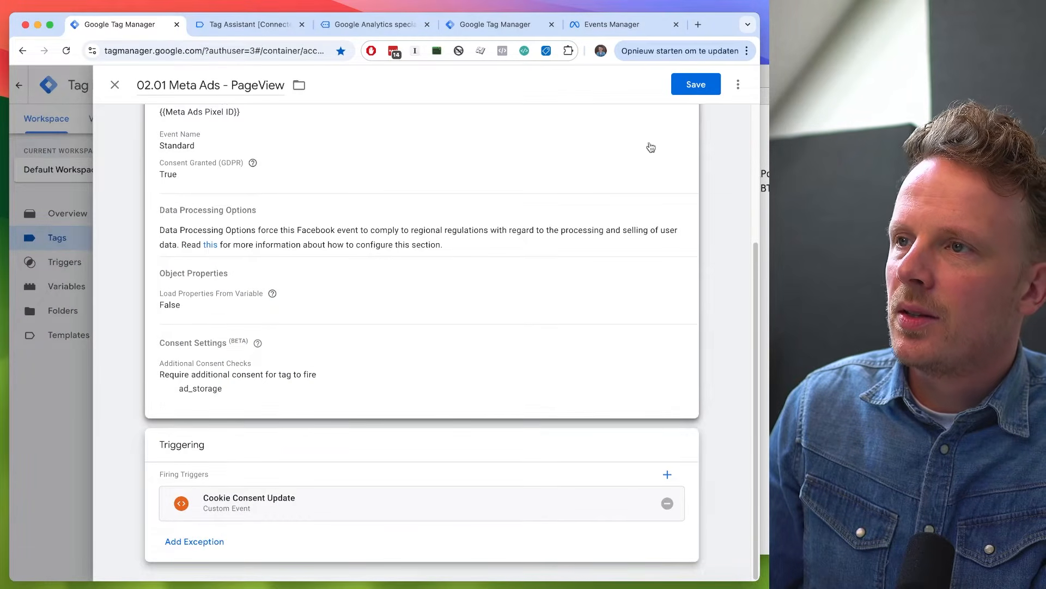
{"action": "left_click", "coordinate": [696, 85]}
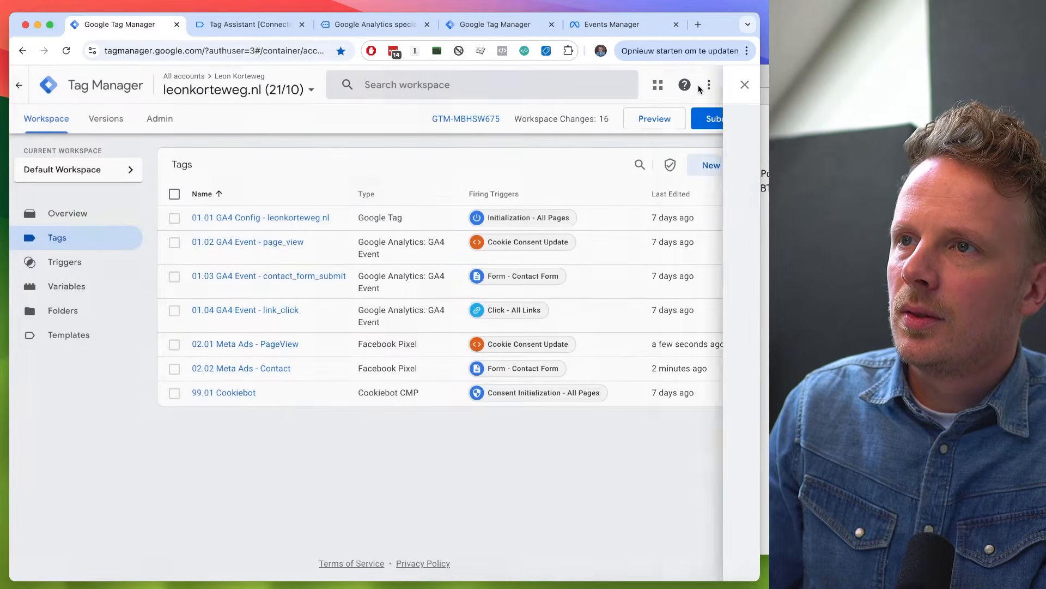
- Delete the website's CookieConsent cookie using the browser's developer tools on the previewed page
{"action": "left_click", "coordinate": [373, 24]}
{"action": "right_click", "coordinate": [289, 310]}
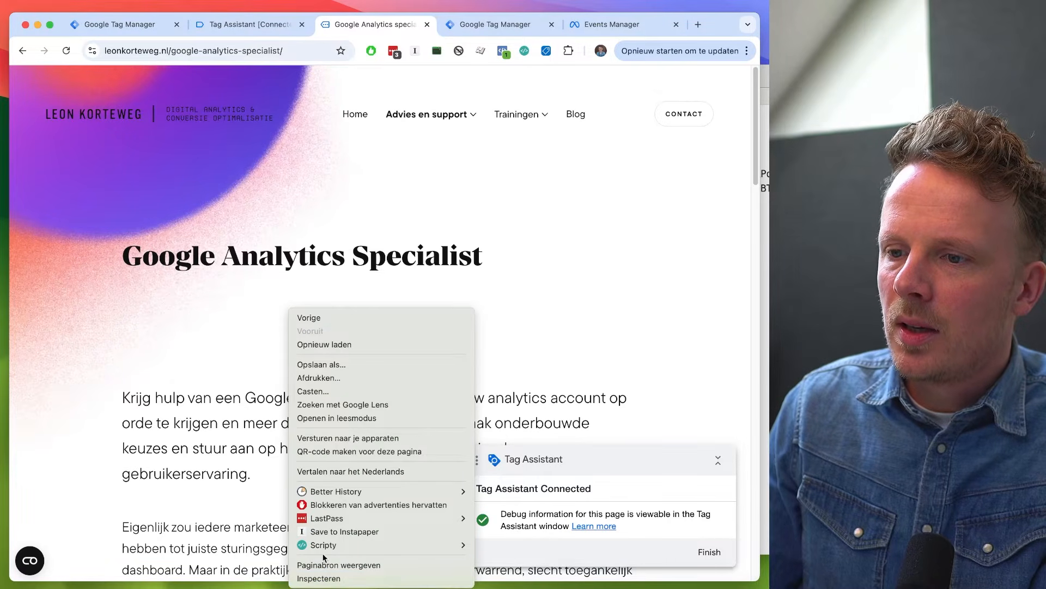
{"action": "left_click", "coordinate": [326, 578]}
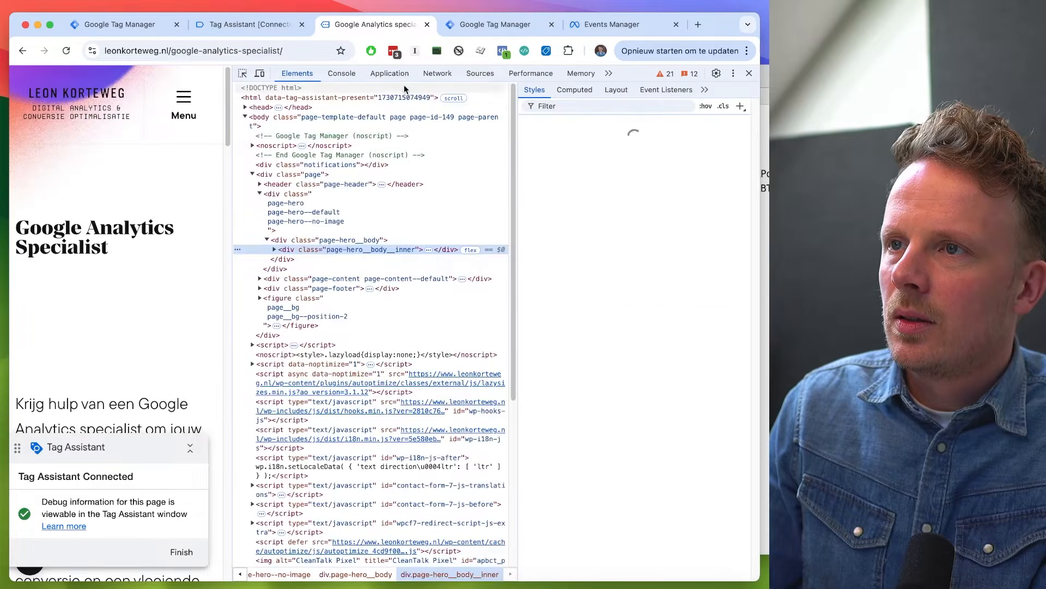
{"action": "left_click", "coordinate": [389, 73]}
{"action": "left_click", "coordinate": [437, 117]}
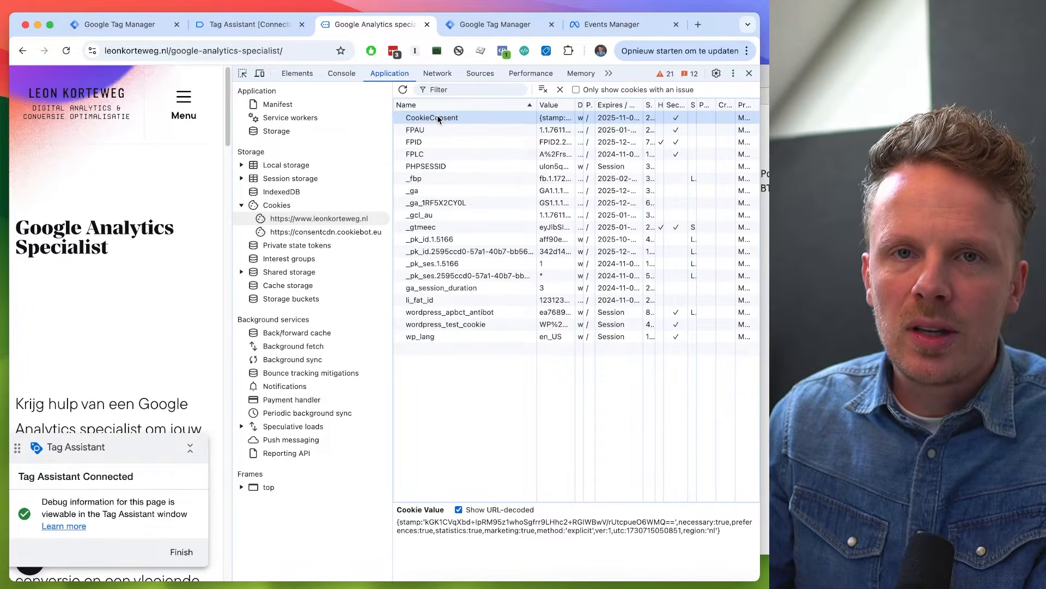
{"action": "key", "text": "Delete"}
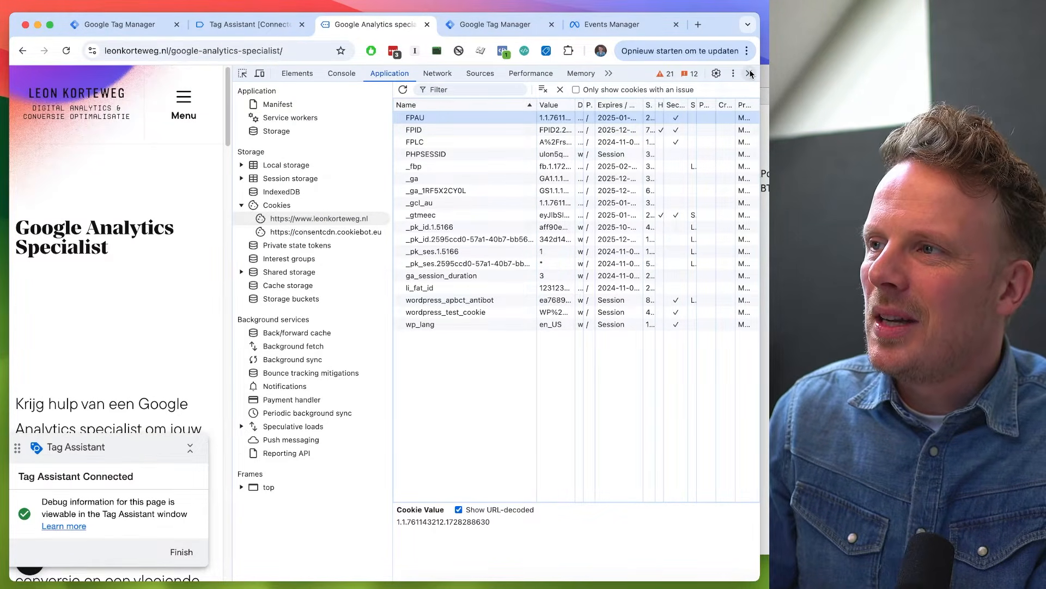
{"action": "left_click", "coordinate": [749, 73]}
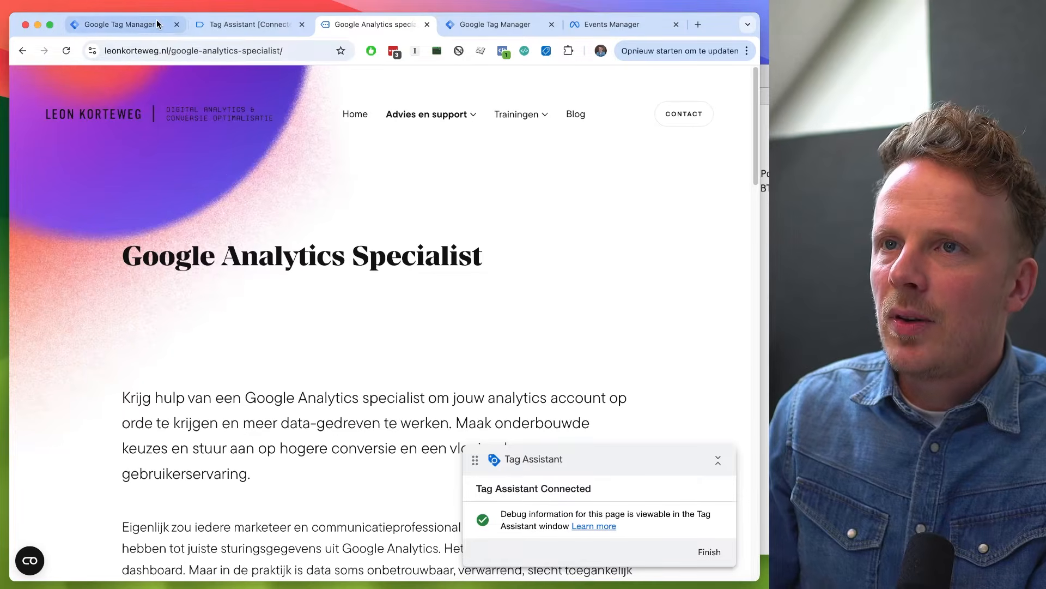
- Preview the web container again on the website and check the Tag Assistant summary before giving consent
{"action": "left_click", "coordinate": [117, 24]}
{"action": "left_click", "coordinate": [658, 127]}
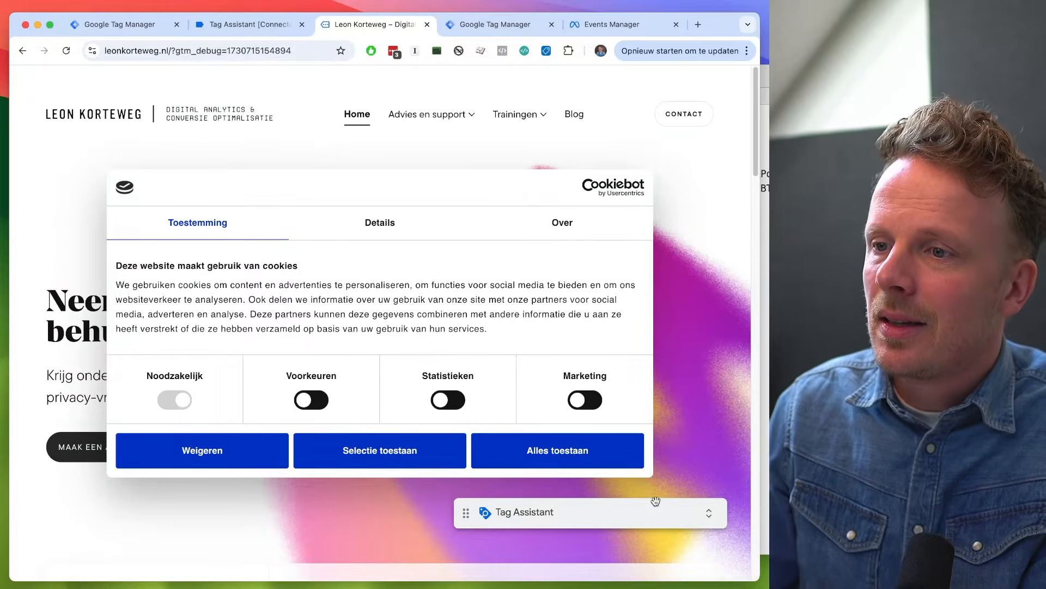
{"action": "left_click", "coordinate": [659, 515]}
{"action": "left_click", "coordinate": [65, 157]}
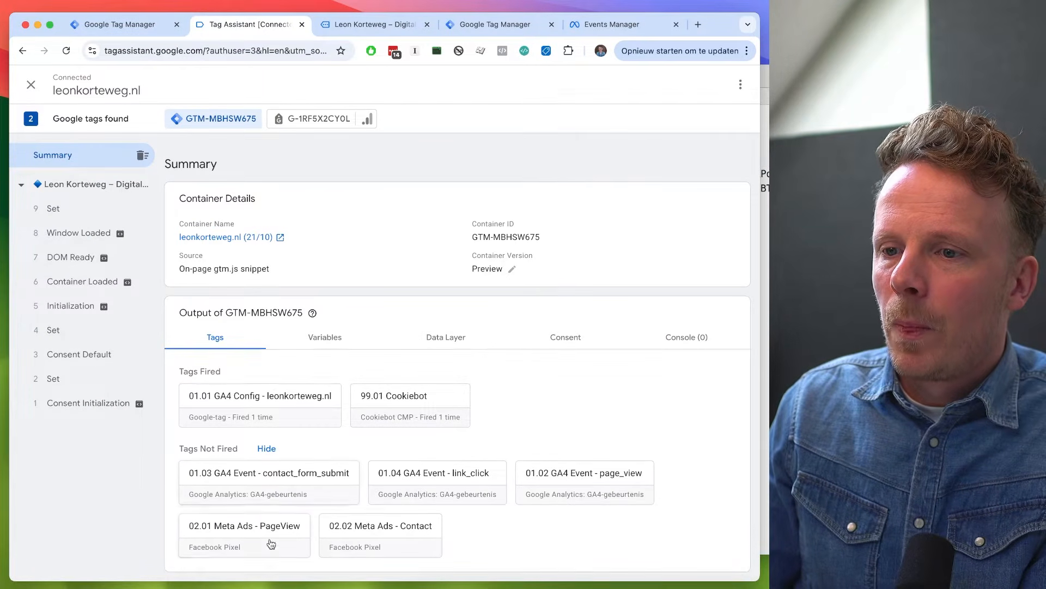
- Allow all cookies in the website's Cookiebot banner and check in Tag Assistant whether the Meta Ads PageView tag fires
{"action": "key", "text": "ctrl+Tab"}
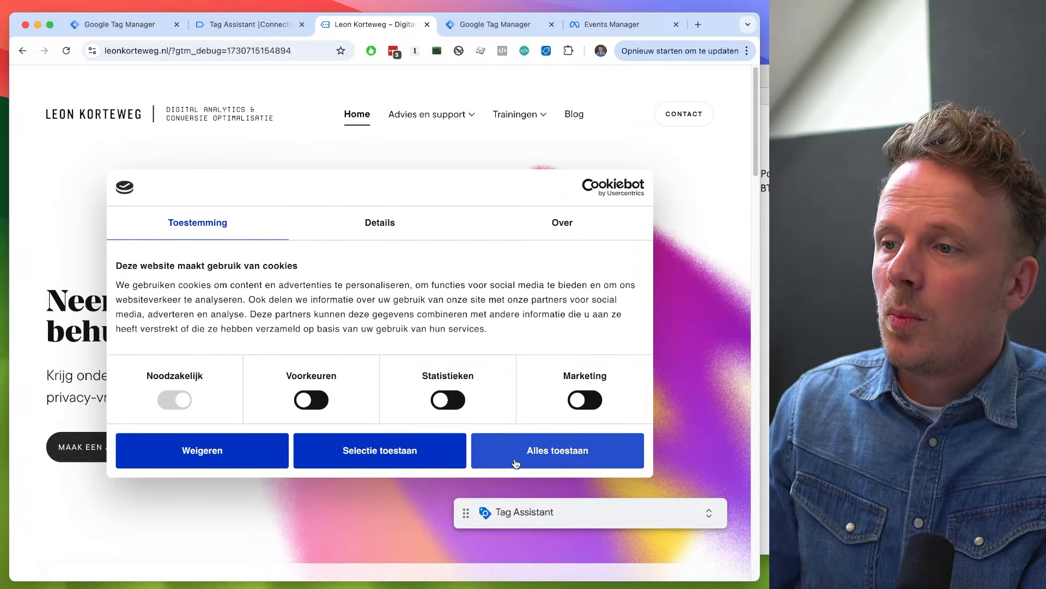
{"action": "left_click", "coordinate": [547, 455]}
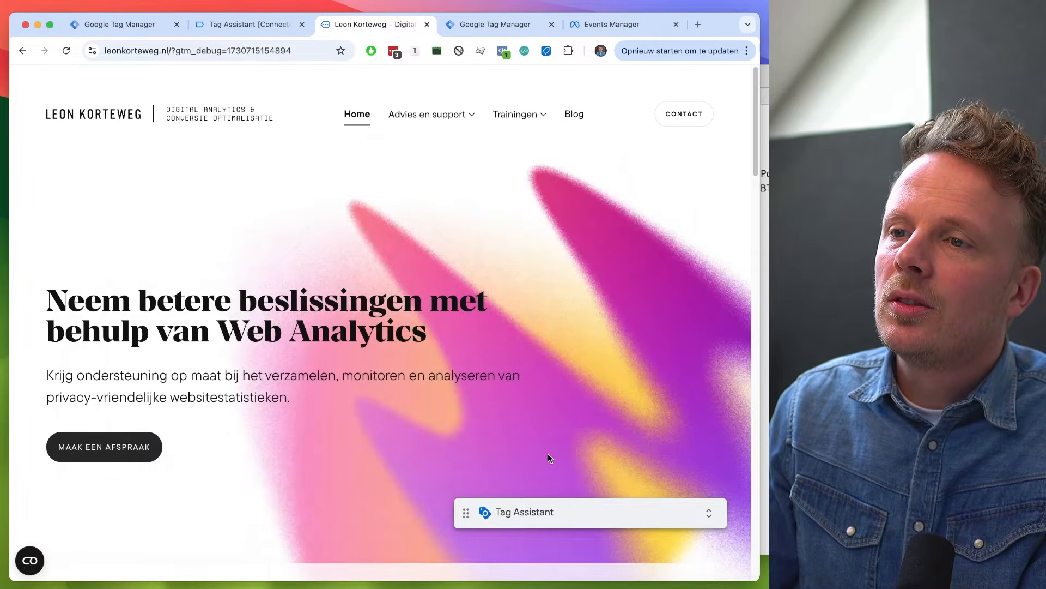
{"action": "key", "text": "ctrl+shift+Tab"}
{"action": "key", "text": "ctrl+Tab"}
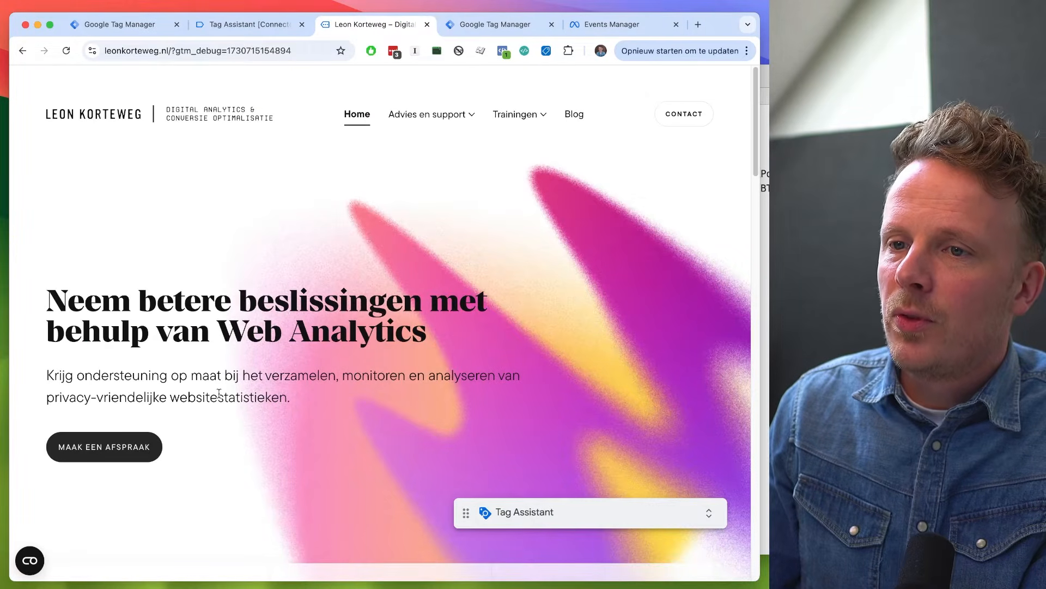
{"action": "key", "text": "ctrl+shift+Tab"}
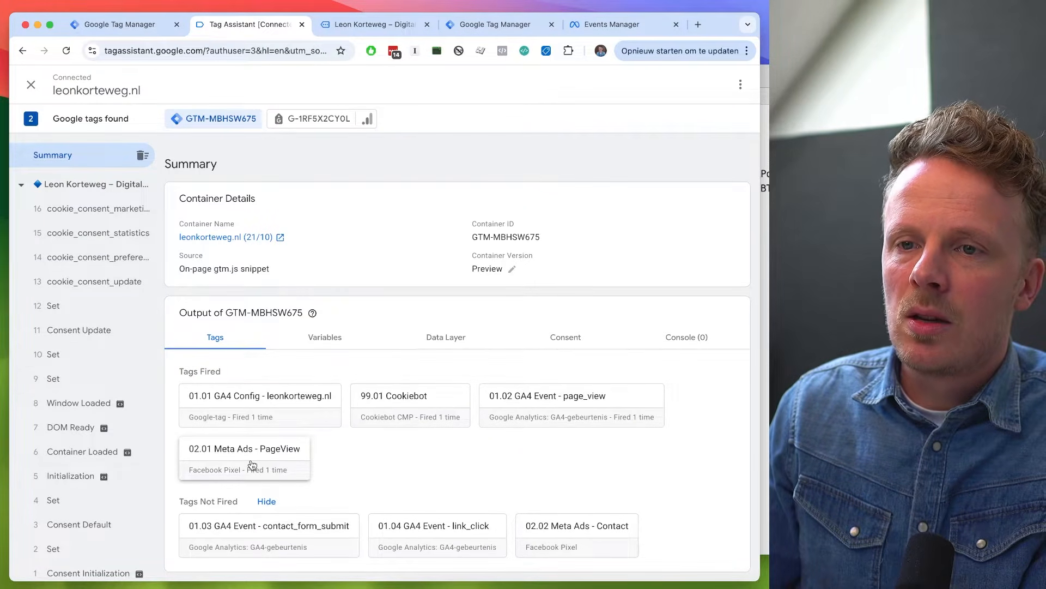
- Compare the PageView tag's firing trigger in the web container with the consent events in Tag Assistant's timeline
{"action": "key", "text": "ctrl+shift+Tab"}
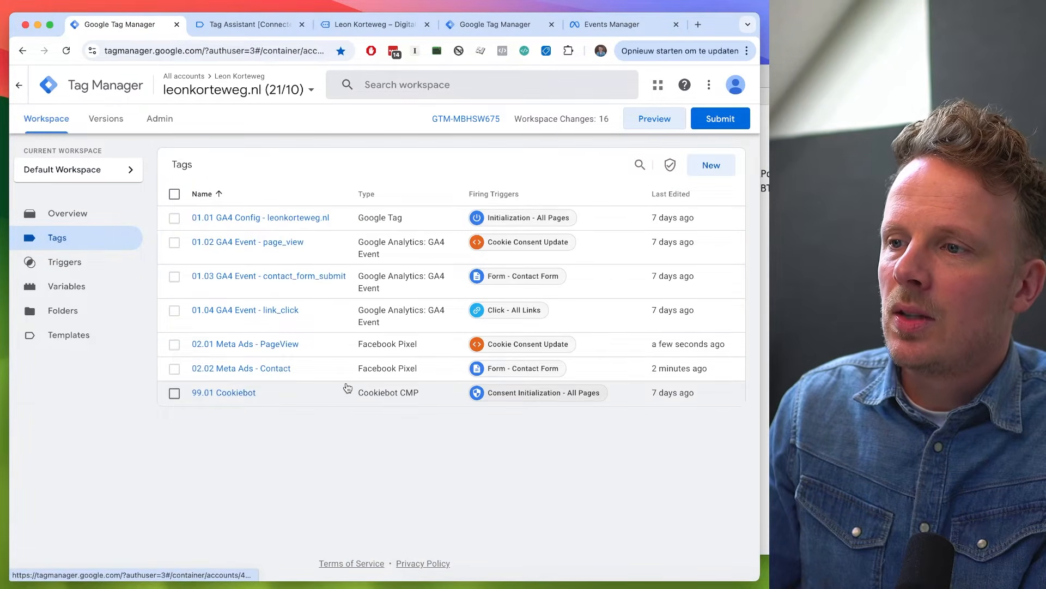
{"action": "key", "text": "ctrl+Tab"}
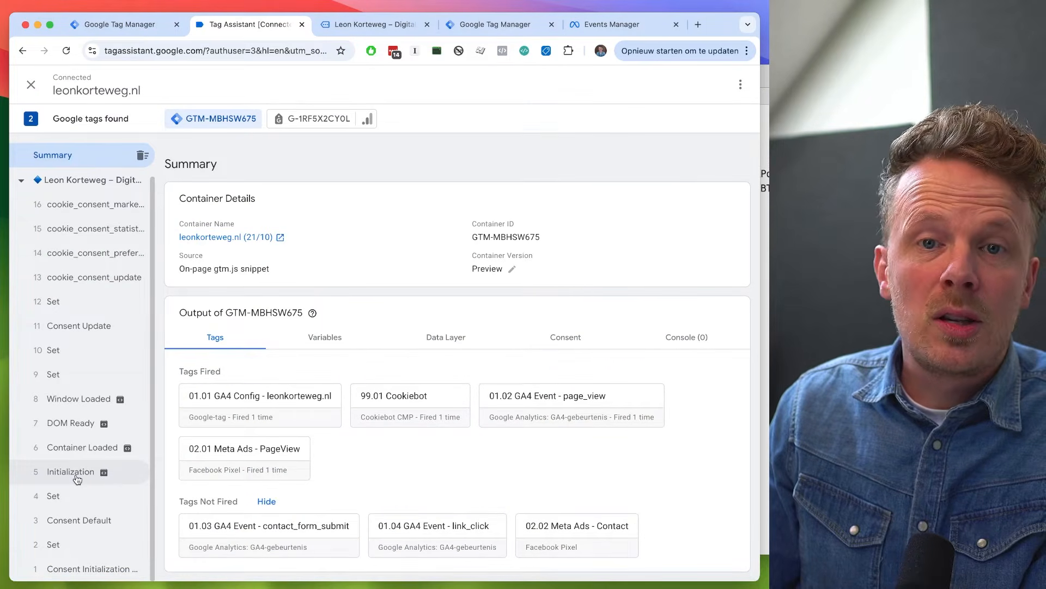
{"action": "scroll", "coordinate": [77, 479], "scroll_direction": "up", "scroll_amount": 1}
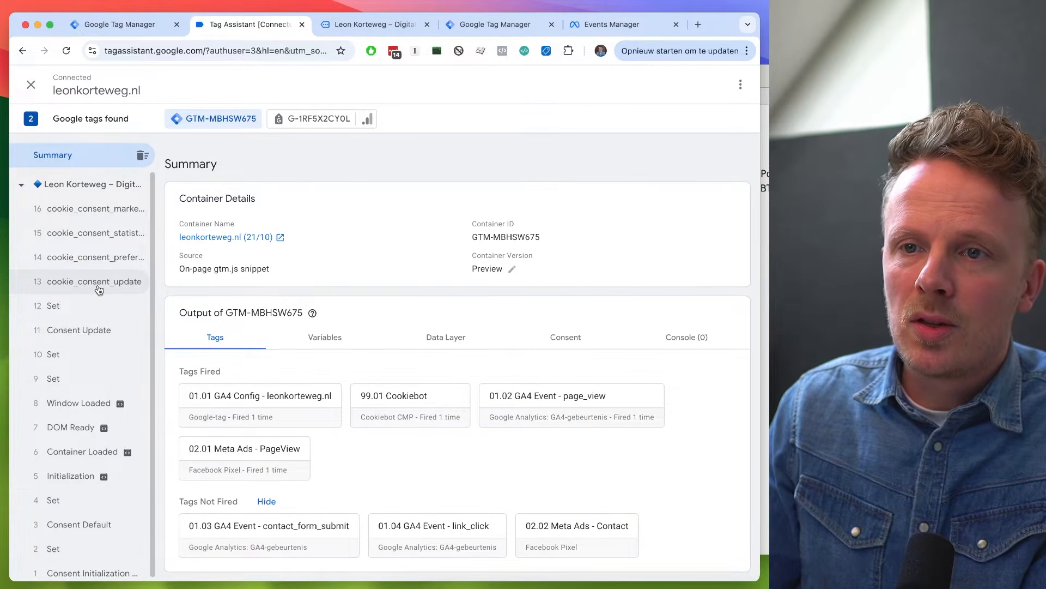
- Switch to the server container in Google Tag Manager and open its list of tags
{"action": "key", "text": "ctrl+shift+Tab"}
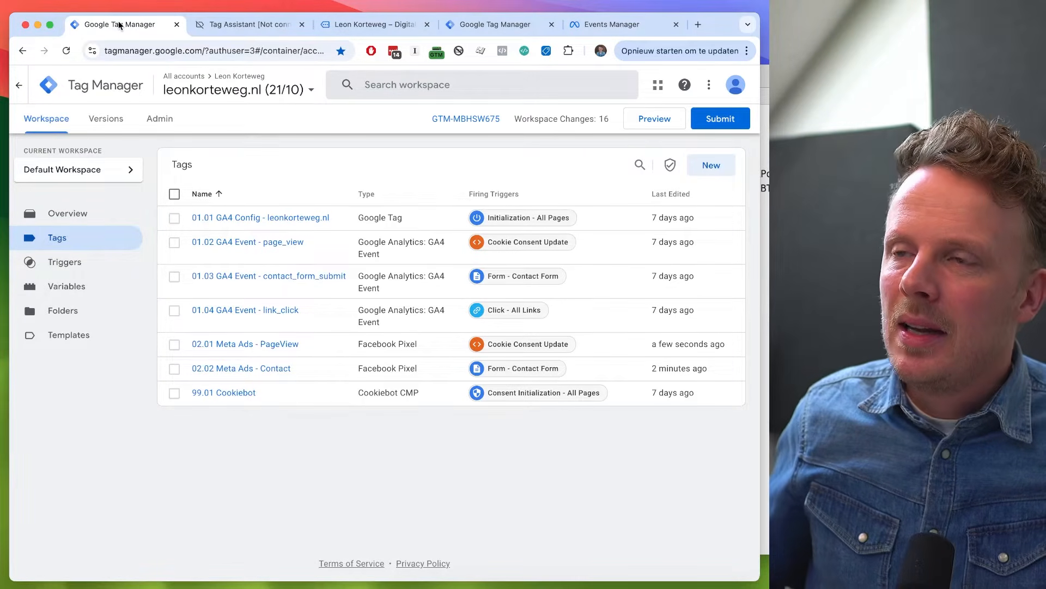
{"action": "left_click", "coordinate": [479, 24]}
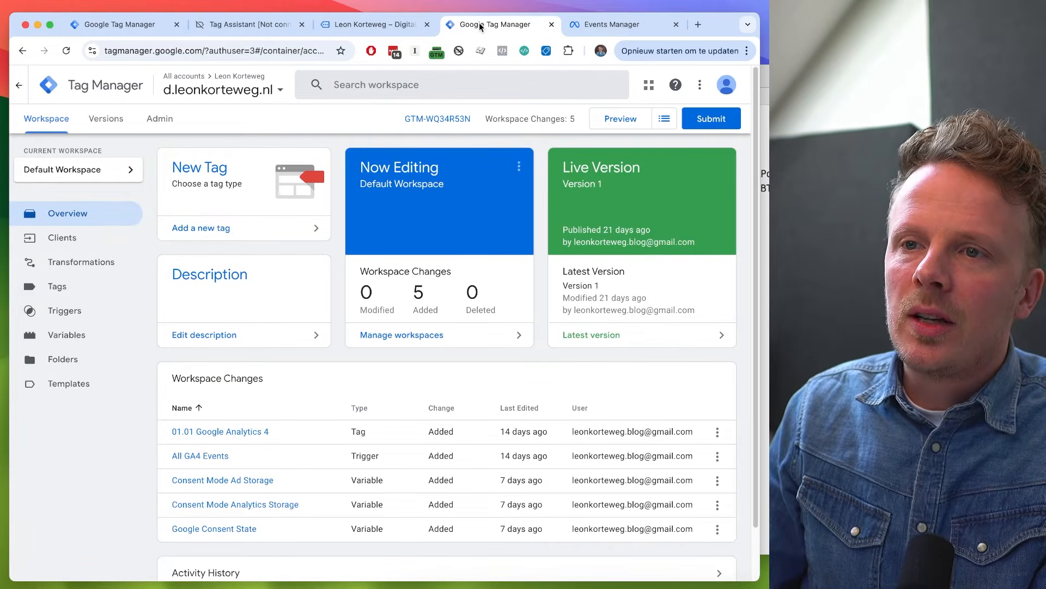
{"action": "left_click", "coordinate": [63, 289]}
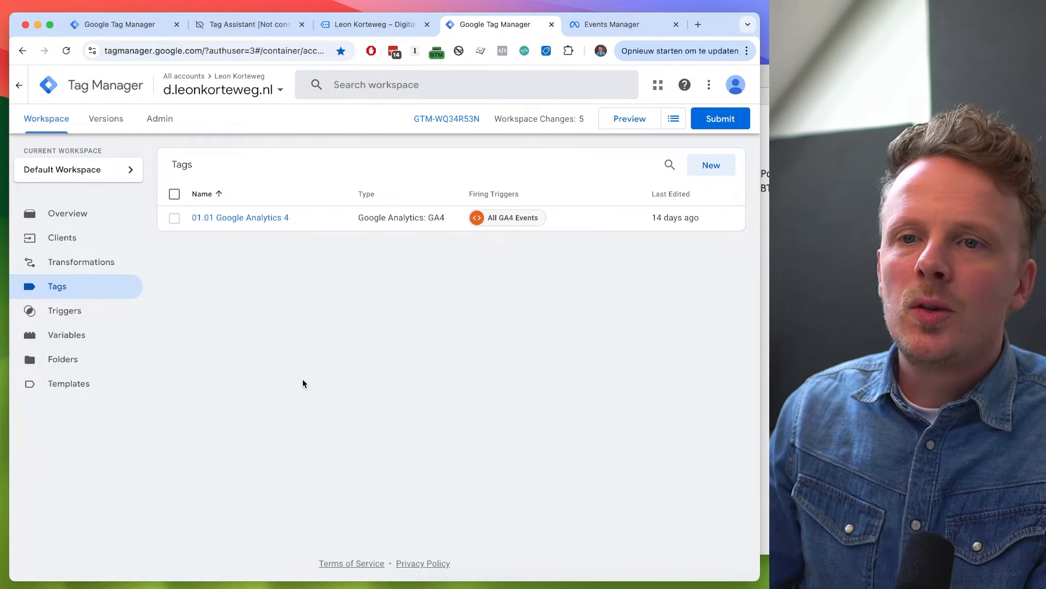
- Create a new tag in the server container and name it "02.01 Meta Ads - PageView"
{"action": "left_click", "coordinate": [722, 173]}
{"action": "left_click", "coordinate": [172, 86]}
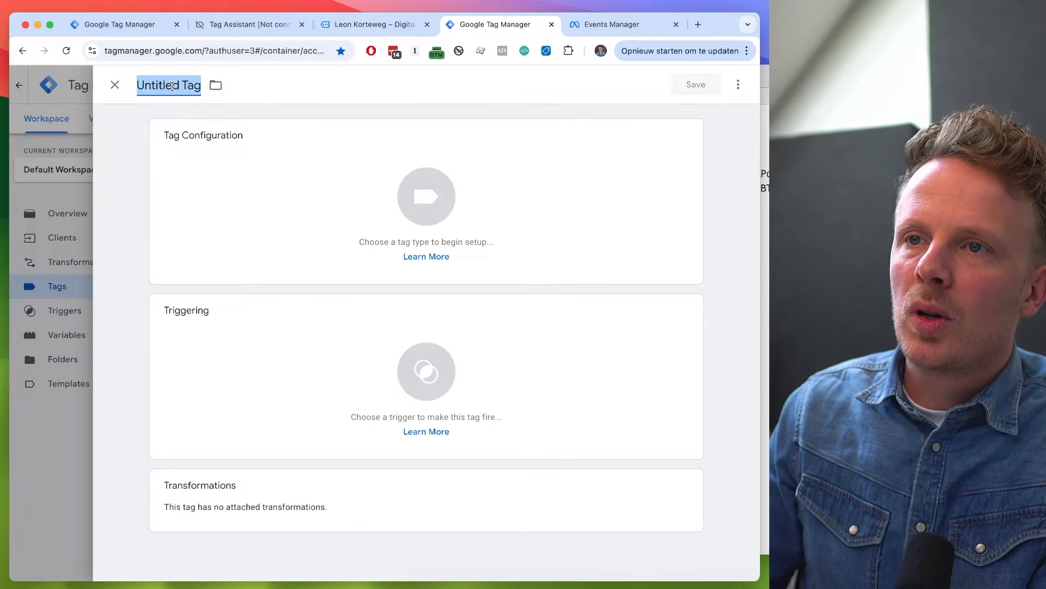
{"action": "type", "text": "02.01 Meta"}
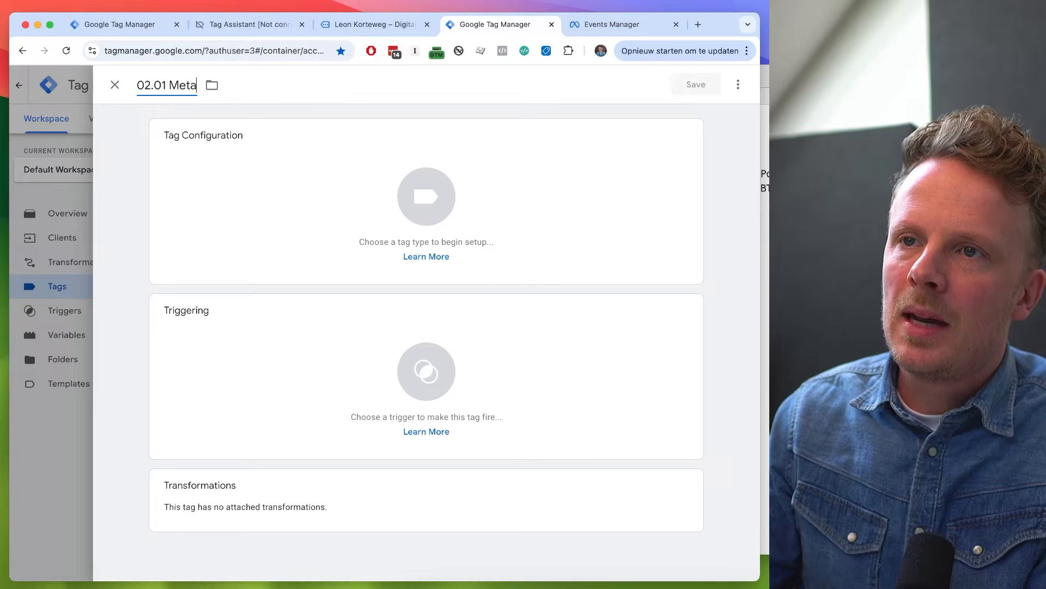
{"action": "type", "text": " Ads - PageView"}
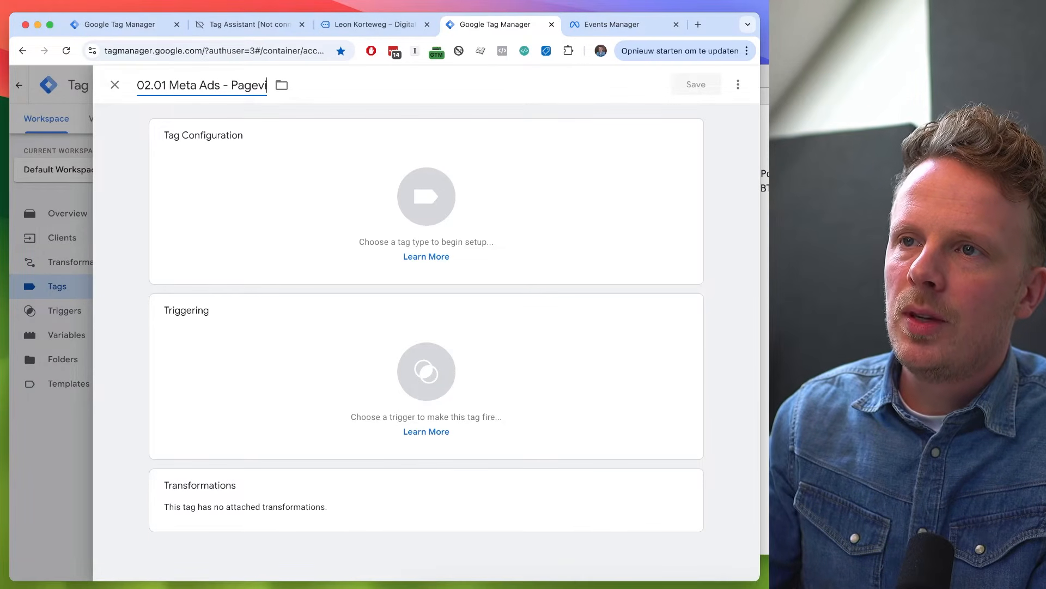
- Find stape-io's Facebook Conversion API template in the Community Template Gallery and add it to the workspace as the tag's type
{"action": "left_click", "coordinate": [264, 197]}
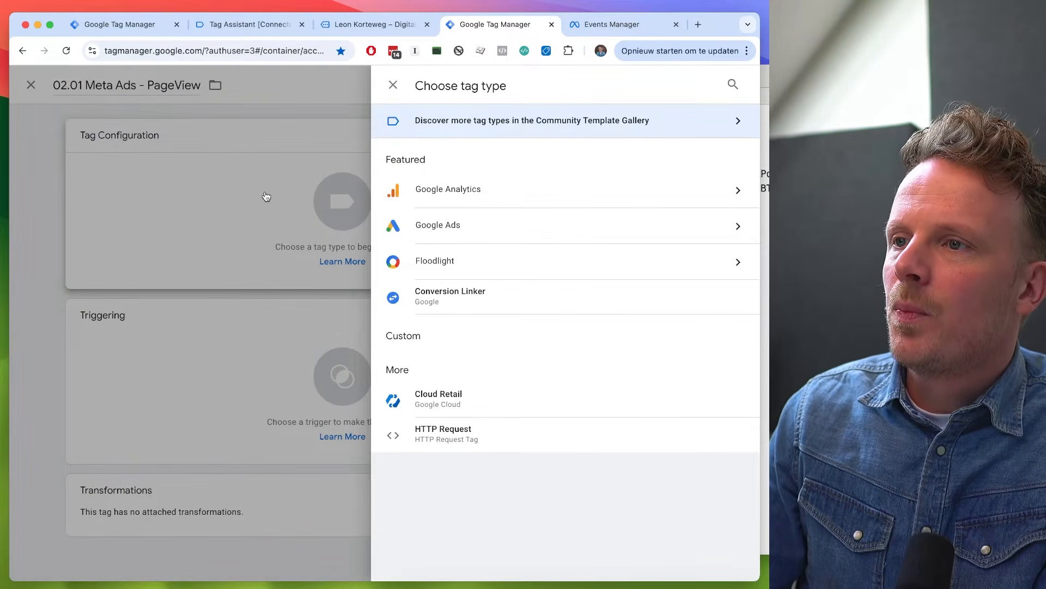
{"action": "left_click", "coordinate": [642, 125]}
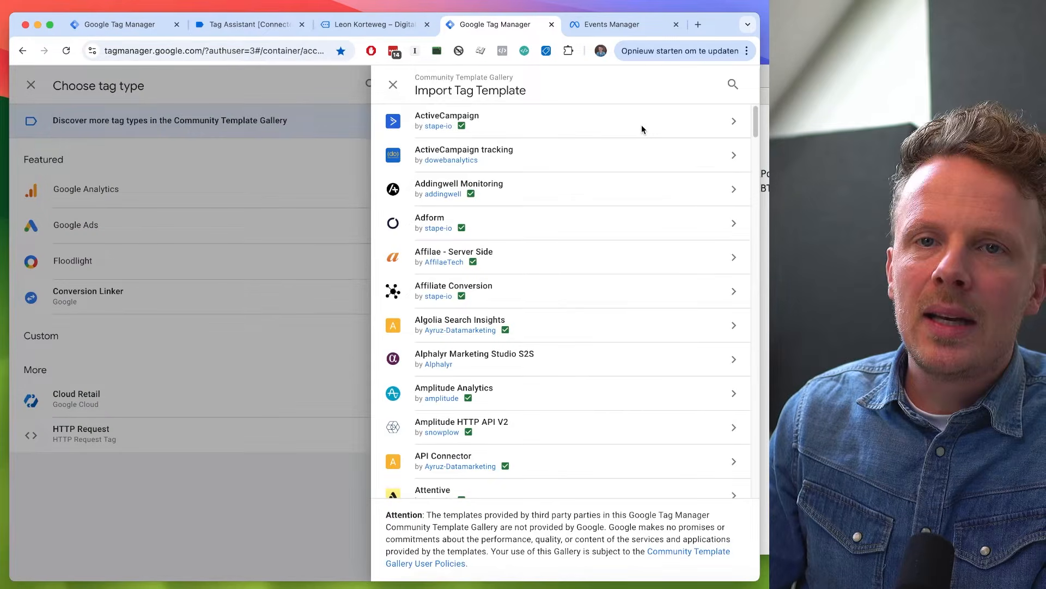
{"action": "left_click", "coordinate": [732, 85]}
{"action": "type", "text": "facebook"}
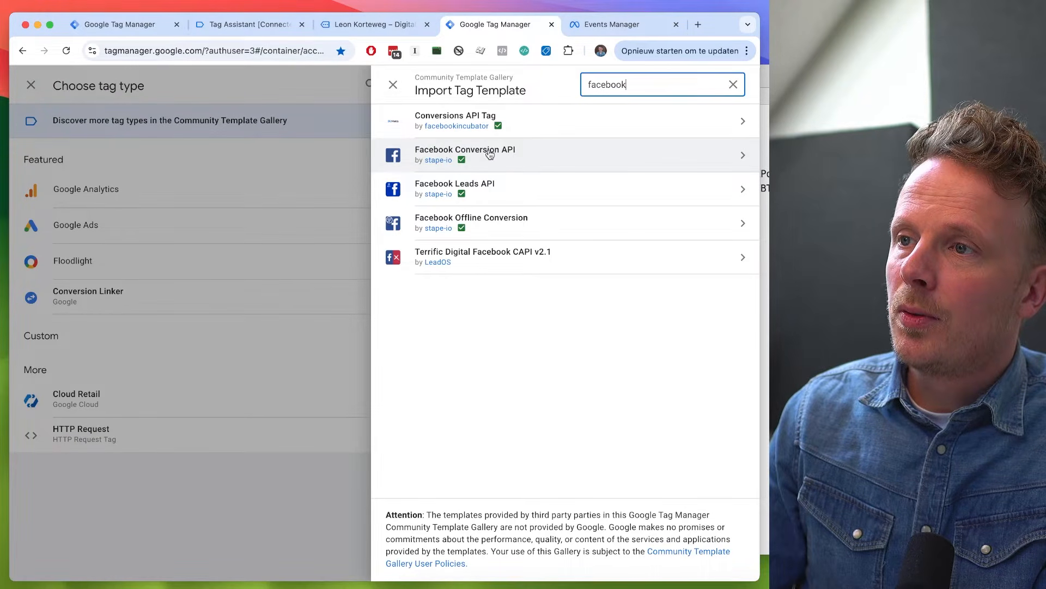
{"action": "left_click", "coordinate": [537, 158]}
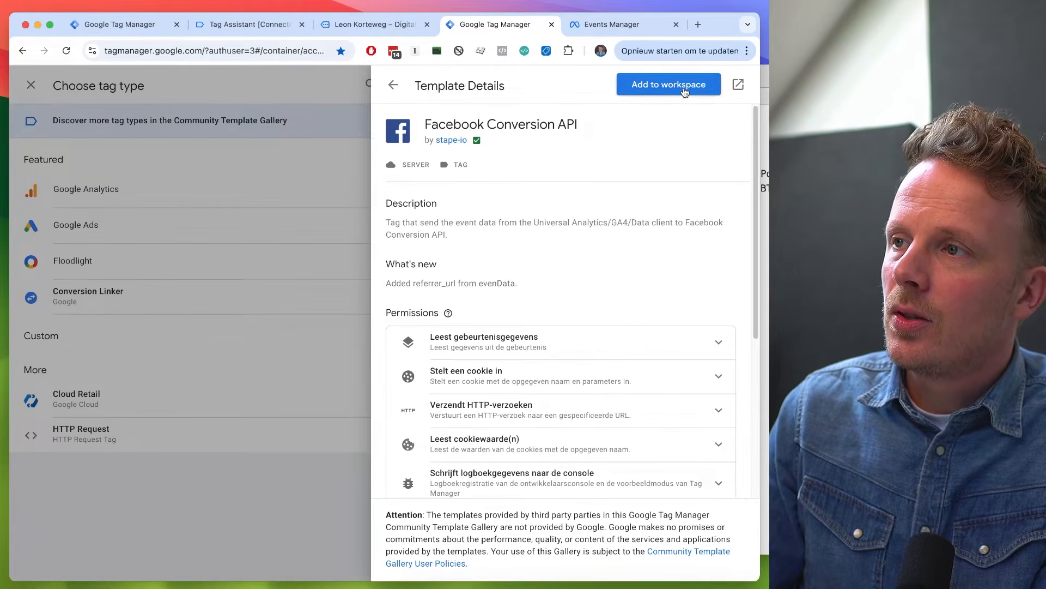
{"action": "left_click", "coordinate": [684, 90]}
{"action": "left_click", "coordinate": [546, 479]}
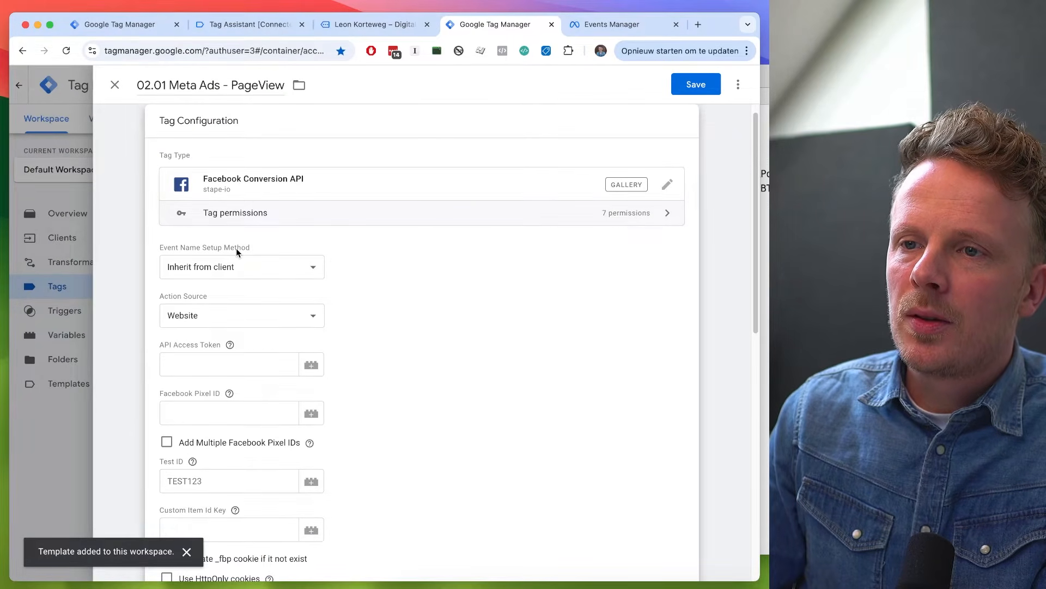
- Set the tag's event name setup method to Override with the standard event PageView
{"action": "left_click", "coordinate": [204, 272]}
{"action": "left_click", "coordinate": [203, 281]}
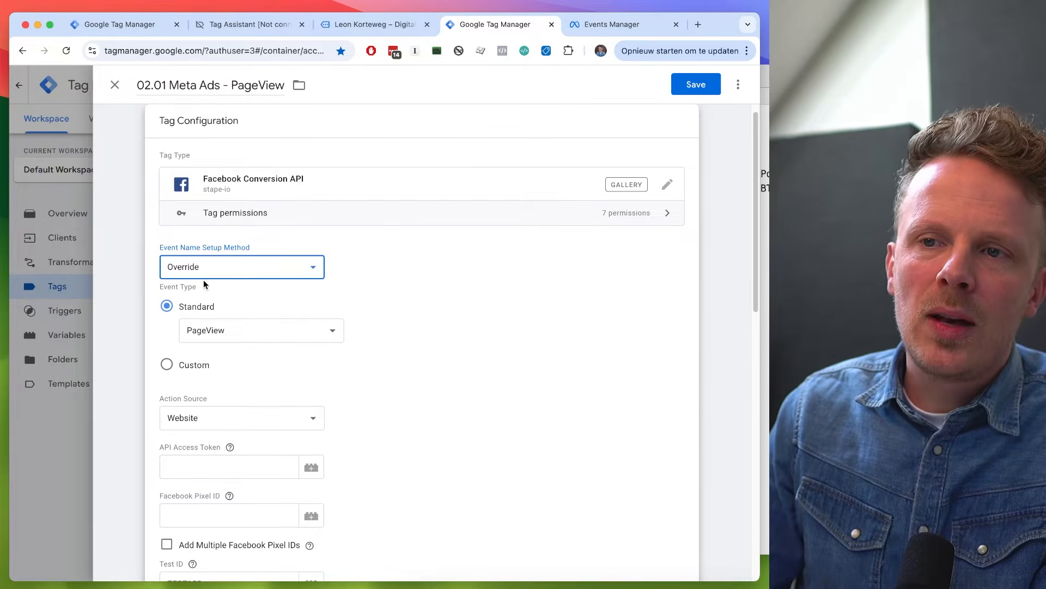
{"action": "left_click", "coordinate": [369, 294]}
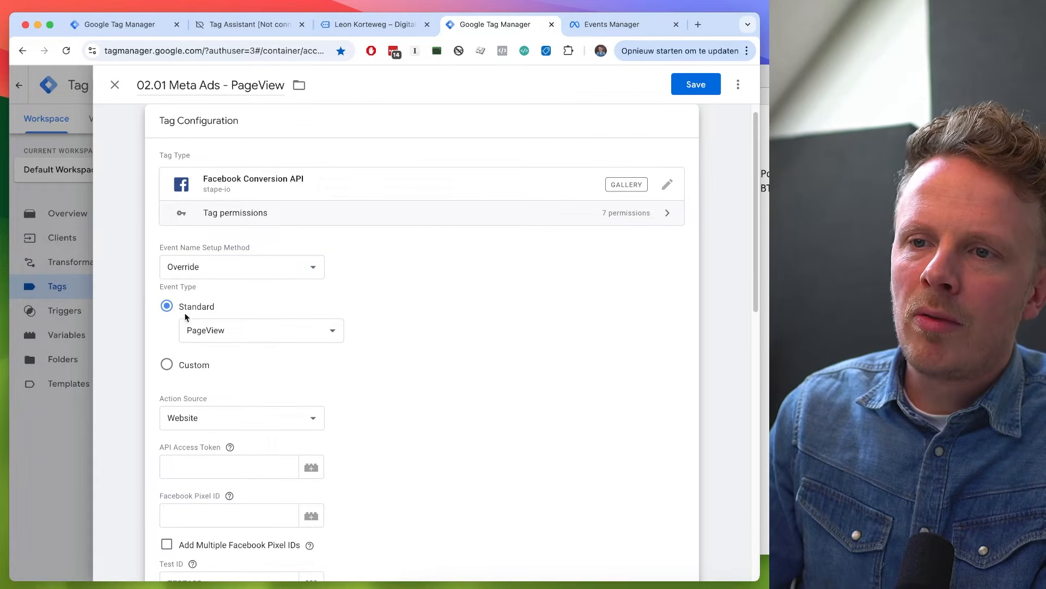
{"action": "left_click", "coordinate": [209, 336]}
{"action": "left_click", "coordinate": [381, 332]}
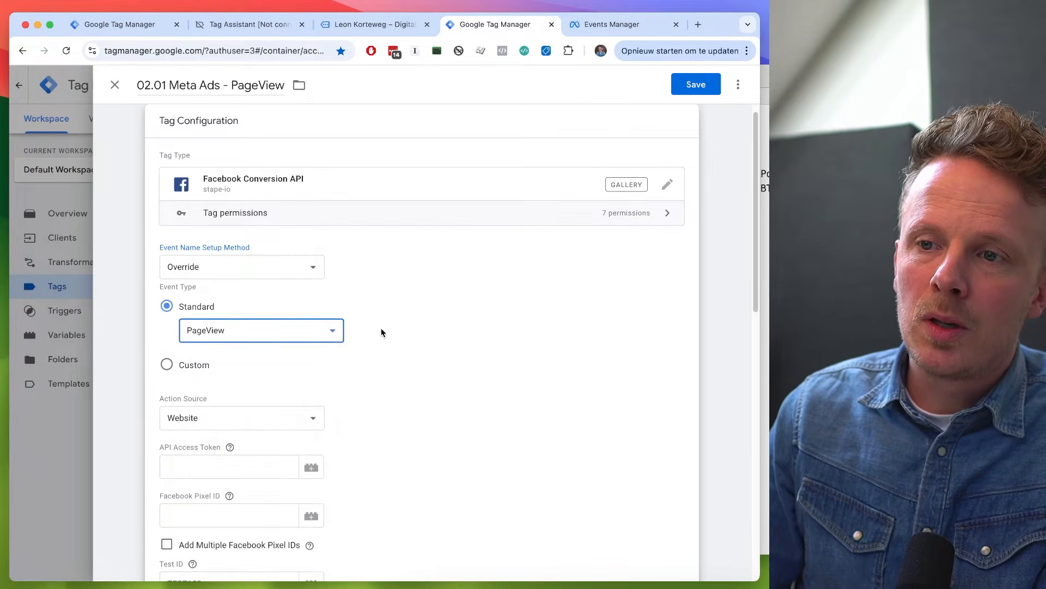
- Create a Constant variable named "Meta Ads Token" for the tag's API Access Token
{"action": "scroll", "coordinate": [176, 284], "scroll_direction": "down", "scroll_amount": 3}
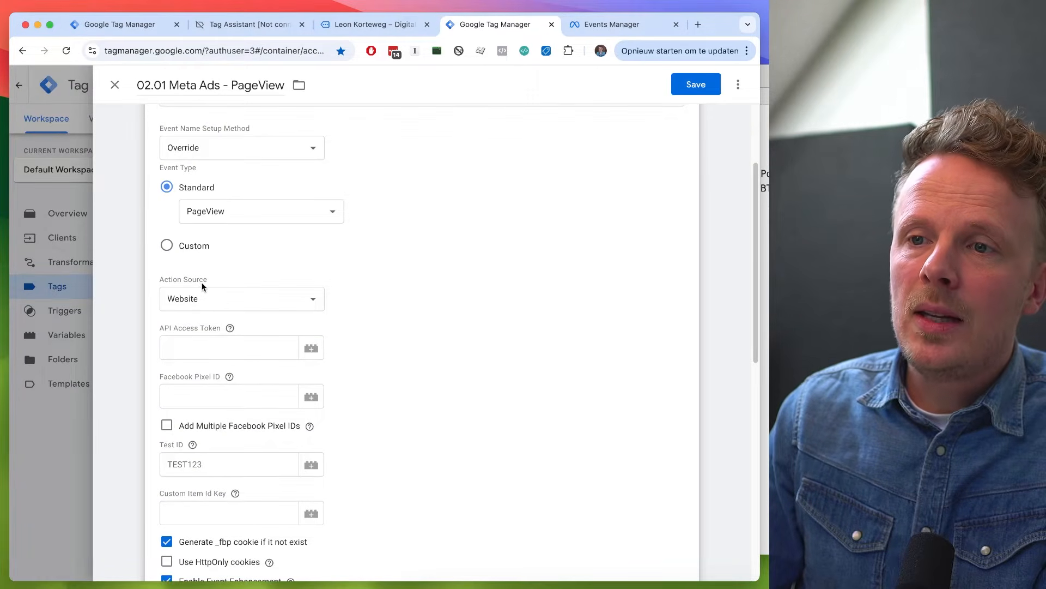
{"action": "left_click", "coordinate": [193, 351]}
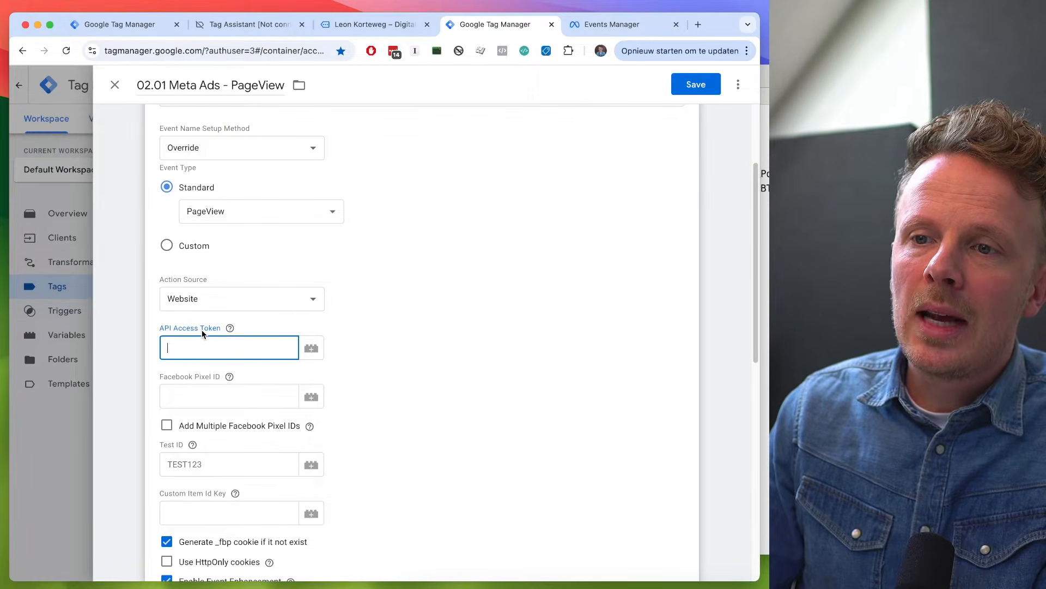
{"action": "left_click", "coordinate": [312, 349]}
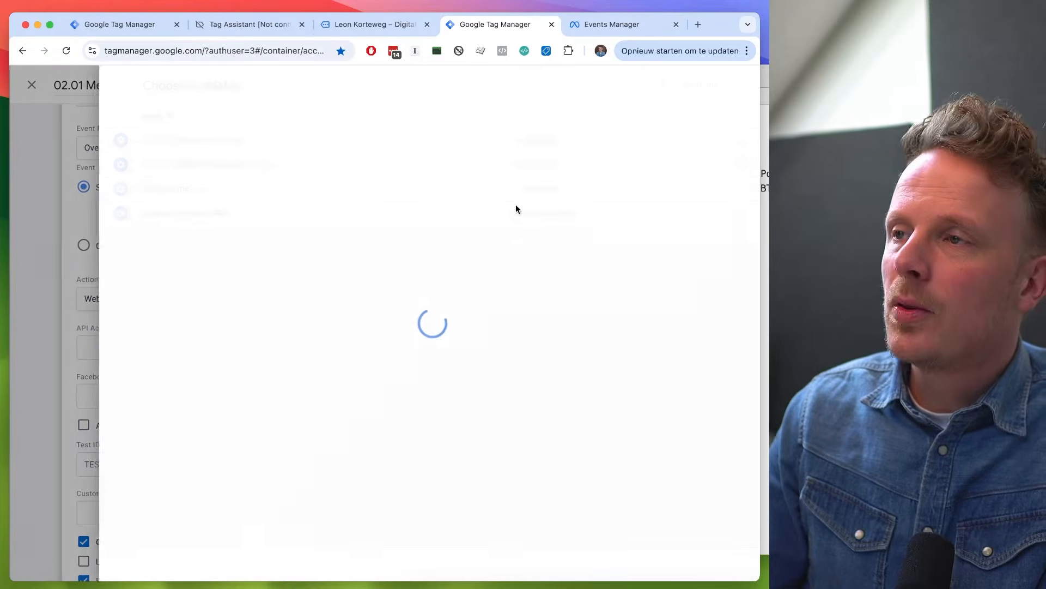
{"action": "left_click", "coordinate": [192, 86]}
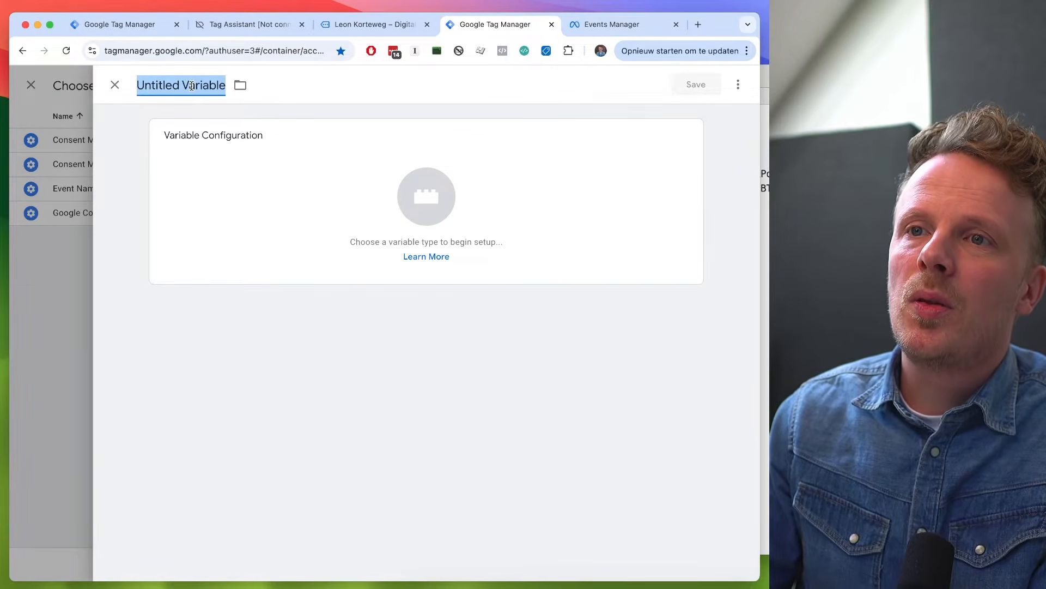
{"action": "type", "text": "Meta Ads Token"}
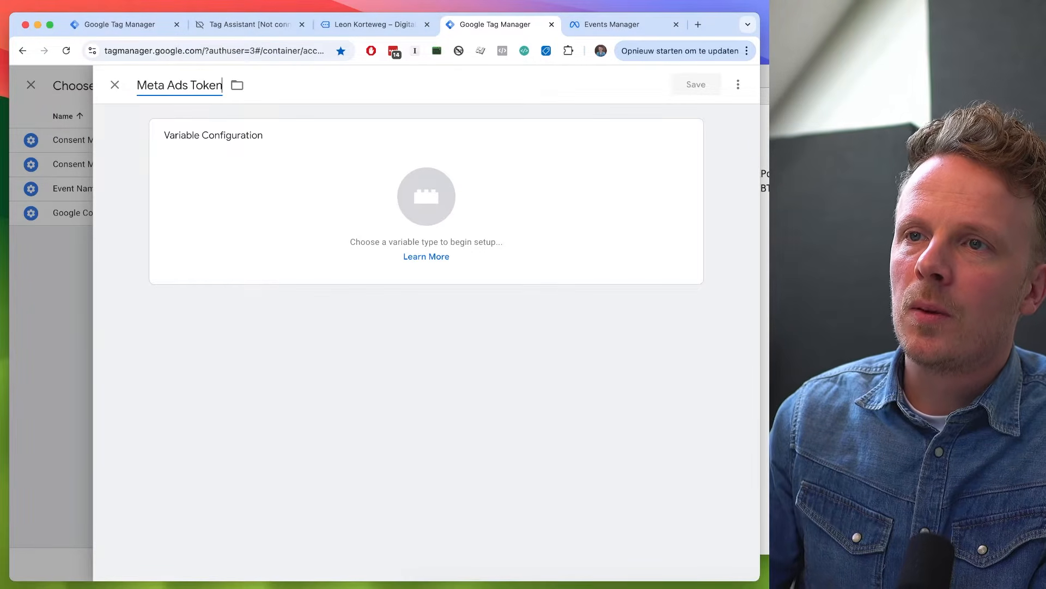
{"action": "left_click", "coordinate": [283, 194]}
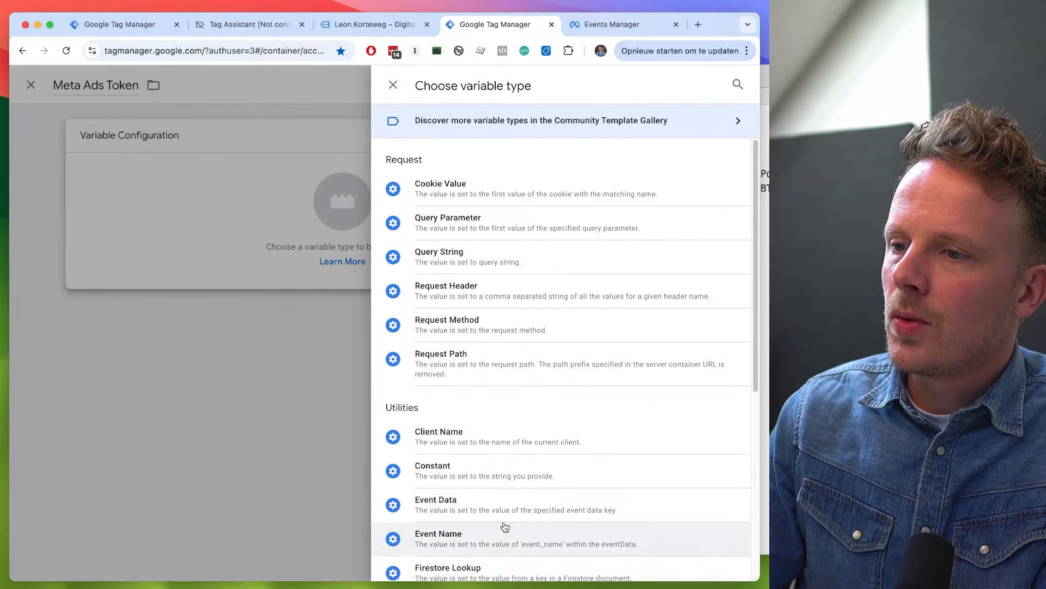
{"action": "left_click", "coordinate": [514, 464]}
- Copy the Meta Ads access token from the Nova notes into the Constant variable's value and save the variable
{"action": "key", "text": "super+Tab"}
{"action": "double_click", "coordinate": [599, 179]}
{"action": "key", "text": "super+c"}
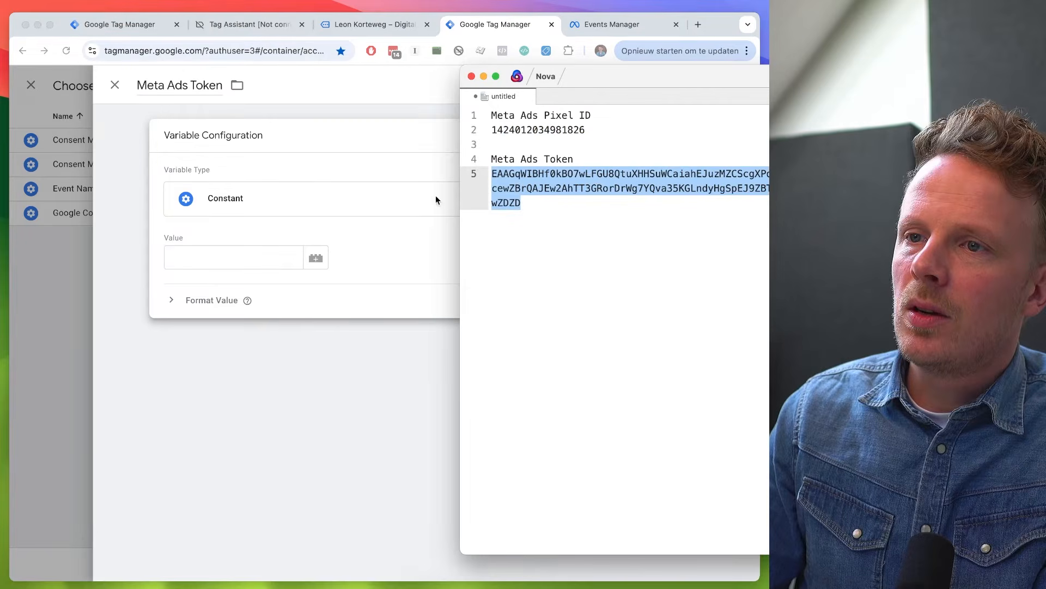
{"action": "key", "text": "super+Tab"}
{"action": "left_click", "coordinate": [240, 257]}
{"action": "key", "text": "super+v"}
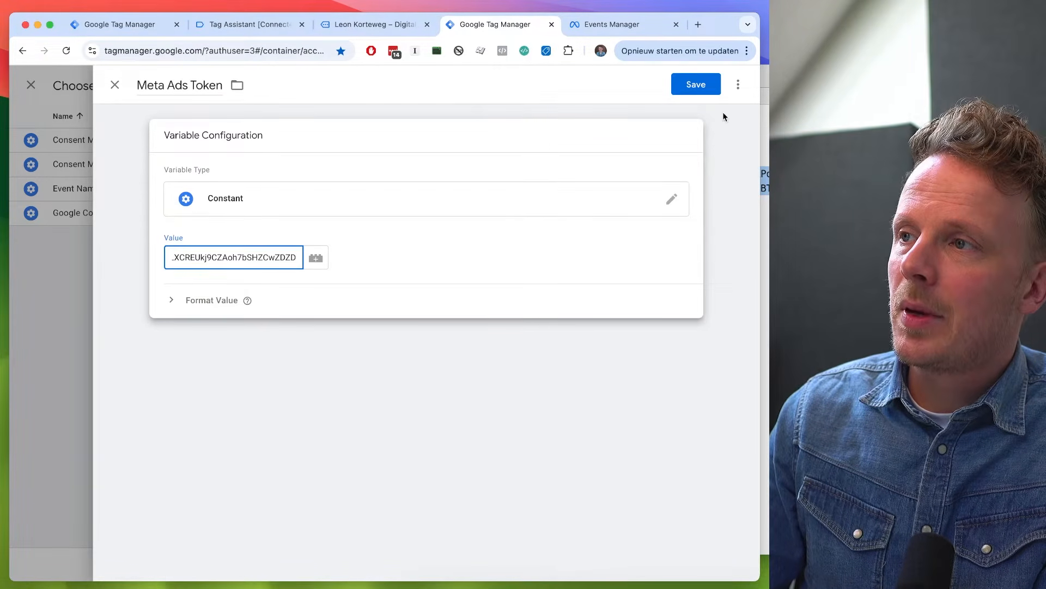
{"action": "left_click", "coordinate": [702, 92]}
- Look at the Meta Ads tags in the web container's tag list and return to the server container's PageView tag
{"action": "left_click", "coordinate": [216, 403]}
{"action": "left_click", "coordinate": [124, 27]}
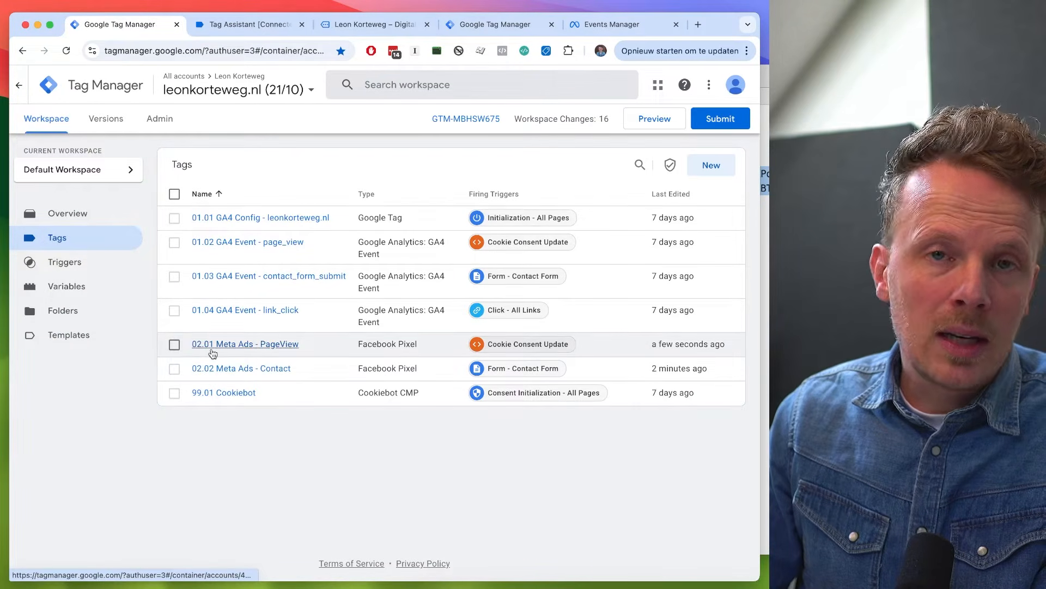
{"action": "left_click", "coordinate": [505, 26]}
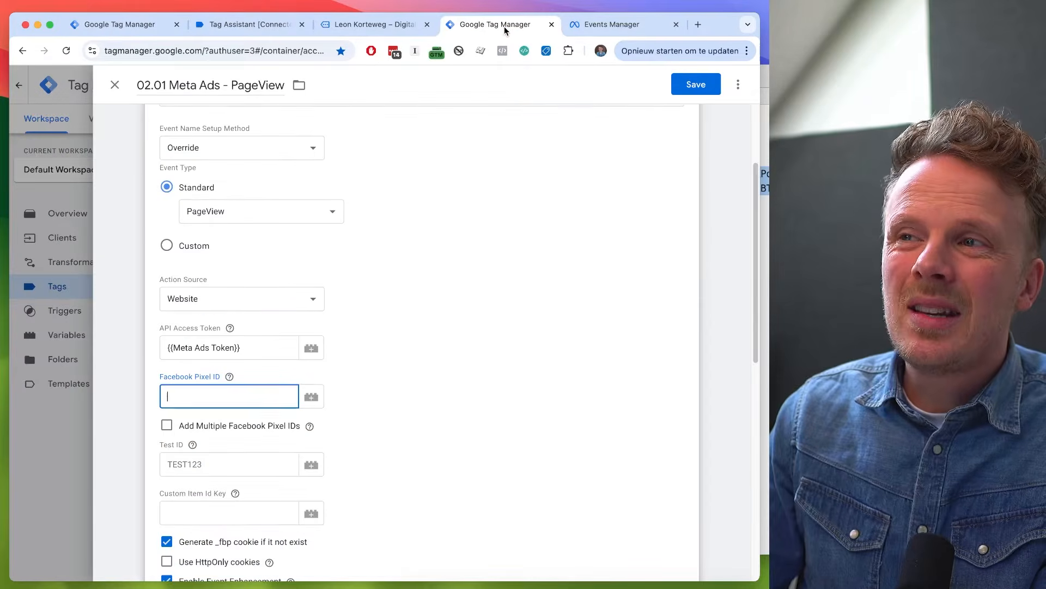
- Add a new variable named "Meta Ads Pixel ID" for the tag's Facebook Pixel ID
{"action": "left_click", "coordinate": [310, 399]}
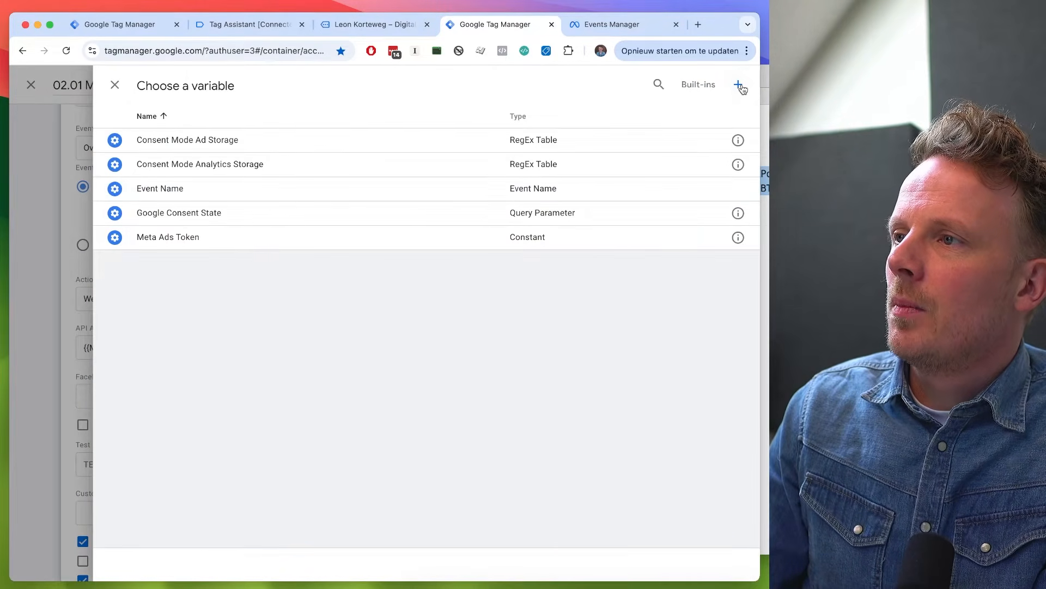
{"action": "left_click", "coordinate": [738, 84]}
{"action": "left_click", "coordinate": [165, 83]}
{"action": "type", "text": "Meta Ads Pixel ID"}
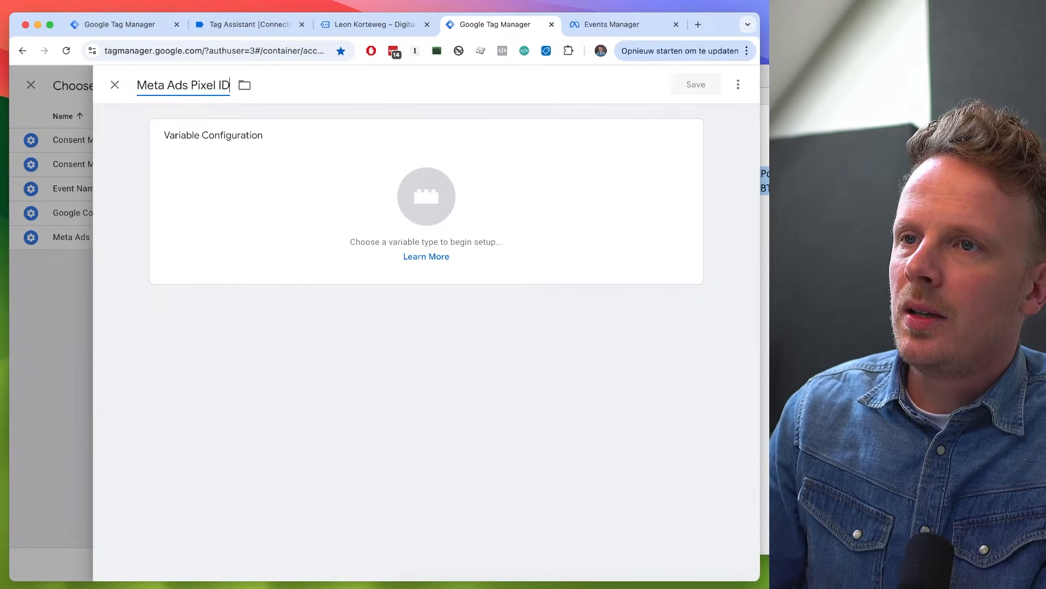
- Make the variable a Constant holding the pixel ID copied from the Nova notes, and save it
{"action": "left_click", "coordinate": [765, 214]}
{"action": "double_click", "coordinate": [513, 129]}
{"action": "left_click", "coordinate": [283, 213]}
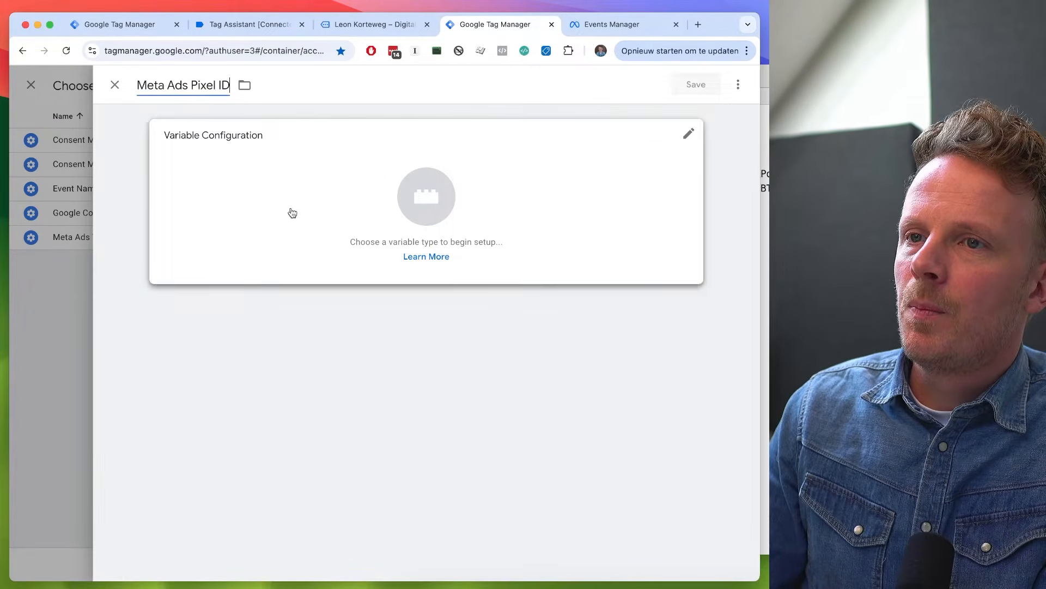
{"action": "left_click", "coordinate": [283, 213]}
{"action": "left_click", "coordinate": [509, 474]}
{"action": "left_click", "coordinate": [262, 257]}
{"action": "key", "text": "super+v"}
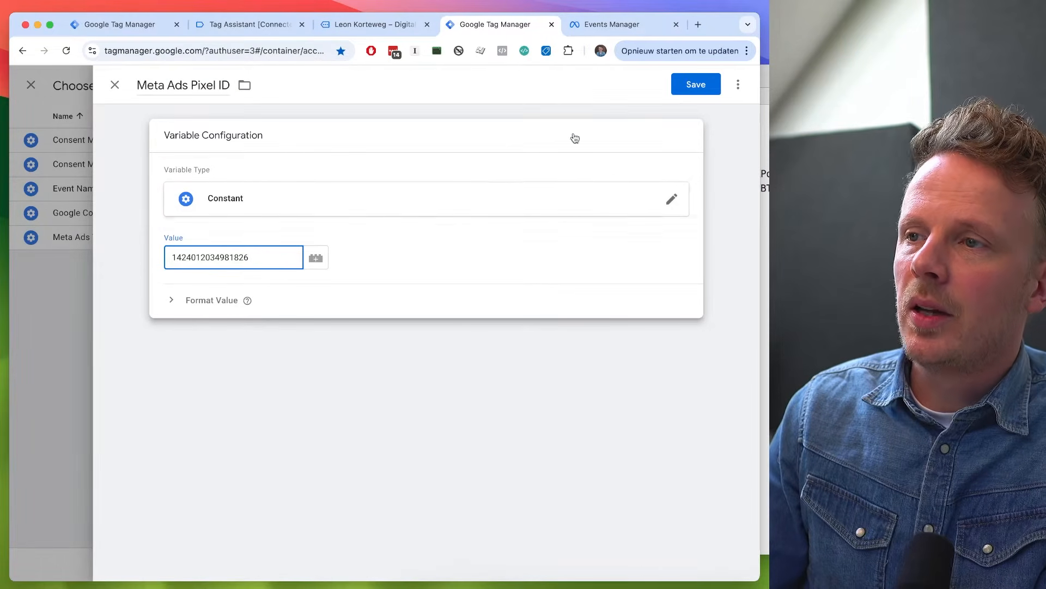
{"action": "left_click", "coordinate": [689, 87]}
- Add a new firing trigger to the PageView tag and name it "All Pages - With Consent"
{"action": "scroll", "coordinate": [533, 343], "scroll_direction": "down", "scroll_amount": 8}
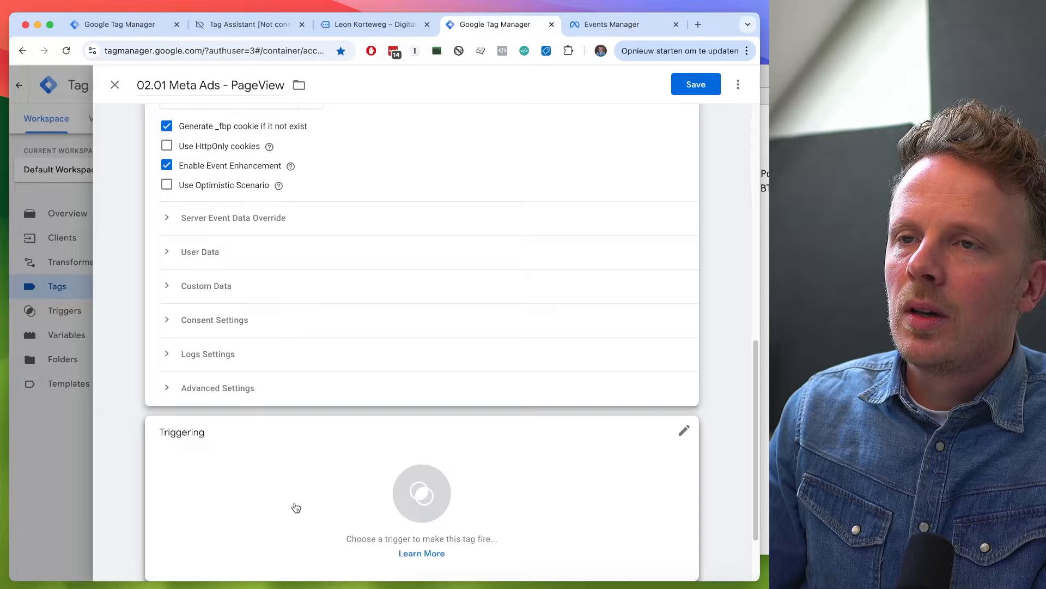
{"action": "left_click", "coordinate": [296, 507]}
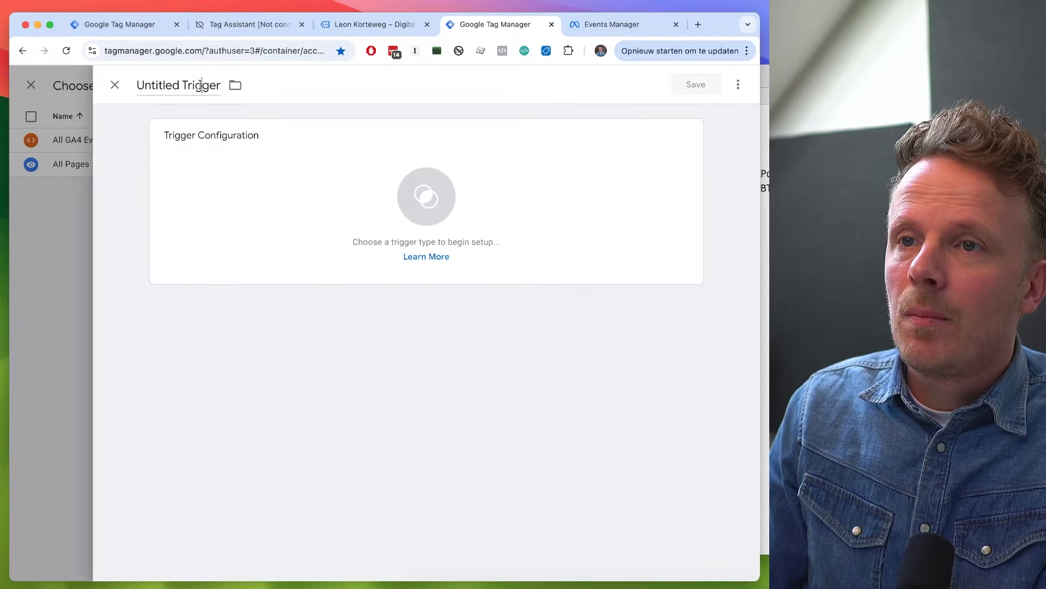
{"action": "left_click", "coordinate": [201, 86]}
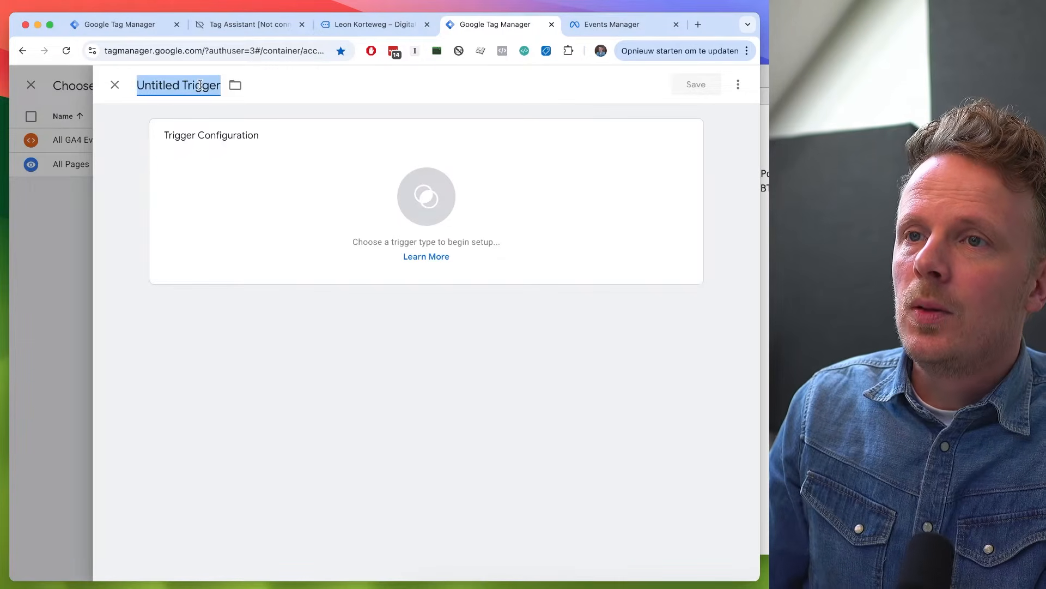
{"action": "type", "text": "All Pages - With Consent"}
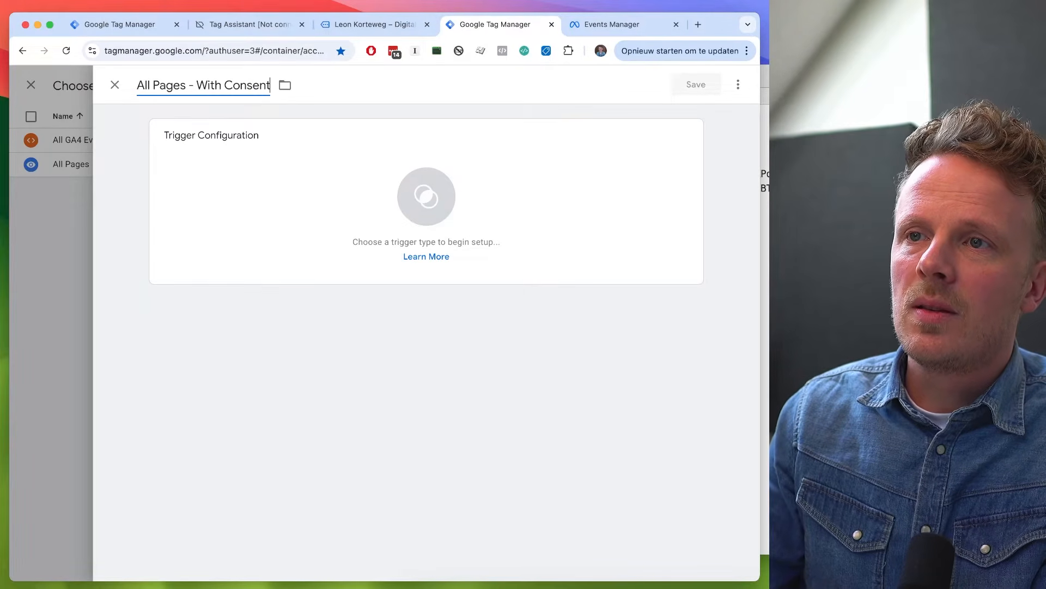
- Set the trigger to Page View on some page views where Consent Mode Ad Storage contains "granted", then save trigger and tag
{"action": "left_click", "coordinate": [216, 165]}
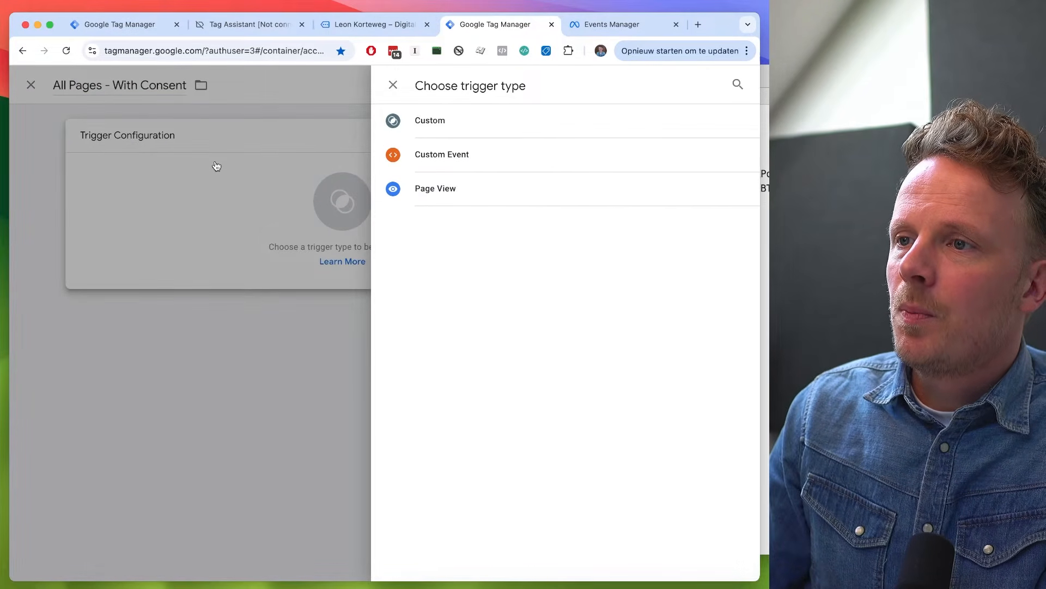
{"action": "left_click", "coordinate": [484, 203]}
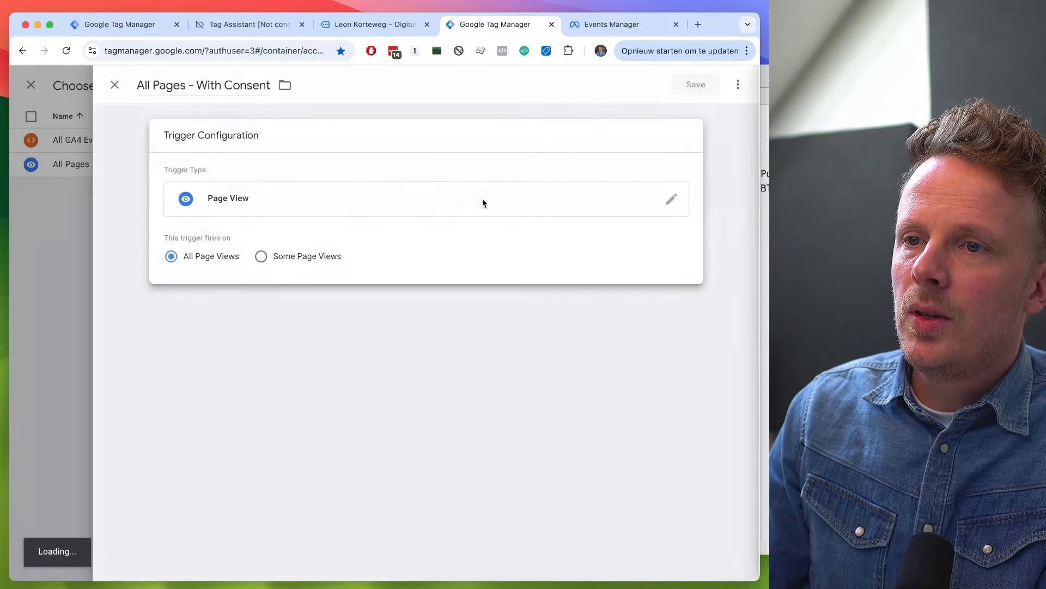
{"action": "left_click", "coordinate": [278, 258]}
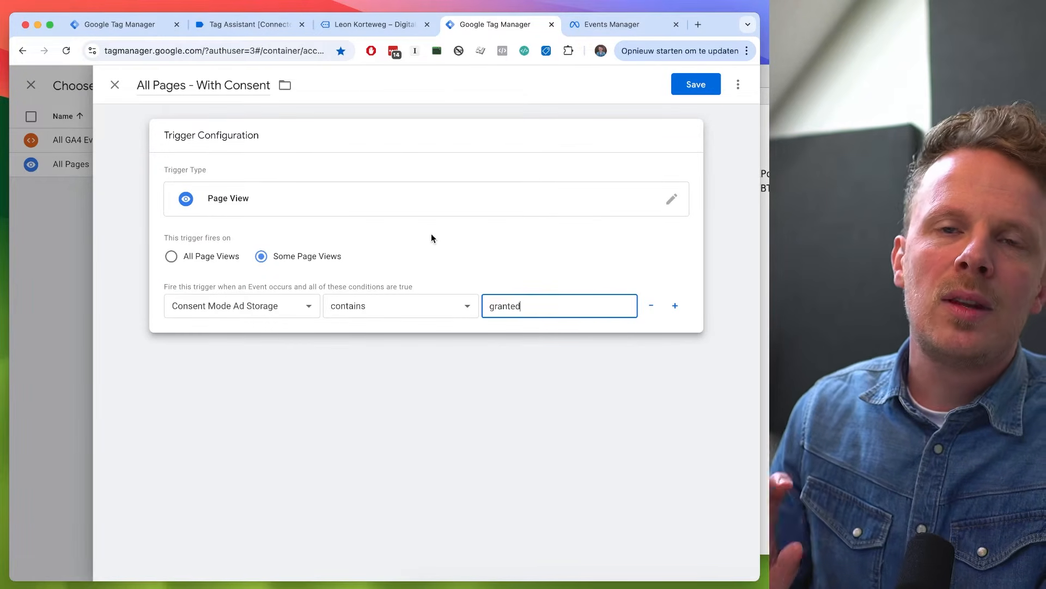
{"action": "left_click", "coordinate": [696, 91]}
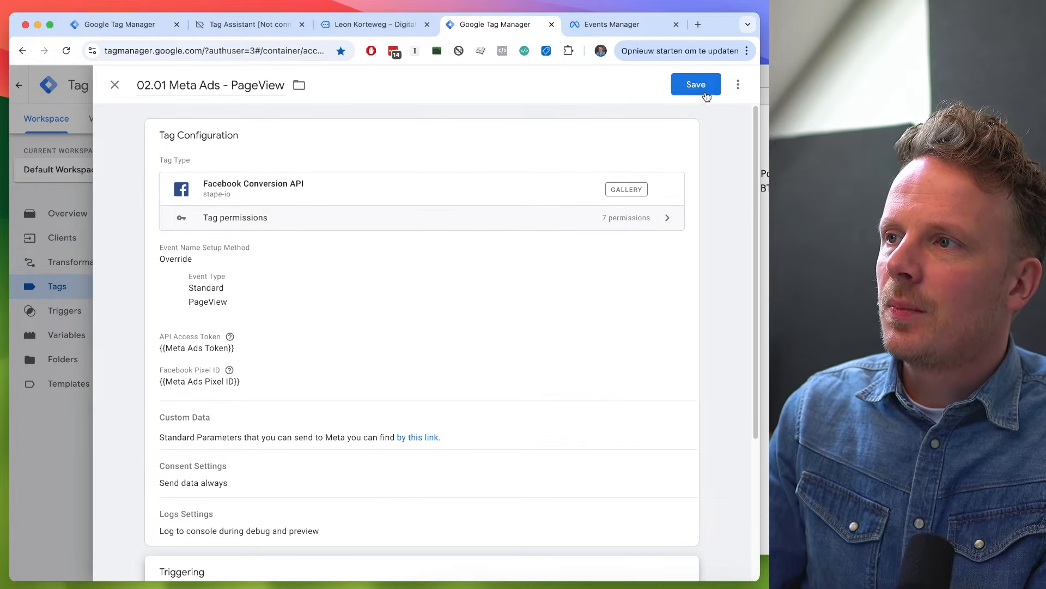
{"action": "left_click", "coordinate": [706, 90]}
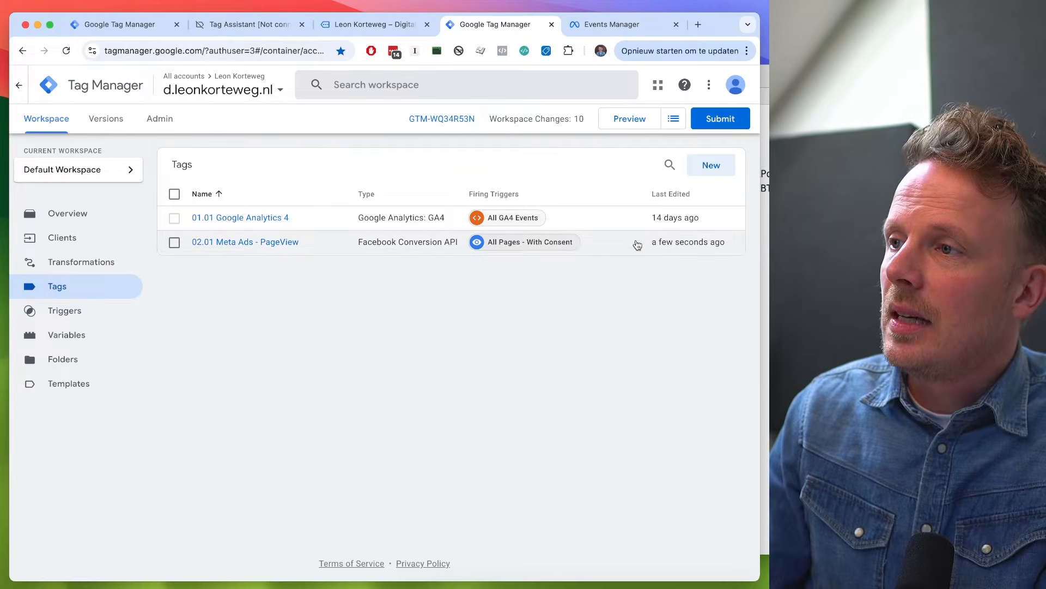
- Create a new tag in the server container named "02.02 Meta Ads - Contact"
{"action": "left_click", "coordinate": [711, 165]}
{"action": "left_click", "coordinate": [163, 85]}
{"action": "type", "text": "02.02 "}
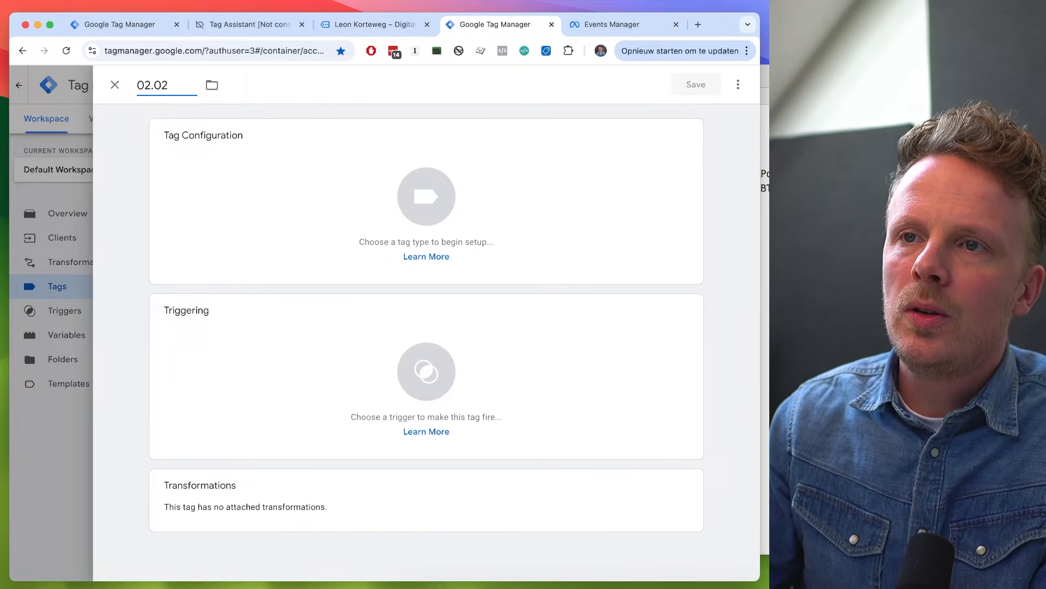
{"action": "type", "text": "Meta Ads - Contact"}
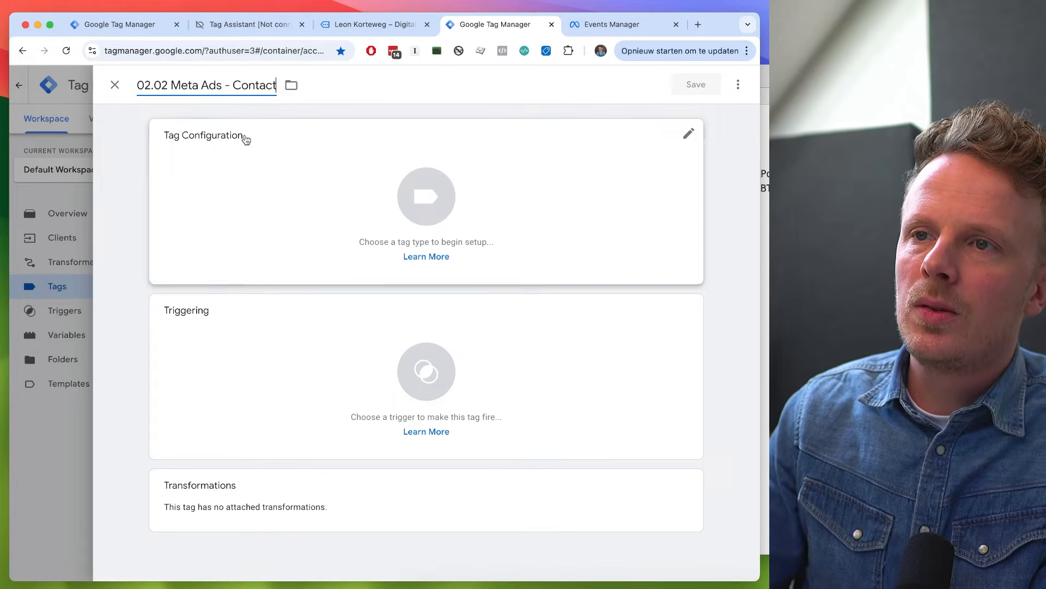
- Make the tag a Facebook Conversion API tag that overrides the event name with the standard Contact event
{"action": "left_click", "coordinate": [275, 168]}
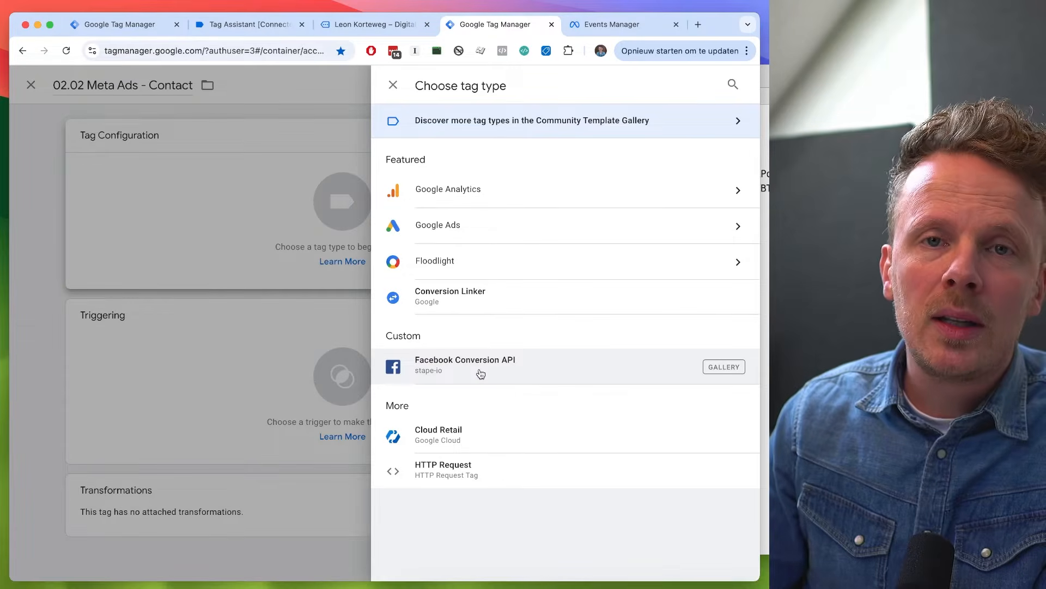
{"action": "left_click", "coordinate": [481, 373]}
{"action": "left_click", "coordinate": [279, 273]}
{"action": "left_click", "coordinate": [266, 281]}
{"action": "left_click", "coordinate": [254, 328]}
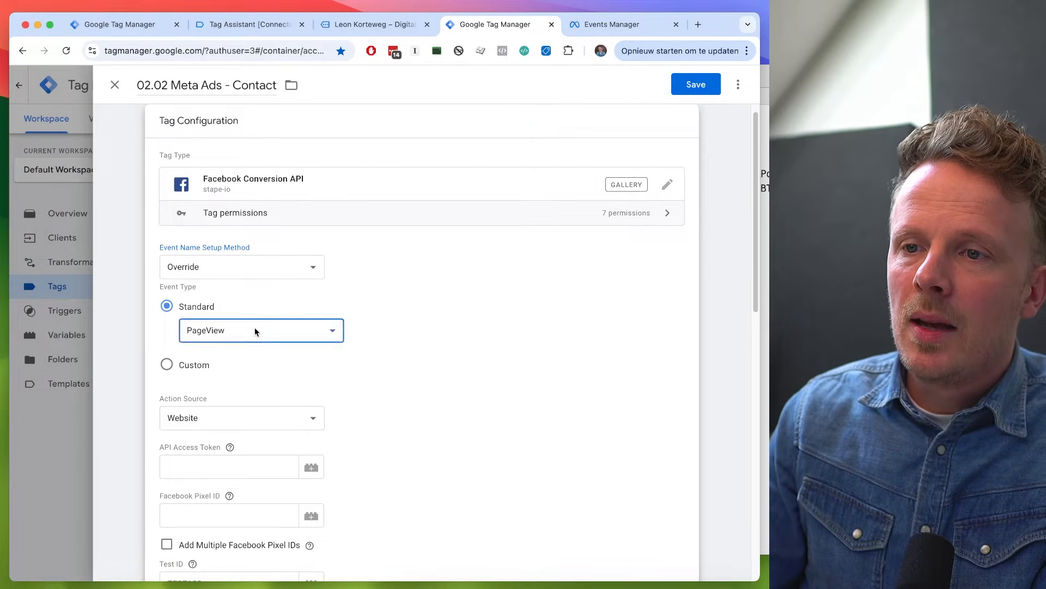
{"action": "left_click", "coordinate": [240, 401]}
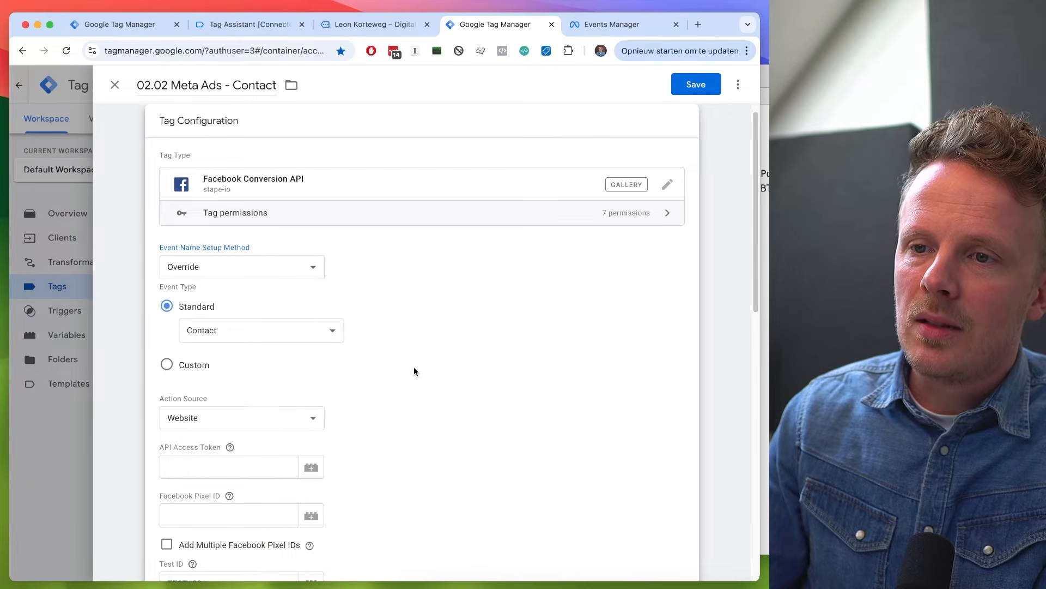
- Assign the Meta Ads Token variable as the API access token and Meta Ads Pixel ID as the Facebook Pixel ID
{"action": "scroll", "coordinate": [414, 371], "scroll_direction": "down", "scroll_amount": 2}
{"action": "left_click", "coordinate": [254, 412]}
{"action": "left_click", "coordinate": [311, 414]}
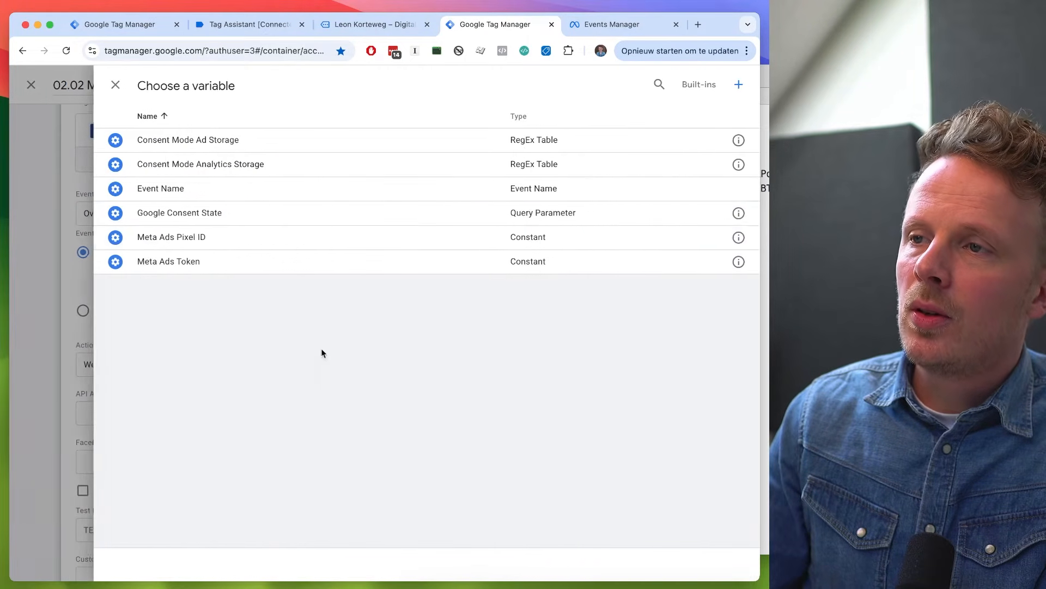
{"action": "left_click", "coordinate": [315, 266]}
{"action": "scroll", "coordinate": [418, 346], "scroll_direction": "down", "scroll_amount": 4}
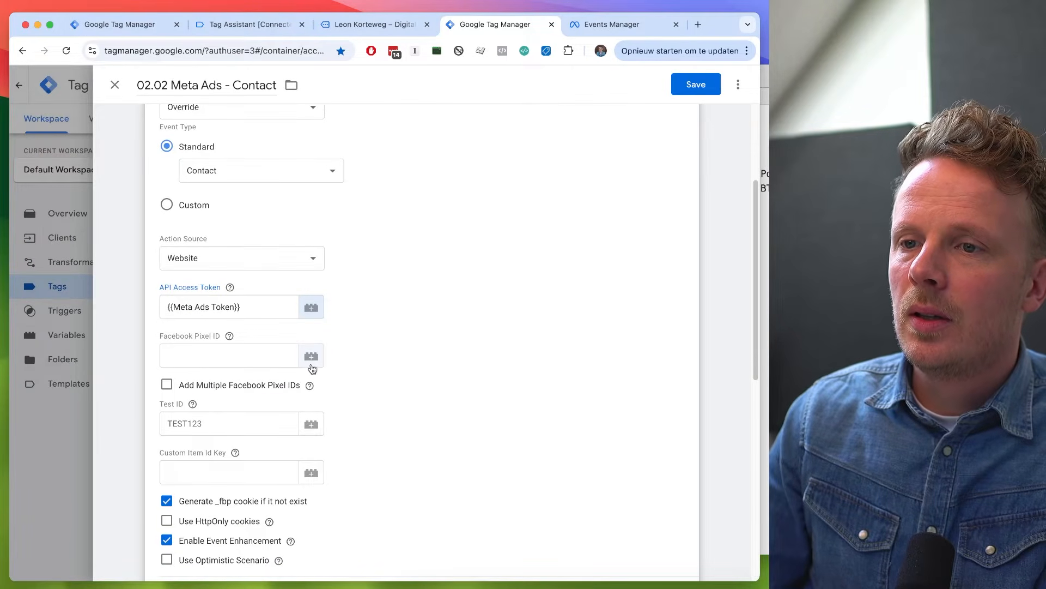
{"action": "left_click", "coordinate": [312, 357]}
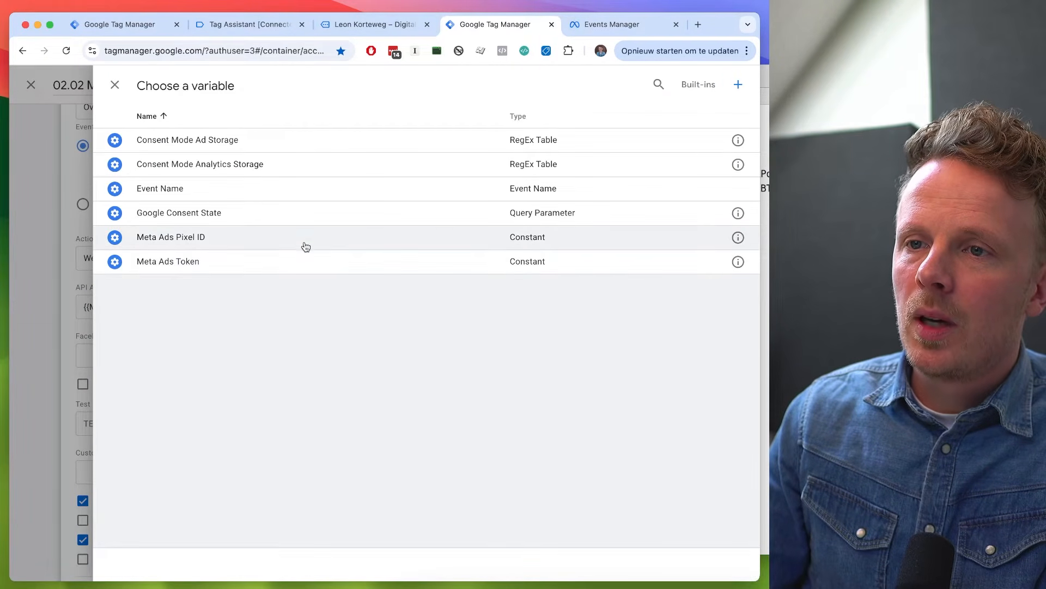
{"action": "left_click", "coordinate": [302, 239]}
{"action": "scroll", "coordinate": [429, 274], "scroll_direction": "down", "scroll_amount": 3}
{"action": "scroll", "coordinate": [429, 275], "scroll_direction": "down", "scroll_amount": 10}
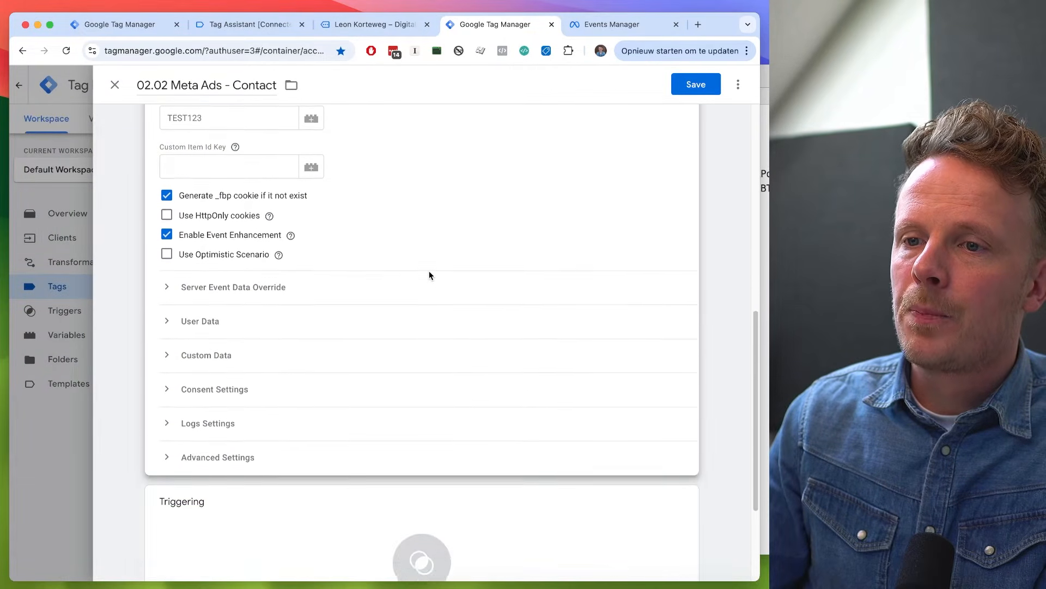
- Review the available triggers and the web container's tags, then save the Contact tag without a firing trigger
{"action": "left_click", "coordinate": [284, 382]}
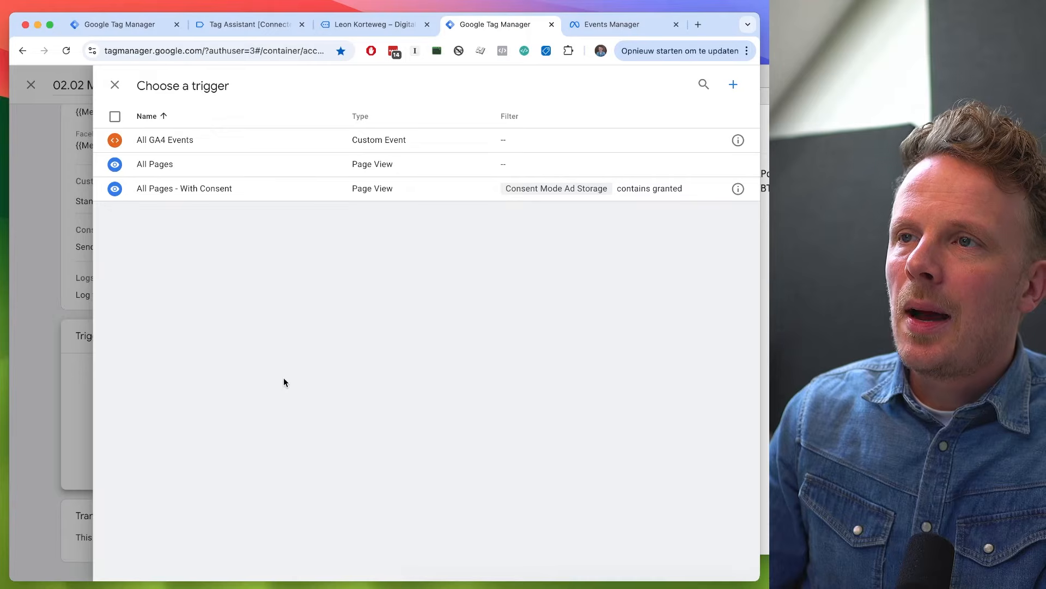
{"action": "left_click", "coordinate": [130, 30]}
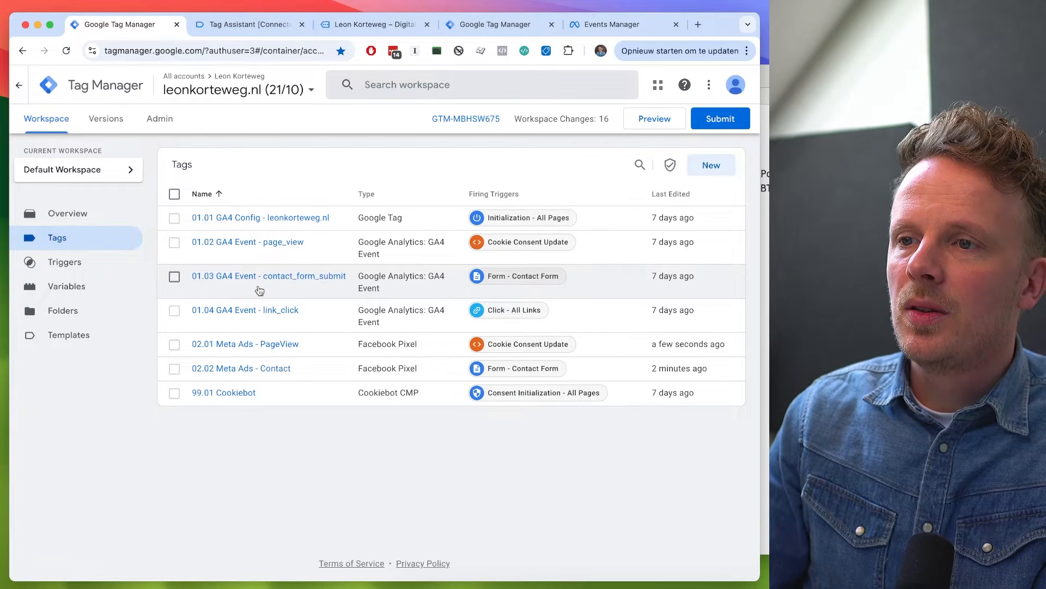
{"action": "left_click", "coordinate": [485, 25]}
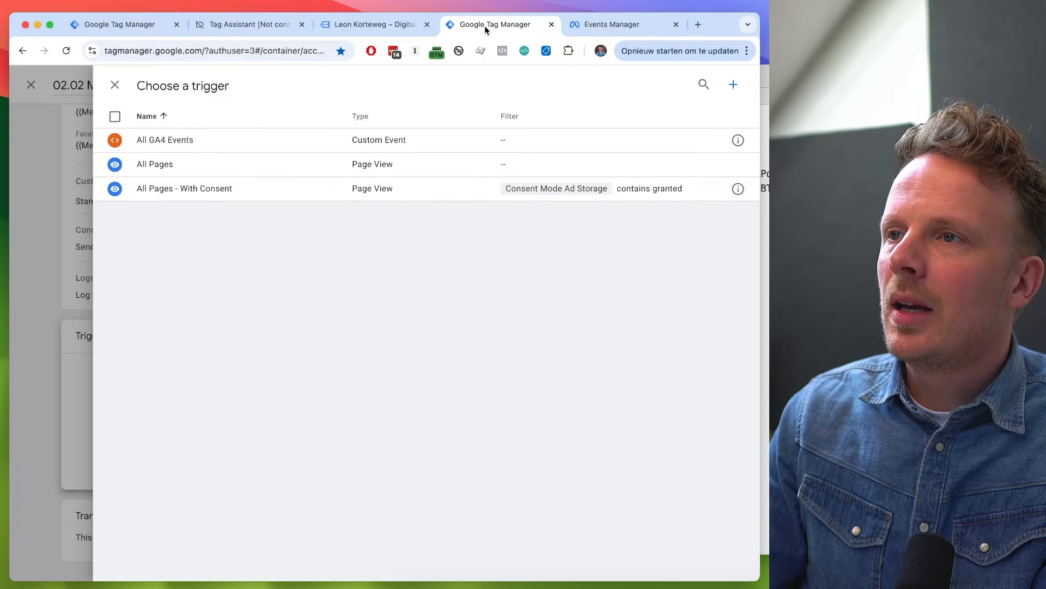
{"action": "left_click", "coordinate": [115, 84]}
{"action": "left_click", "coordinate": [696, 84]}
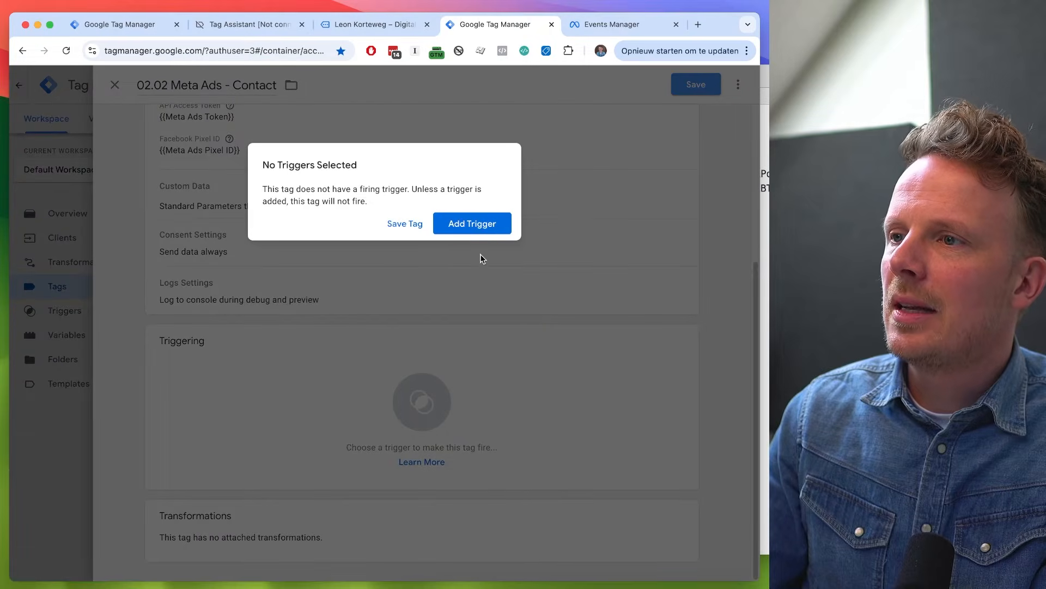
{"action": "left_click", "coordinate": [413, 224]}
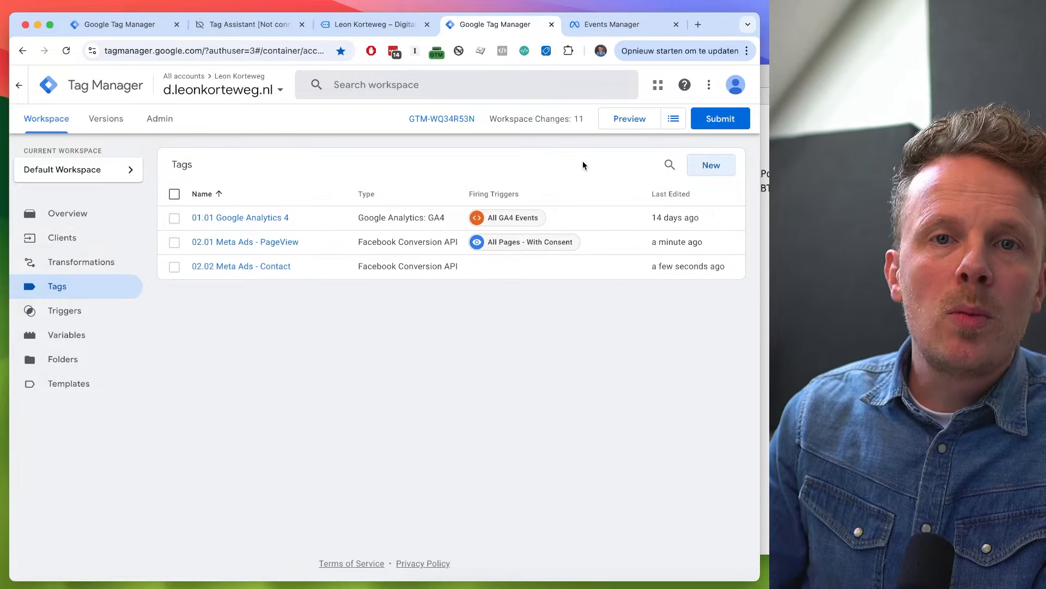
- Start preview mode for the server container and go to the contact form on the website being debugged
{"action": "left_click", "coordinate": [630, 118]}
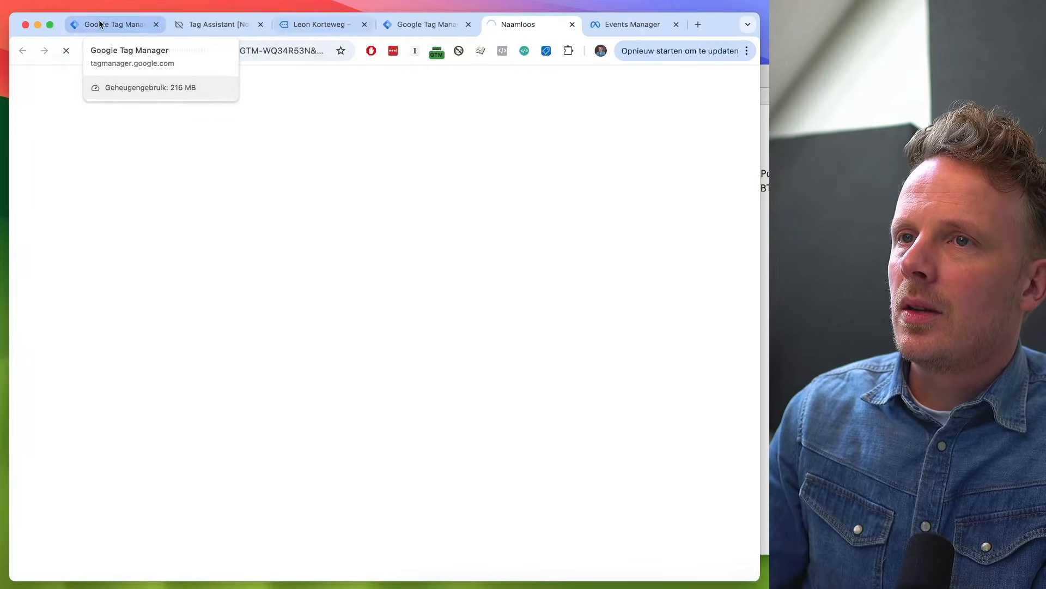
{"action": "left_click", "coordinate": [88, 25]}
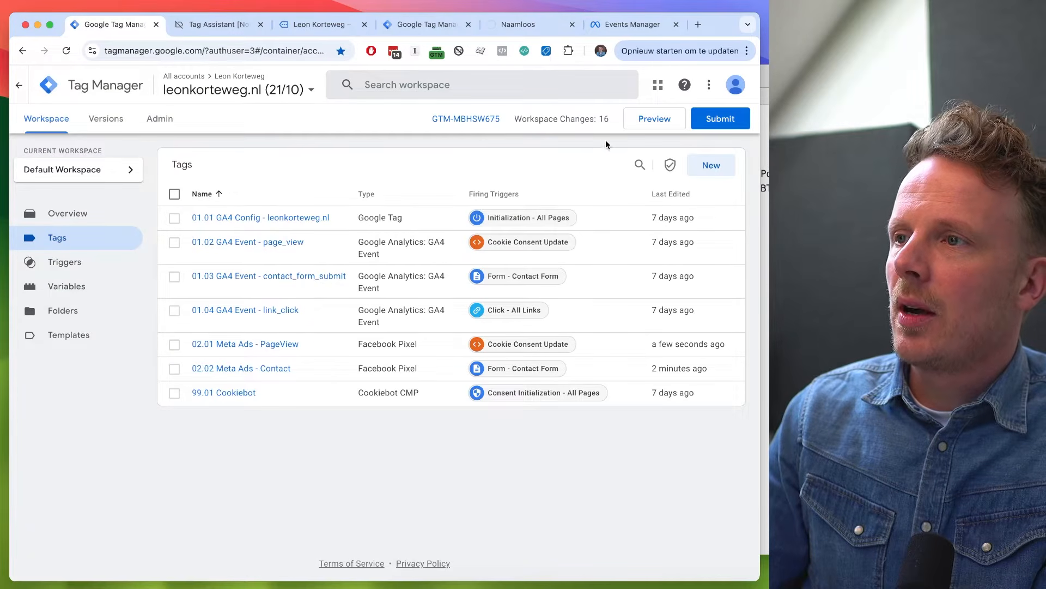
{"action": "left_click", "coordinate": [301, 28]}
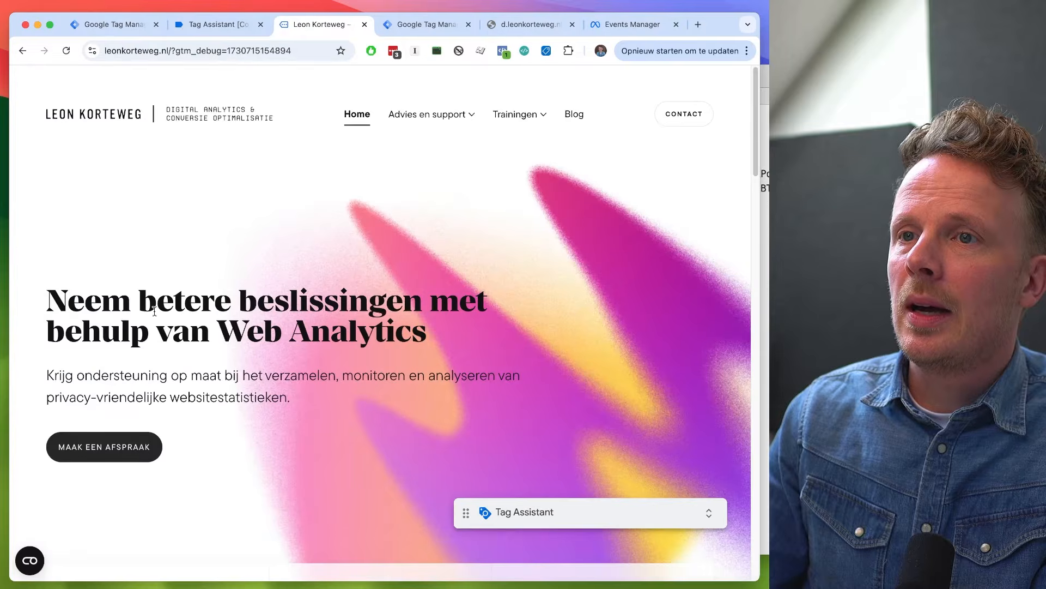
{"action": "left_click", "coordinate": [693, 121]}
{"action": "scroll", "coordinate": [338, 281], "scroll_direction": "down", "scroll_amount": 2}
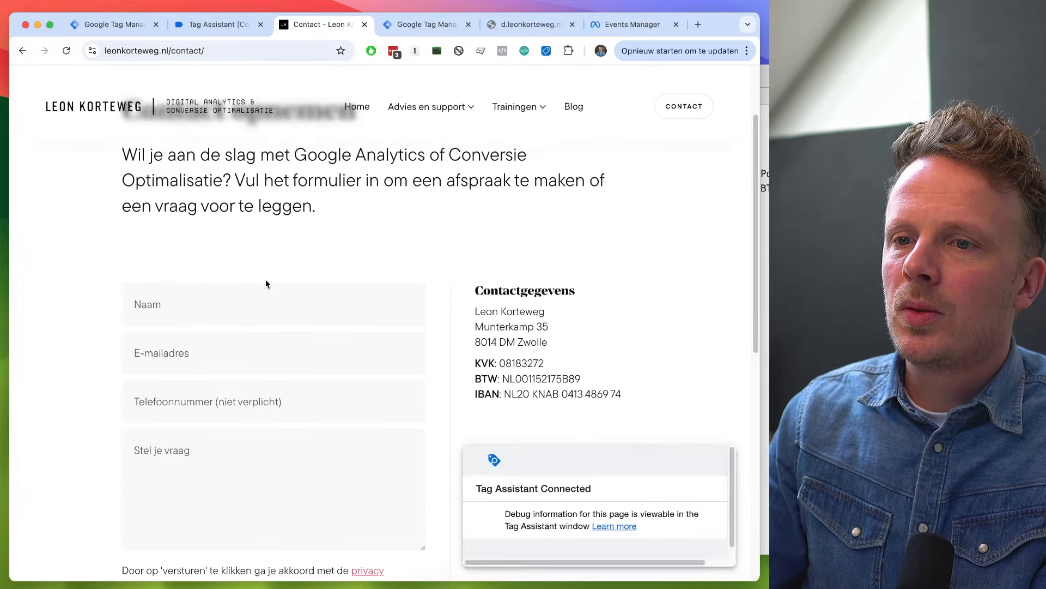
- Fill in the contact form with the name "Test" and a test e-mail address, and submit it
{"action": "left_click", "coordinate": [217, 292]}
{"action": "type", "text": "Test"}
{"action": "key", "text": "Tab"}
{"action": "type", "text": "test"}
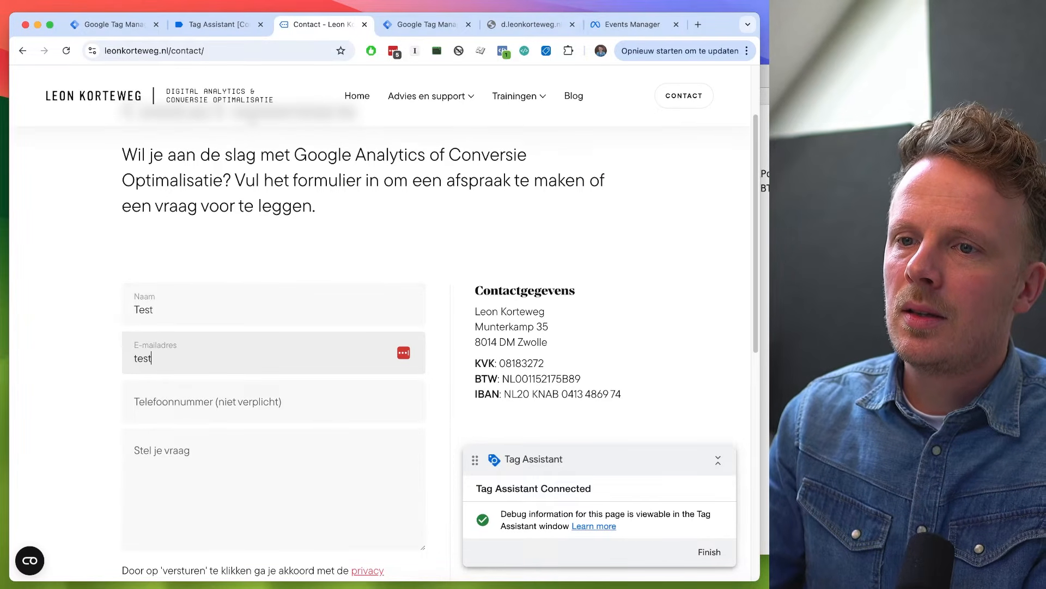
{"action": "scroll", "coordinate": [272, 327], "scroll_direction": "down", "scroll_amount": 4}
{"action": "left_click", "coordinate": [159, 425]}
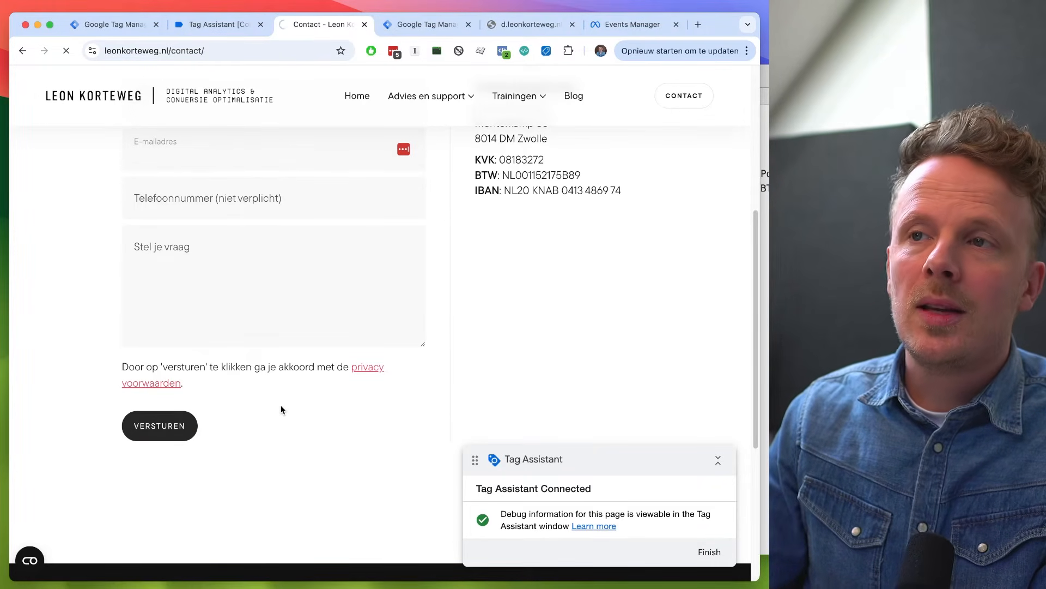
- Reload the server container's preview page and examine which tags fired on the contact_form_submit event
{"action": "left_click", "coordinate": [223, 26]}
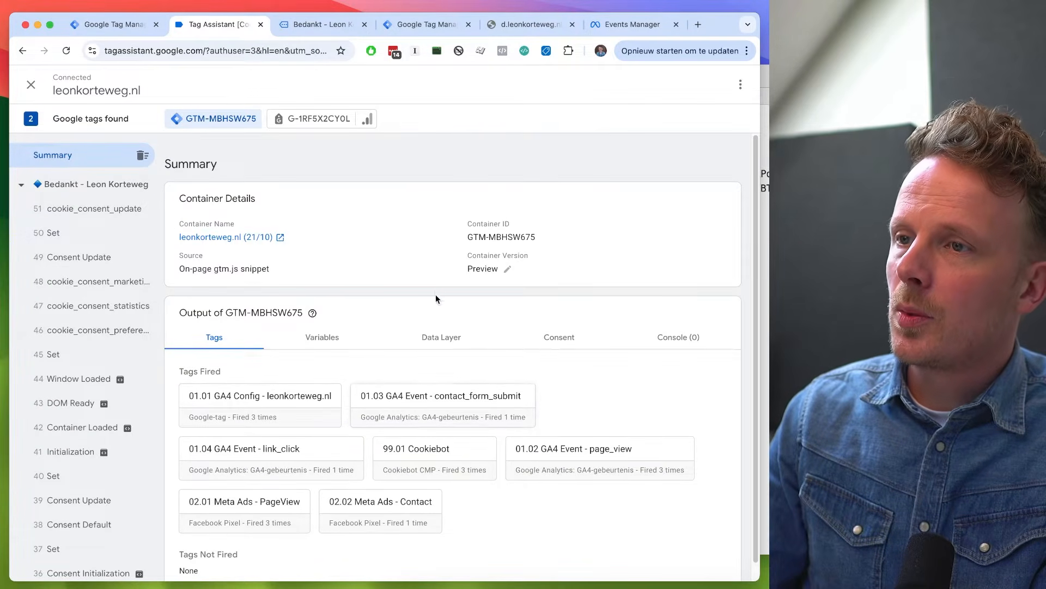
{"action": "left_click", "coordinate": [545, 27]}
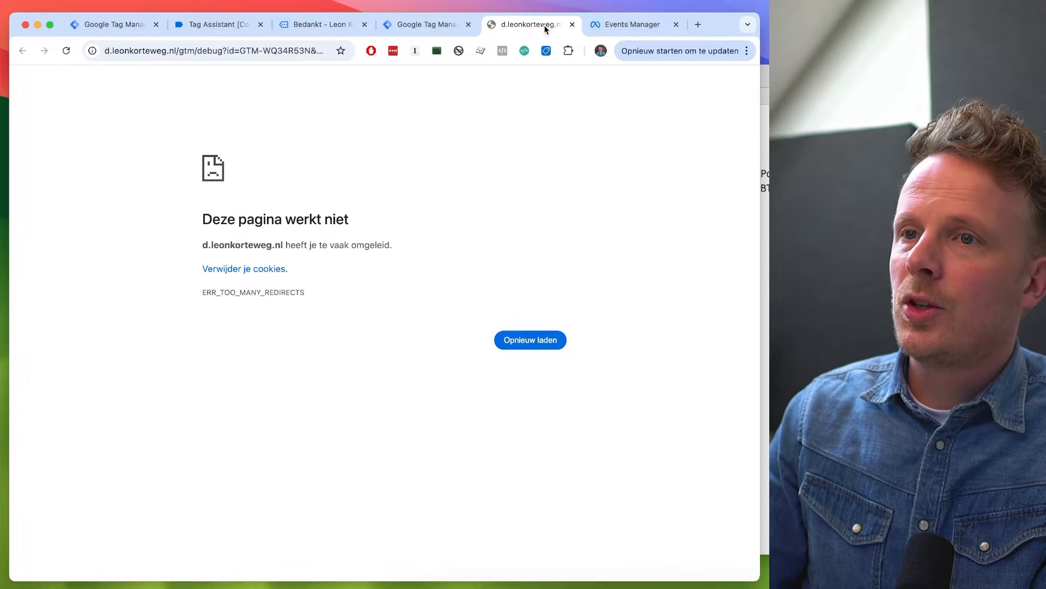
{"action": "key", "text": "super+r"}
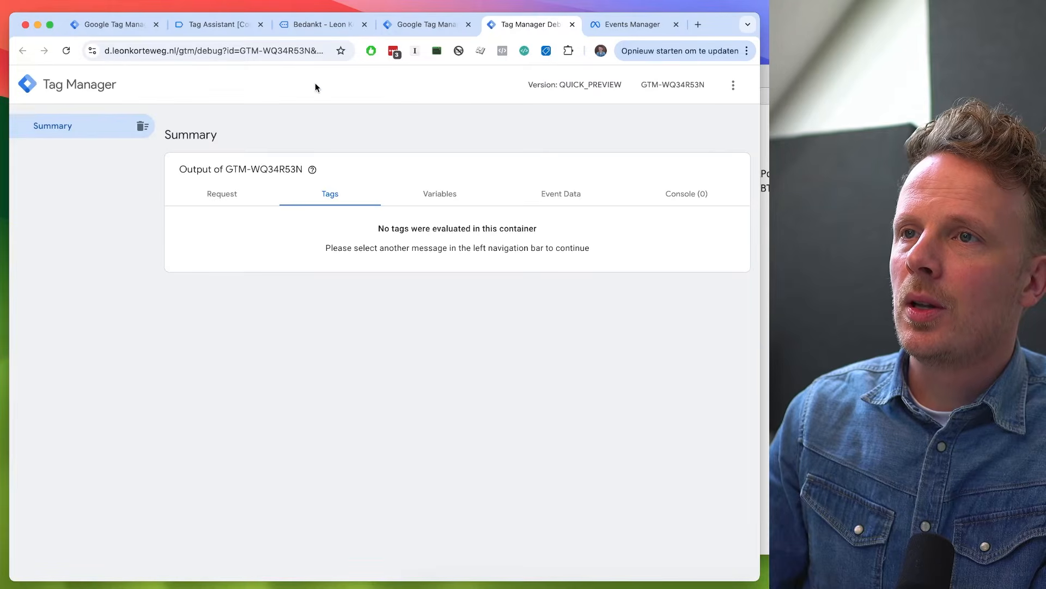
{"action": "left_click", "coordinate": [315, 27]}
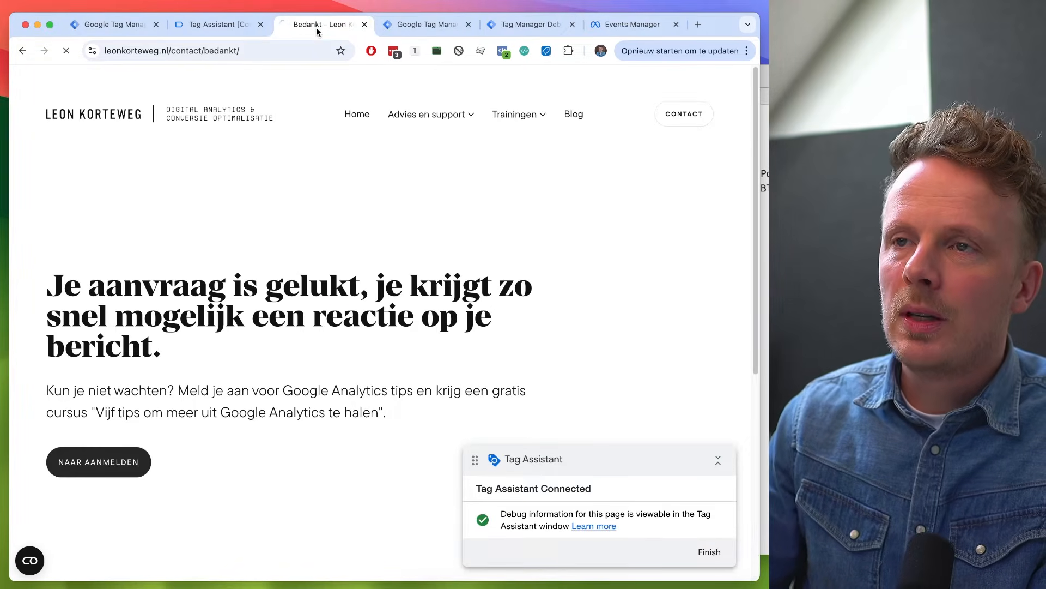
{"action": "left_click", "coordinate": [531, 25]}
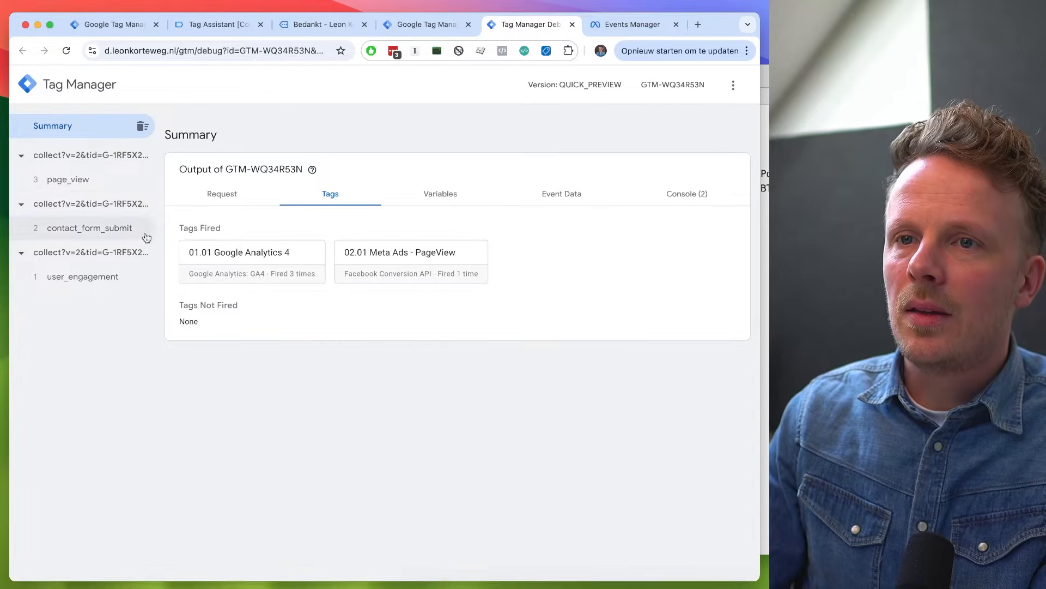
{"action": "left_click", "coordinate": [113, 235]}
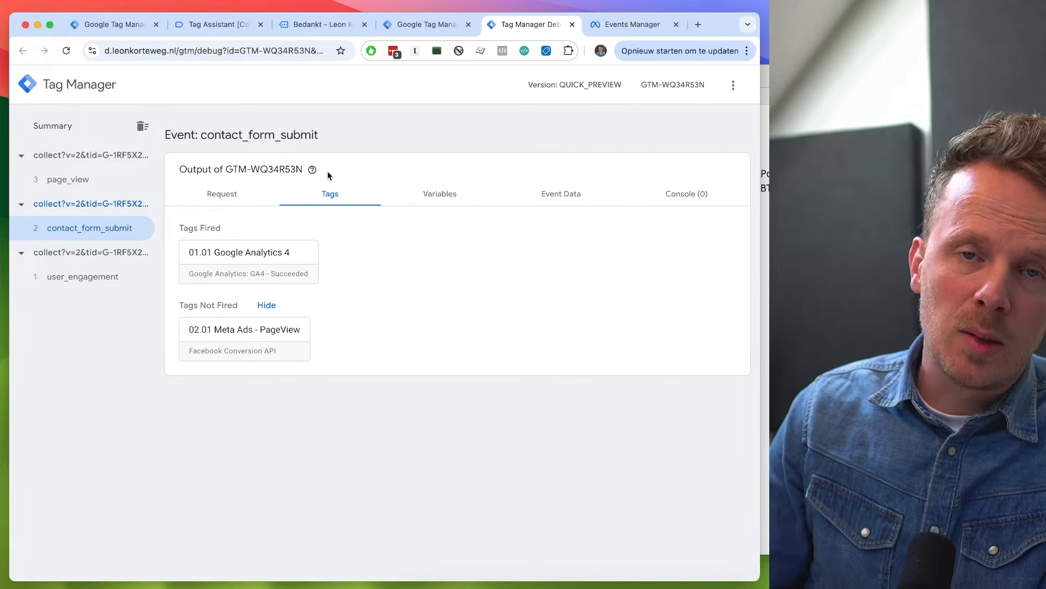
- Reopen the server container's 02.02 Meta Ads - Contact tag and add a new firing trigger named "contact - With Consent"
{"action": "left_click", "coordinate": [427, 24]}
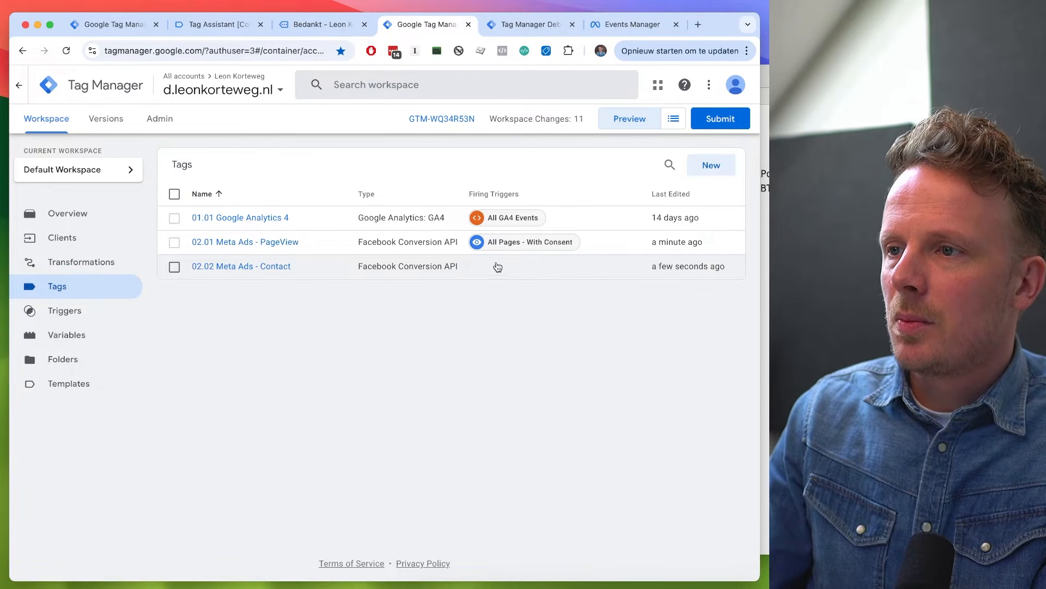
{"action": "left_click", "coordinate": [238, 268]}
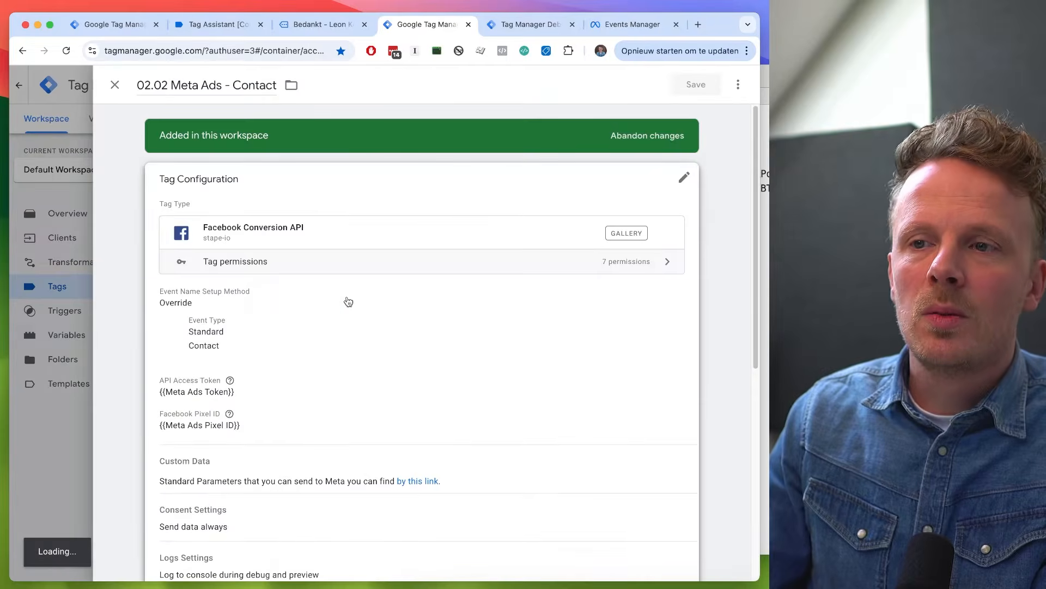
{"action": "scroll", "coordinate": [346, 299], "scroll_direction": "down", "scroll_amount": 5}
{"action": "left_click", "coordinate": [292, 306]}
{"action": "left_click", "coordinate": [733, 85]}
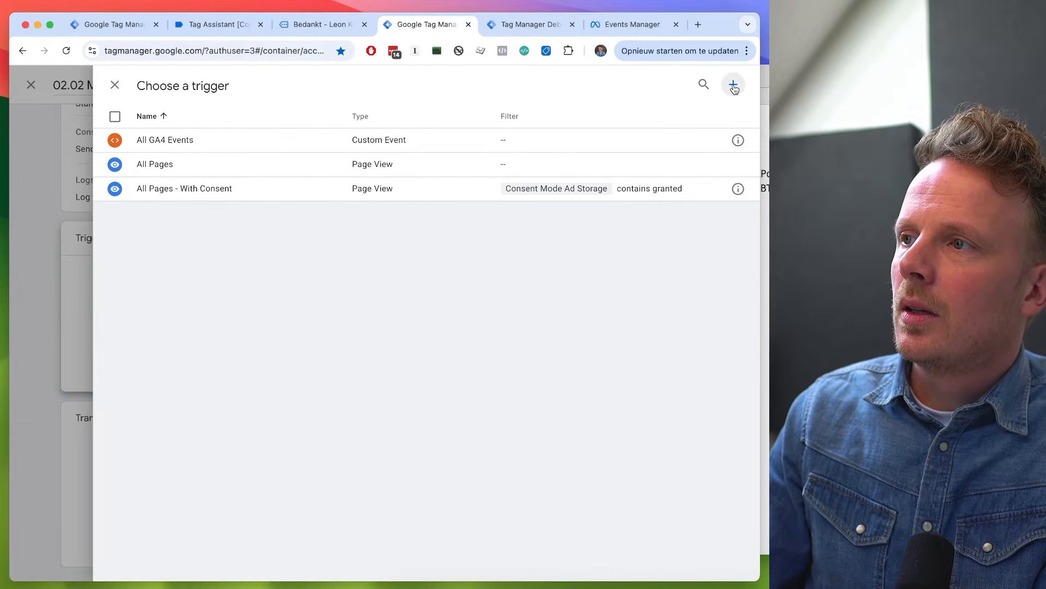
{"action": "left_click", "coordinate": [201, 86]}
{"action": "type", "text": "co"}
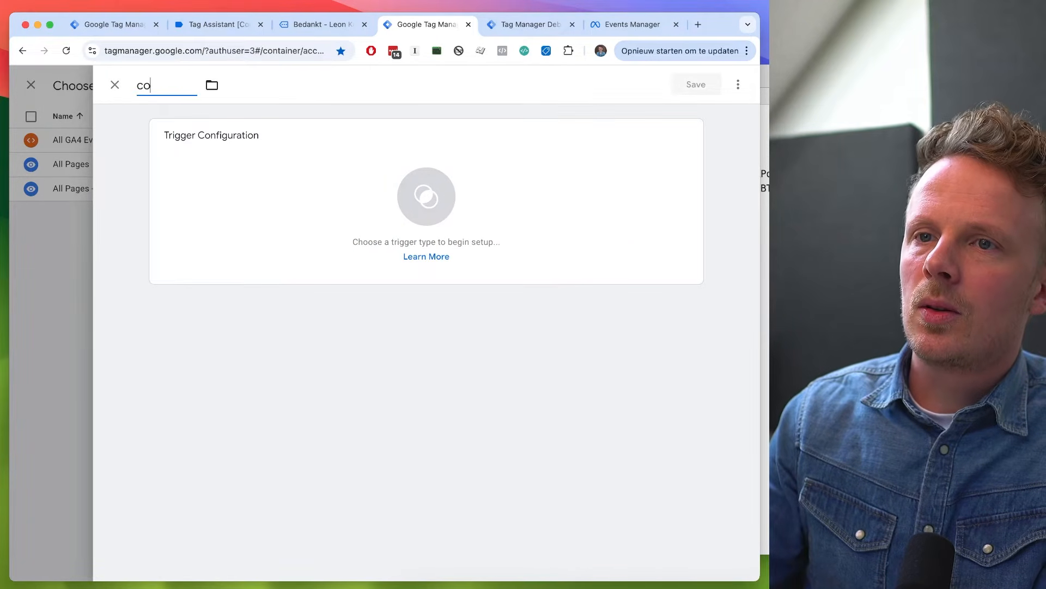
{"action": "type", "text": "ntact - With Consetn"}
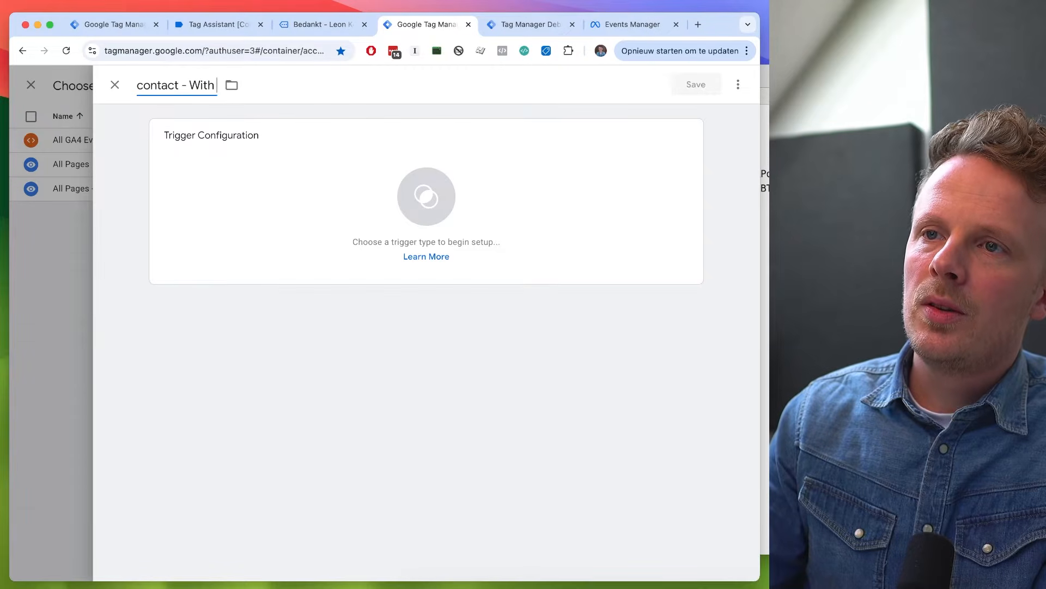
{"action": "key", "text": "BackSpace"}
{"action": "key", "text": "BackSpace"}
{"action": "type", "text": "nt"}
- Make the trigger a Custom Event with the event name contact_form_submit, and compare the name with the event in the server preview
{"action": "left_click", "coordinate": [270, 229]}
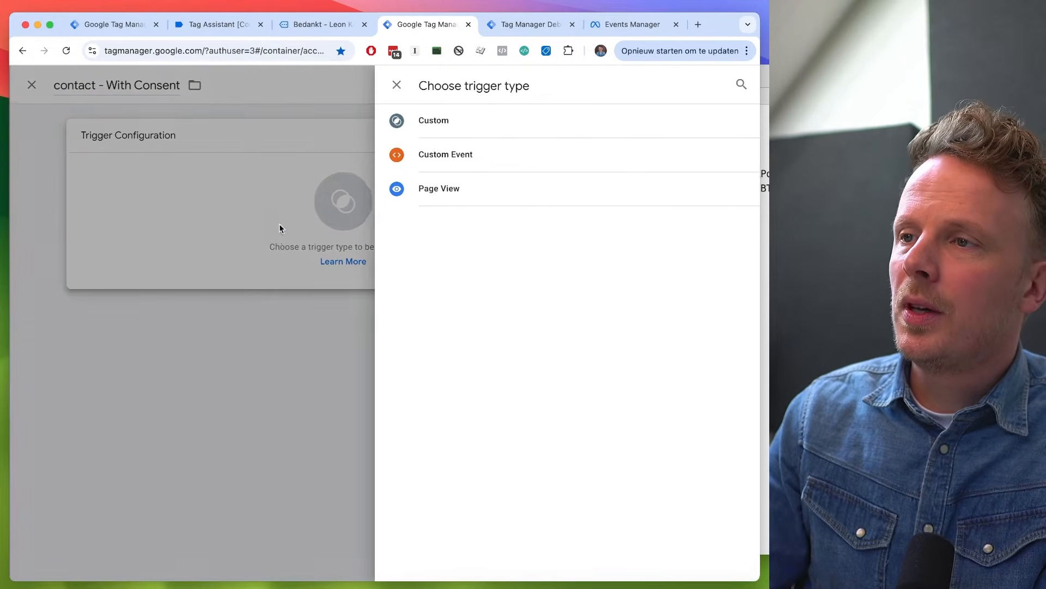
{"action": "left_click", "coordinate": [458, 163]}
{"action": "left_click", "coordinate": [223, 261]}
{"action": "type", "text": "contact_f"}
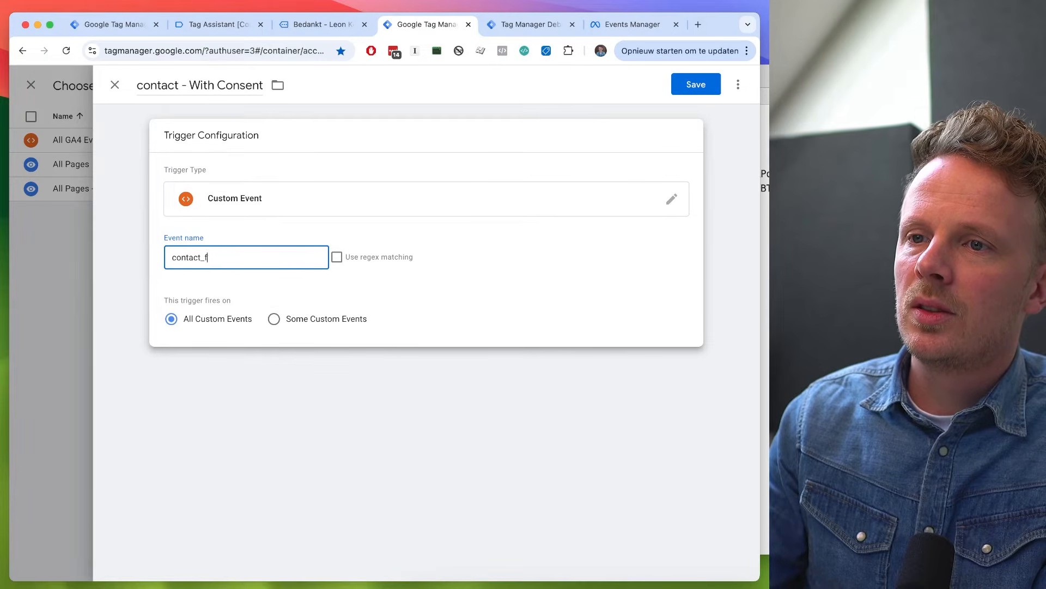
{"action": "double_click", "coordinate": [206, 263]}
{"action": "key", "text": "super+c"}
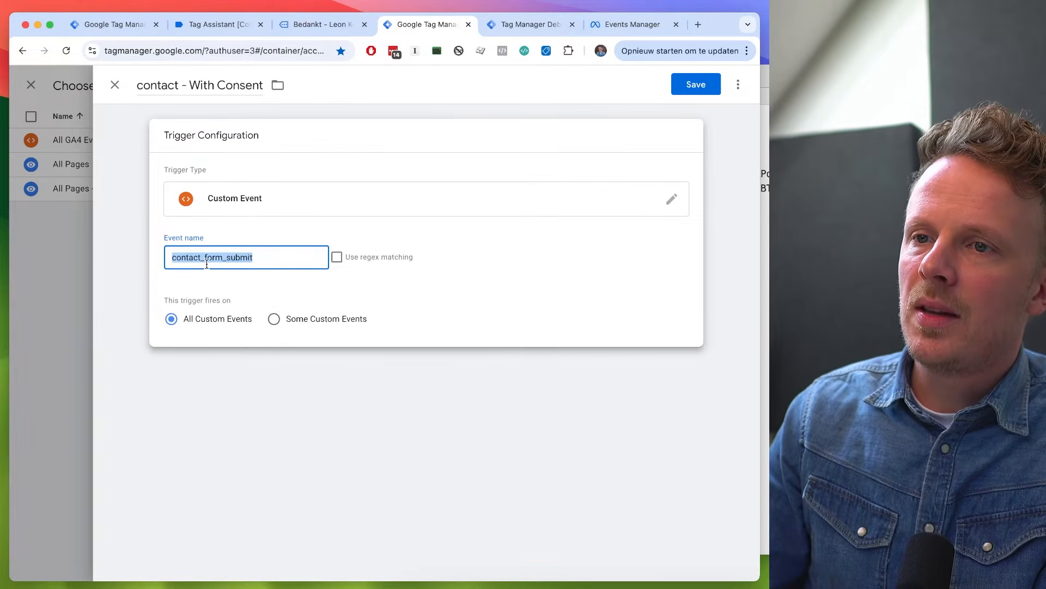
{"action": "key", "text": "ctrl+Tab"}
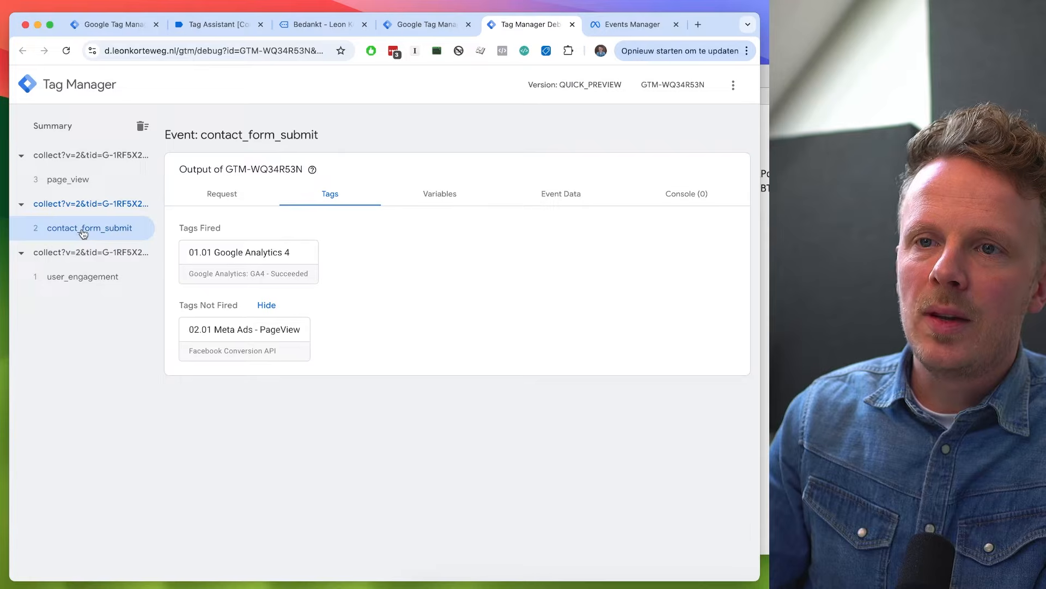
- Rename the server container trigger as "contact_form_submit - With Consent"
{"action": "key", "text": "ctrl+shift+Tab"}
{"action": "double_click", "coordinate": [156, 85]}
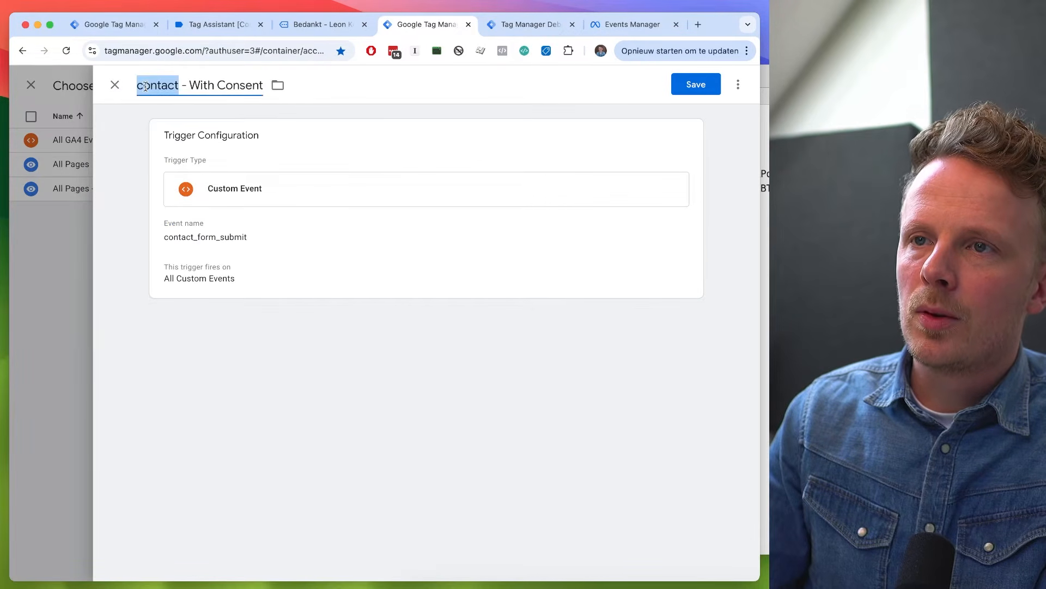
{"action": "key", "text": "super+v"}
{"action": "double_click", "coordinate": [208, 90]}
{"action": "left_click", "coordinate": [308, 243]}
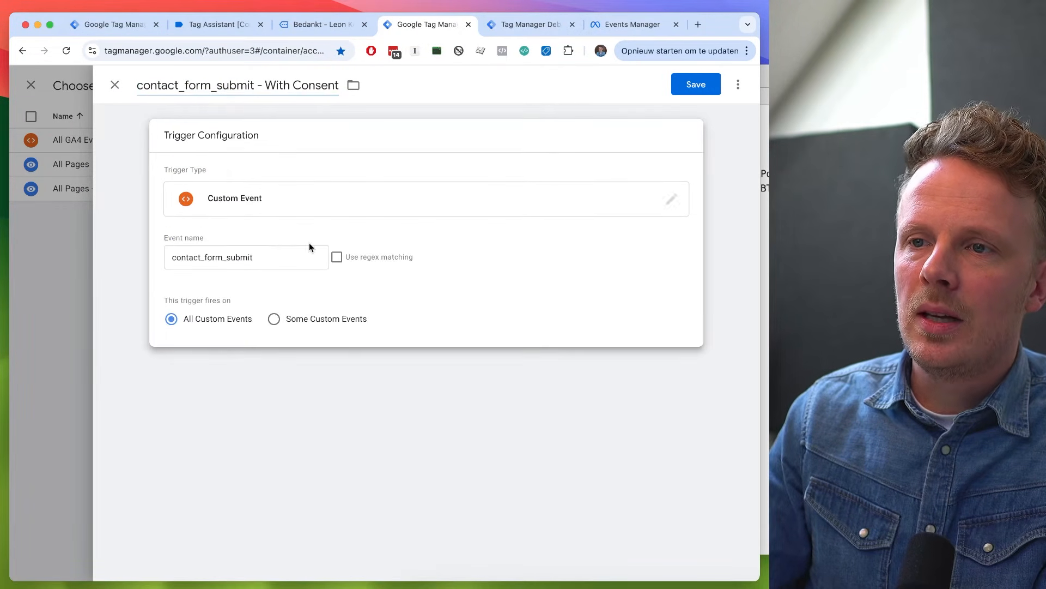
- Limit the trigger to Some Custom Events where Consent Mode Ad Storage contains "granted", and save the trigger and its tag
{"action": "left_click", "coordinate": [298, 320]}
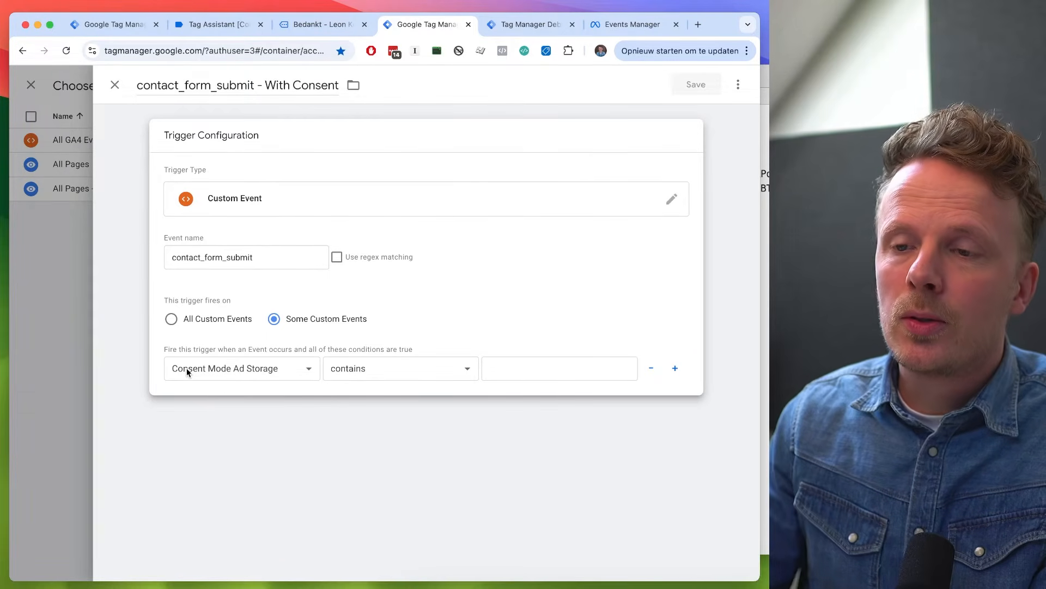
{"action": "left_click", "coordinate": [522, 367]}
{"action": "type", "text": "granted"}
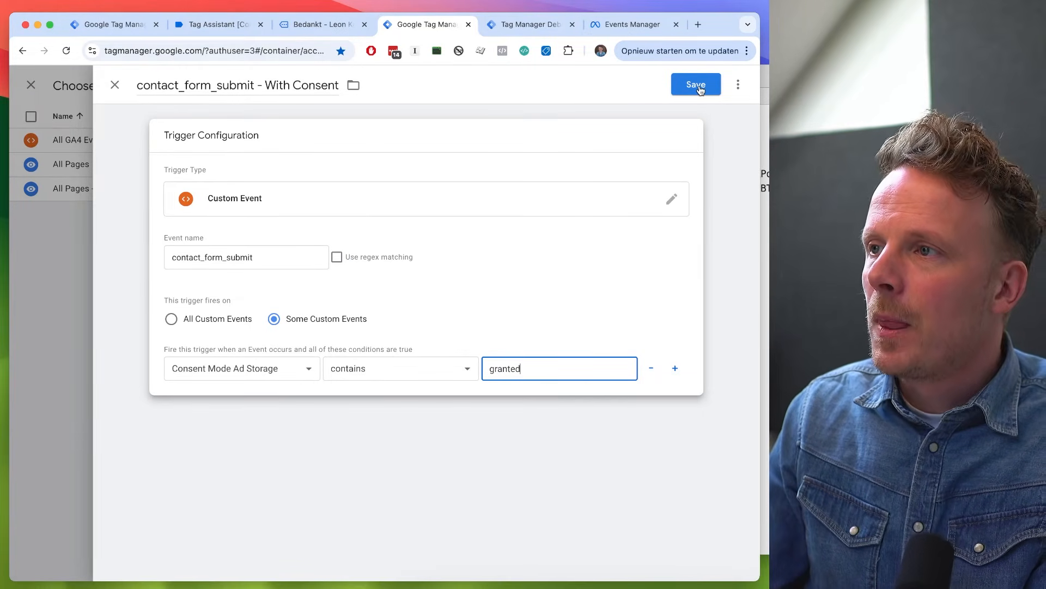
{"action": "left_click", "coordinate": [701, 88]}
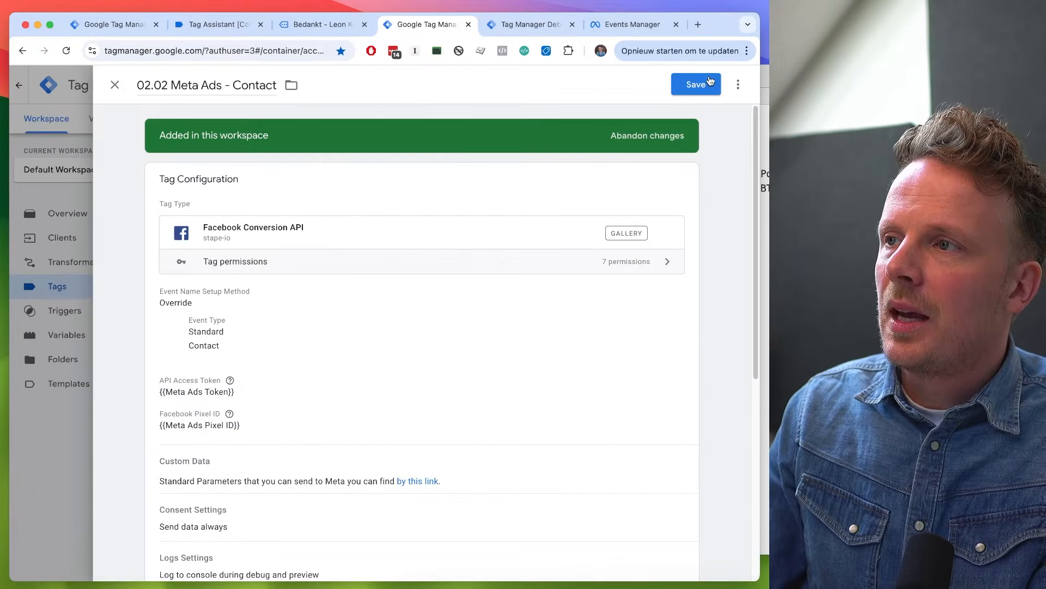
{"action": "left_click", "coordinate": [709, 83]}
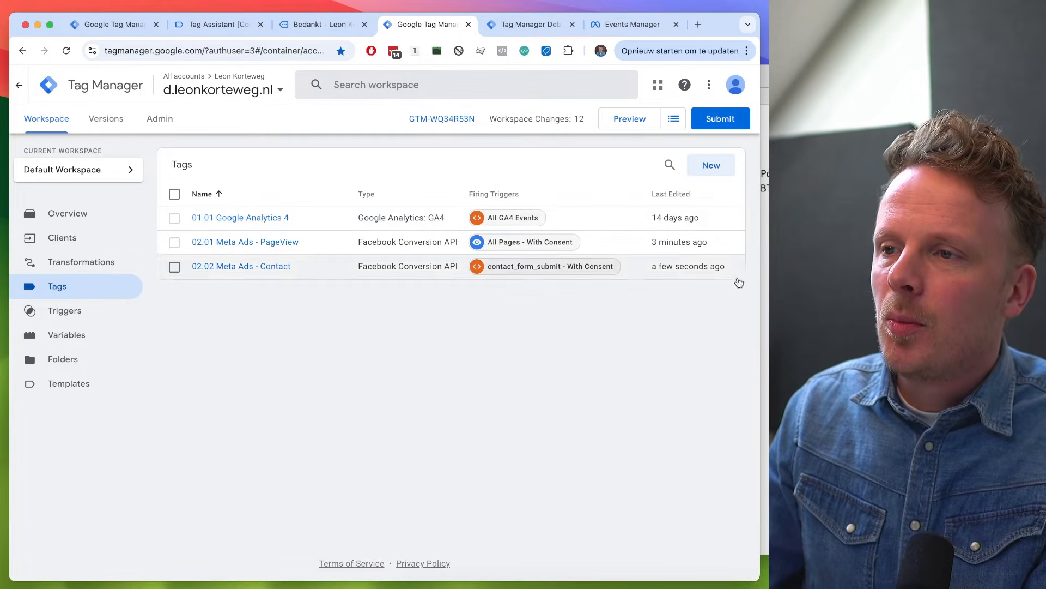
- Switch to Meta Events Manager, open the server event test instructions under Test events, and copy the test event code
{"action": "left_click", "coordinate": [627, 34]}
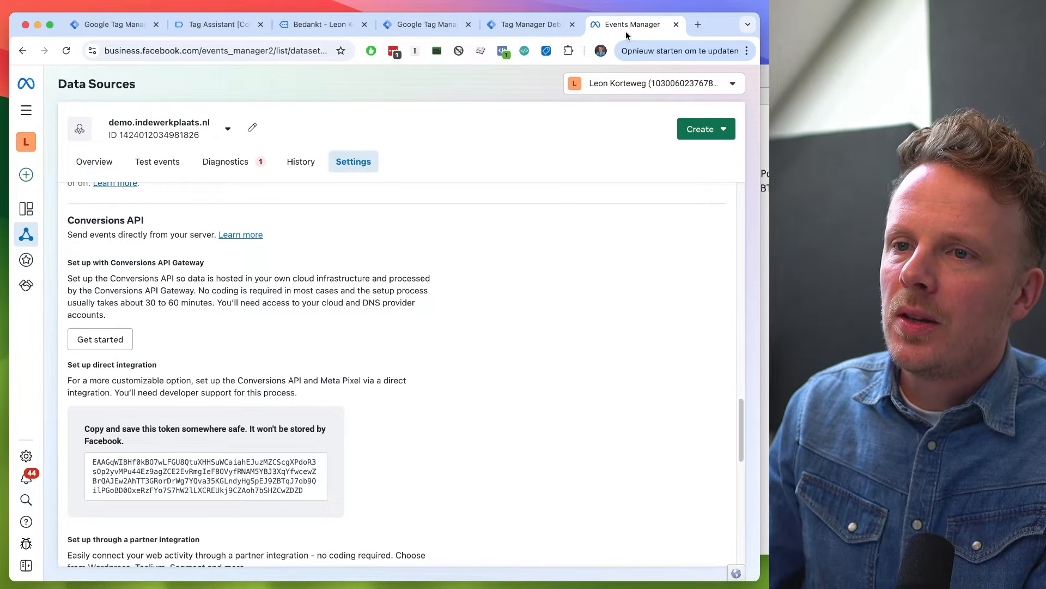
{"action": "scroll", "coordinate": [479, 279], "scroll_direction": "up", "scroll_amount": 15}
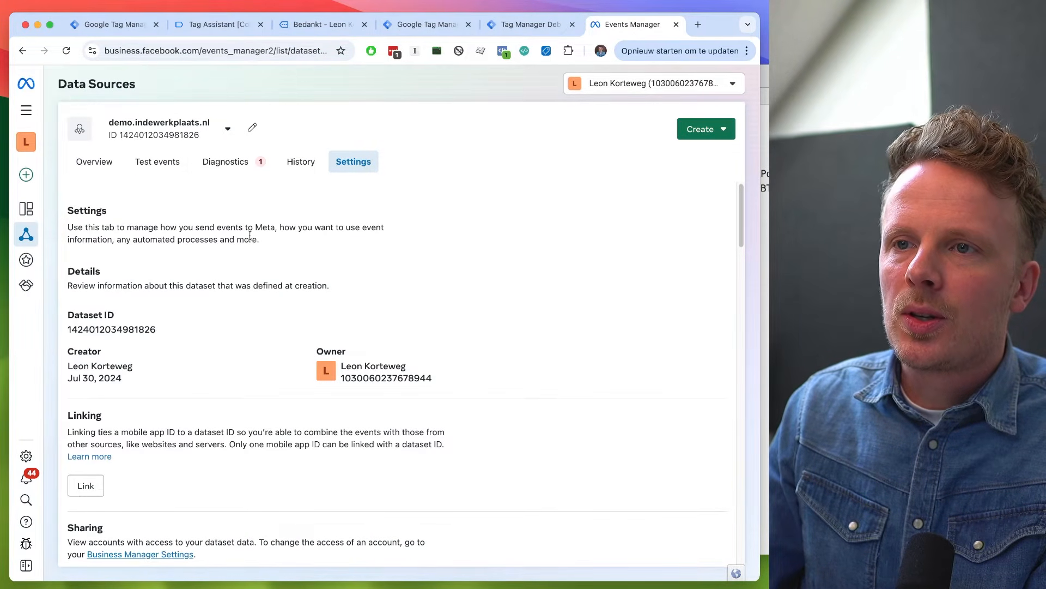
{"action": "left_click", "coordinate": [157, 167]}
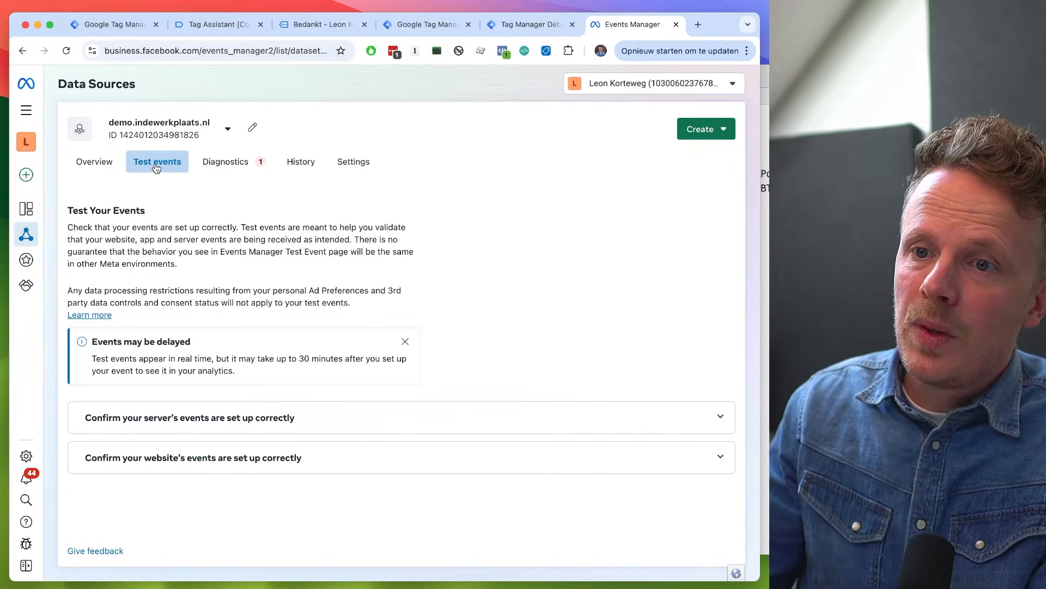
{"action": "left_click", "coordinate": [143, 429]}
{"action": "scroll", "coordinate": [141, 428], "scroll_direction": "down", "scroll_amount": 2}
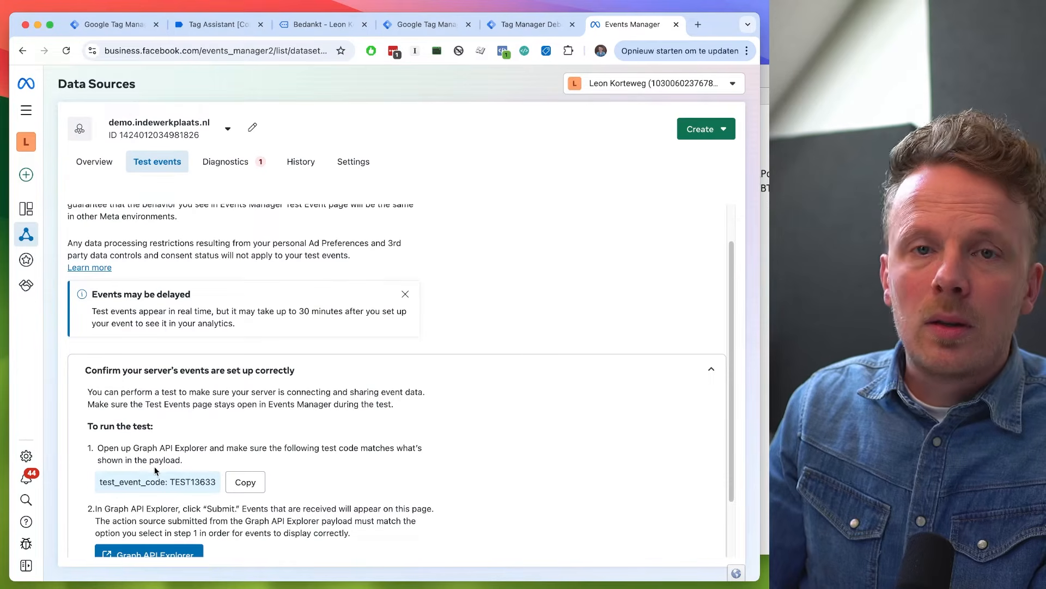
{"action": "scroll", "coordinate": [171, 466], "scroll_direction": "down", "scroll_amount": 2}
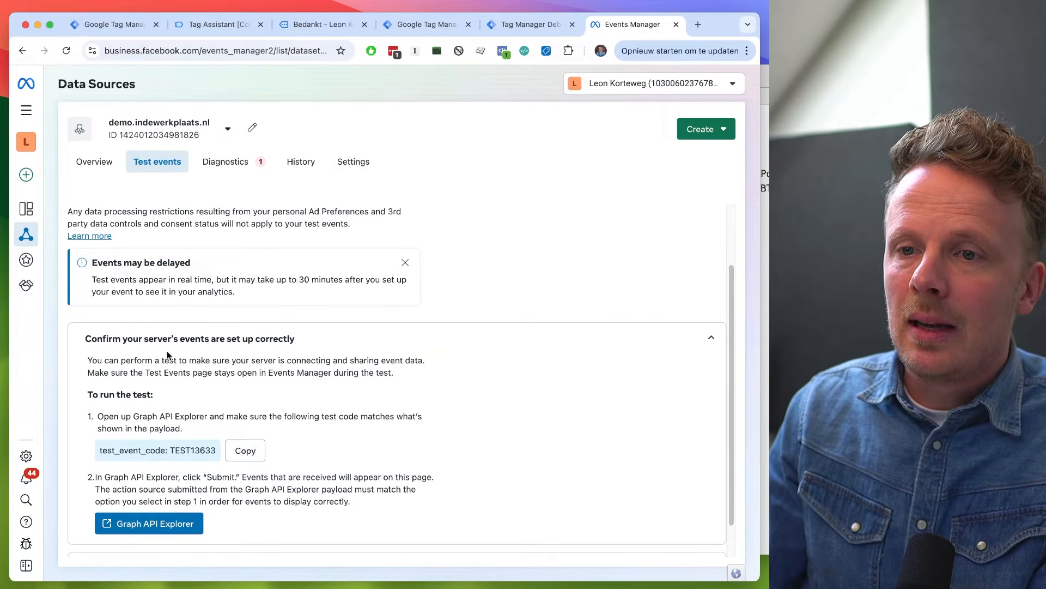
{"action": "left_click", "coordinate": [163, 346]}
{"action": "left_click", "coordinate": [158, 422]}
{"action": "scroll", "coordinate": [158, 423], "scroll_direction": "down", "scroll_amount": 2}
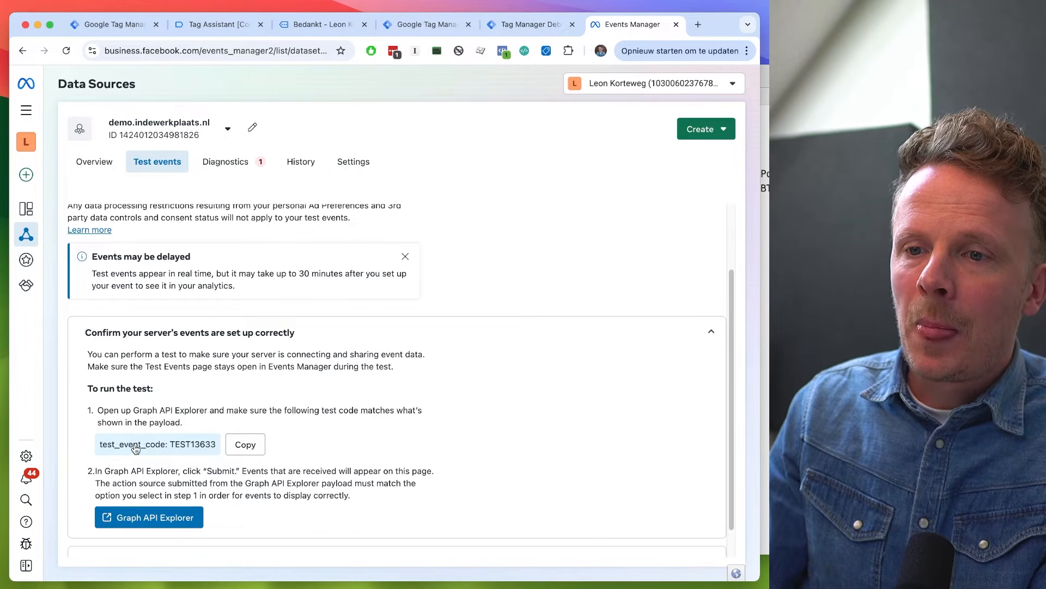
{"action": "double_click", "coordinate": [193, 449]}
{"action": "key", "text": "ctrl+c"}
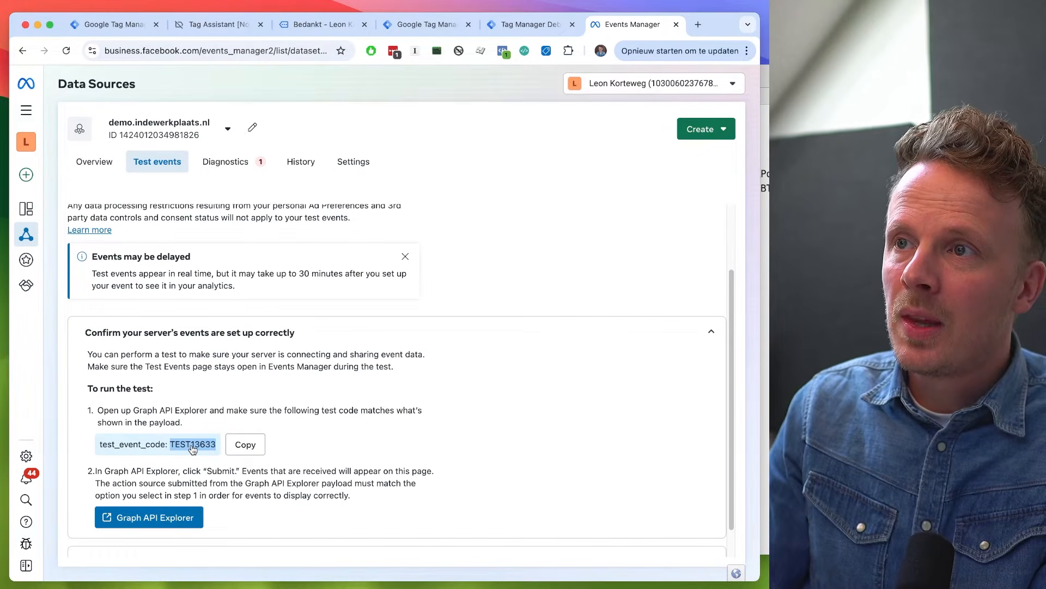
- Return to the server container, open the 02.01 Meta Ads - PageView tag for editing and locate its Test ID field
{"action": "key", "text": "ctrl+shift+Tab"}
{"action": "key", "text": "ctrl+shift+Tab"}
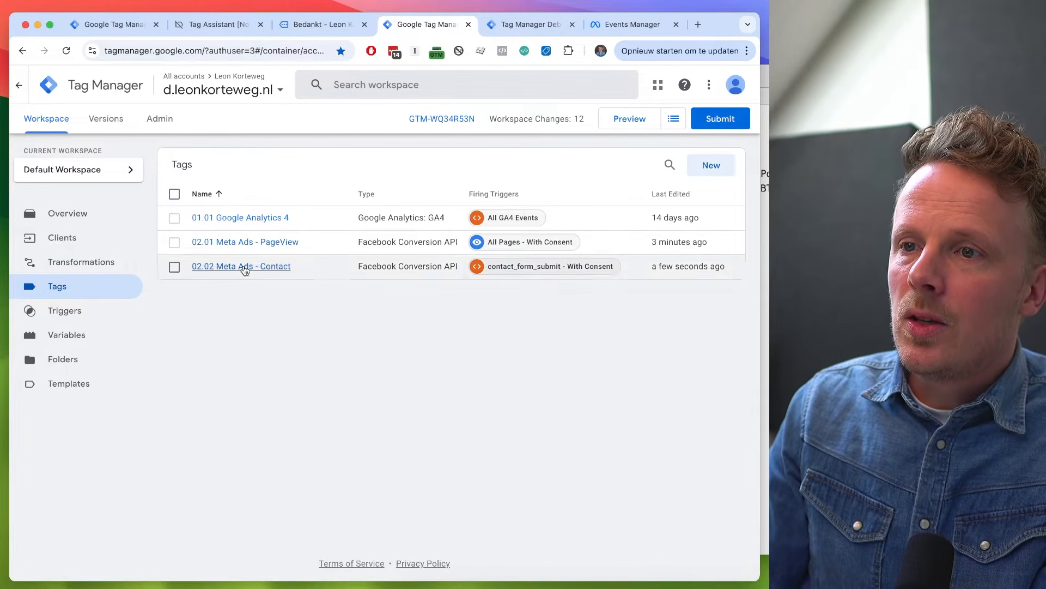
{"action": "left_click", "coordinate": [244, 242]}
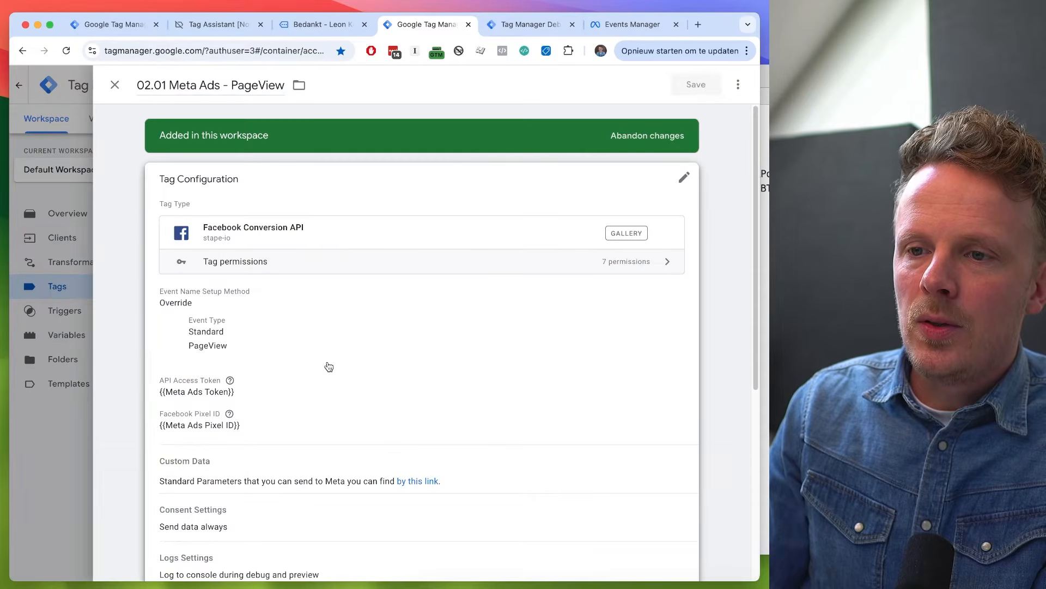
{"action": "scroll", "coordinate": [329, 366], "scroll_direction": "down", "scroll_amount": 2}
{"action": "left_click", "coordinate": [329, 366]}
{"action": "scroll", "coordinate": [283, 382], "scroll_direction": "down", "scroll_amount": 3}
{"action": "left_click", "coordinate": [205, 419]}
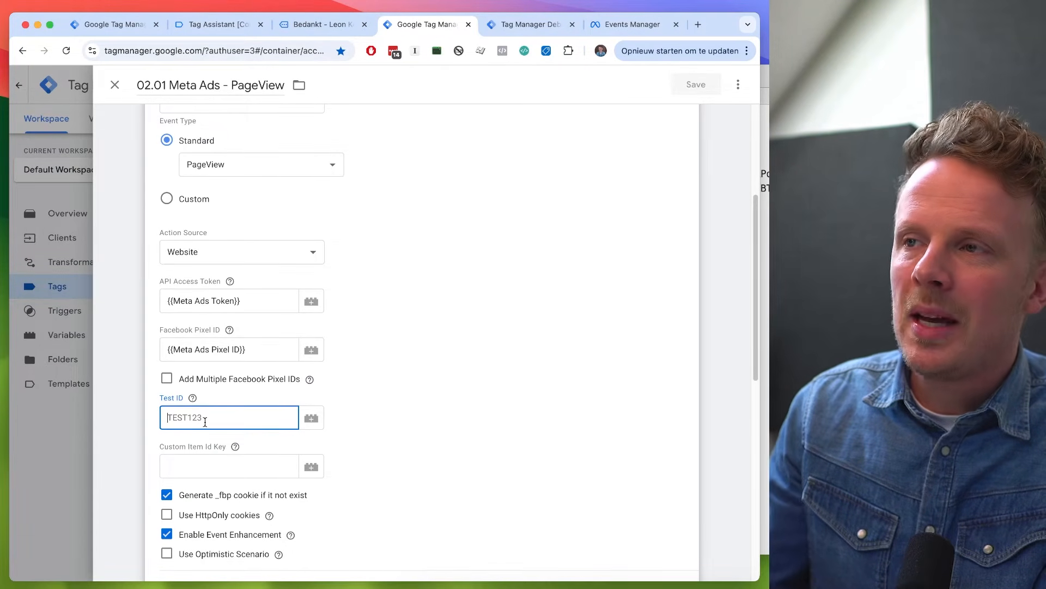
{"action": "left_click", "coordinate": [620, 25]}
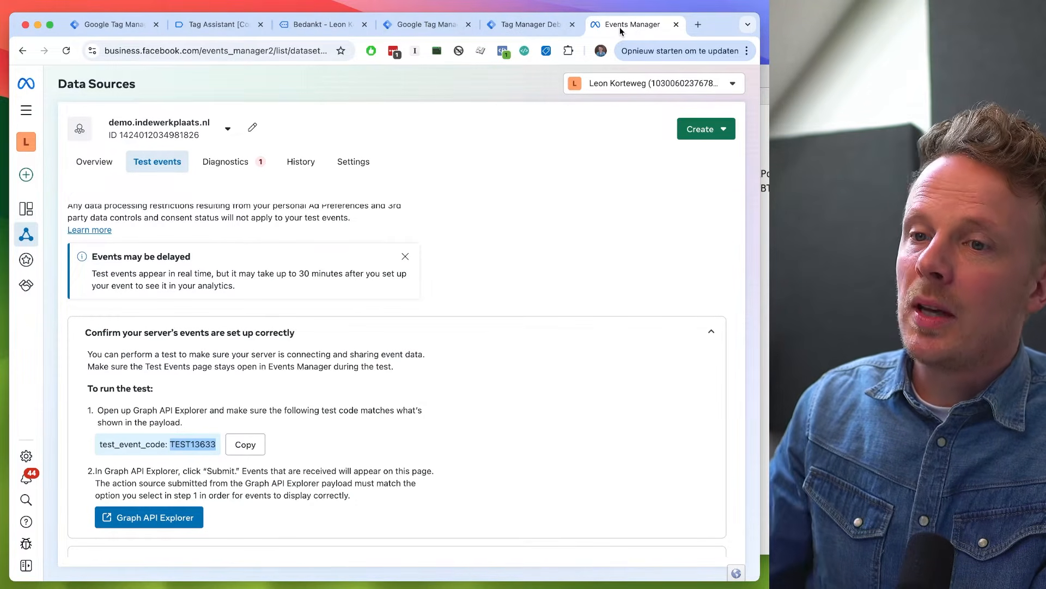
{"action": "key", "text": "ctrl+shift+Tab"}
{"action": "key", "text": "ctrl+shift+Tab"}
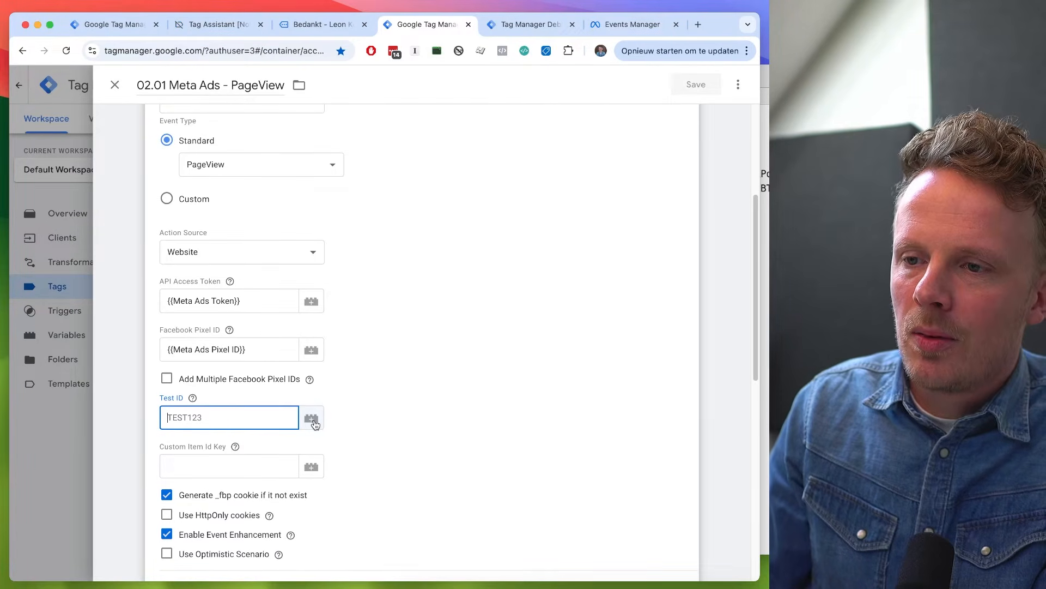
- Create a new variable for the Test ID named "Meta Ads Test ID" and make it a Lookup Table
{"action": "left_click", "coordinate": [314, 424]}
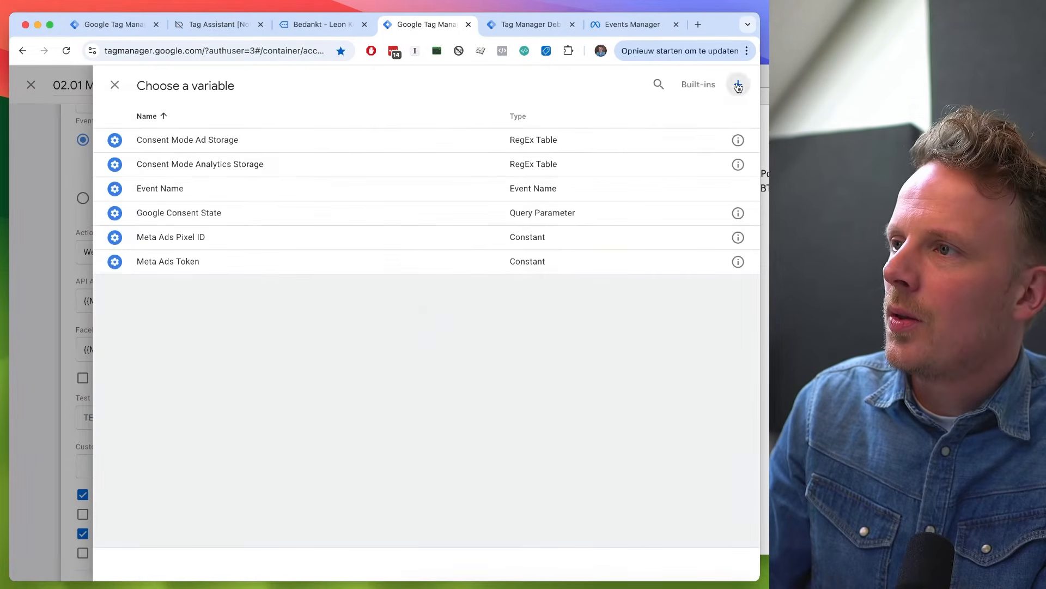
{"action": "left_click", "coordinate": [739, 84]}
{"action": "left_click_drag", "start_coordinate": [225, 85], "coordinate": [137, 85]}
{"action": "type", "text": "Meta"}
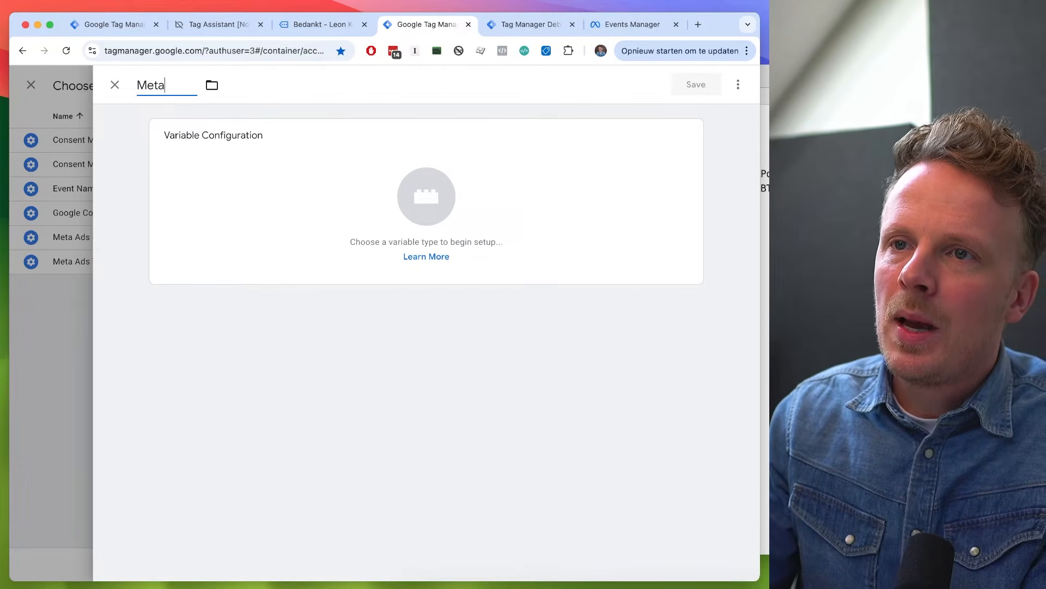
{"action": "type", "text": " Ads Test ID"}
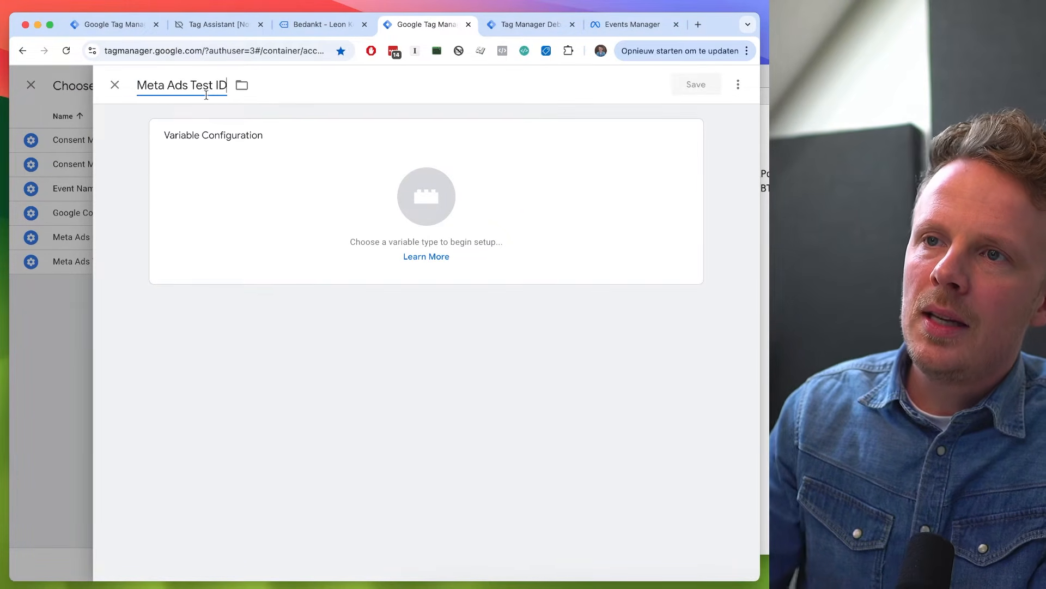
{"action": "left_click", "coordinate": [202, 207]}
{"action": "scroll", "coordinate": [544, 379], "scroll_direction": "down", "scroll_amount": 2}
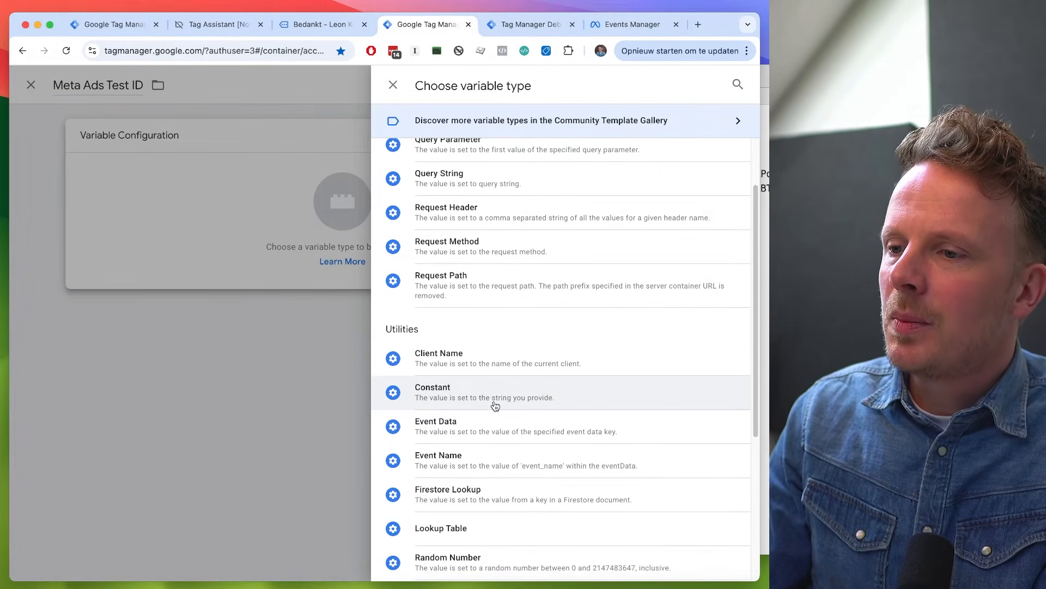
{"action": "scroll", "coordinate": [495, 406], "scroll_direction": "down", "scroll_amount": 1}
{"action": "left_click", "coordinate": [458, 501]}
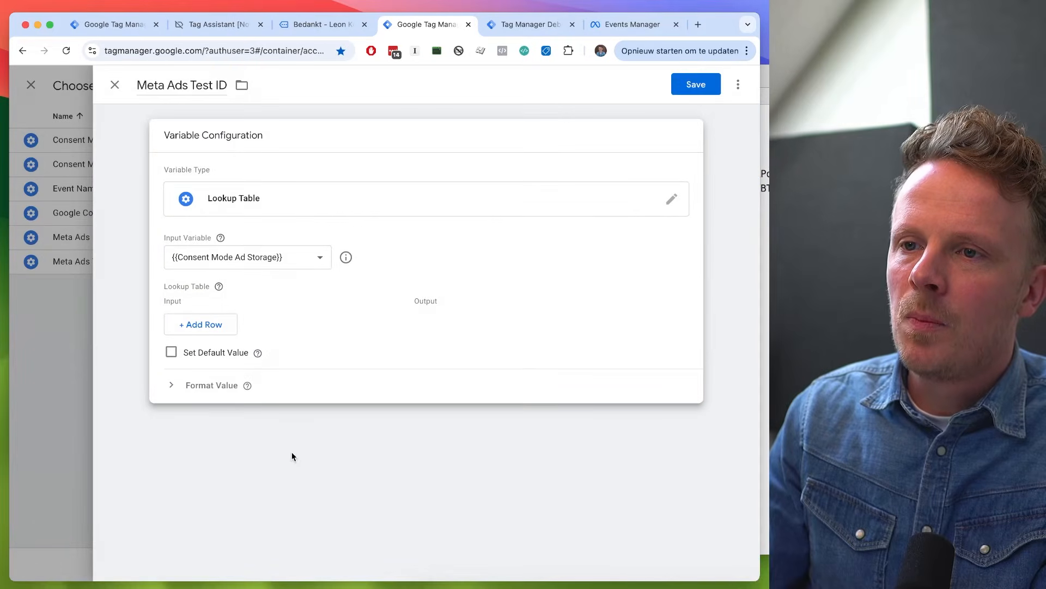
- Set the lookup table's input variable to the built-in Debug Mode variable and enable a default value
{"action": "left_click", "coordinate": [210, 257]}
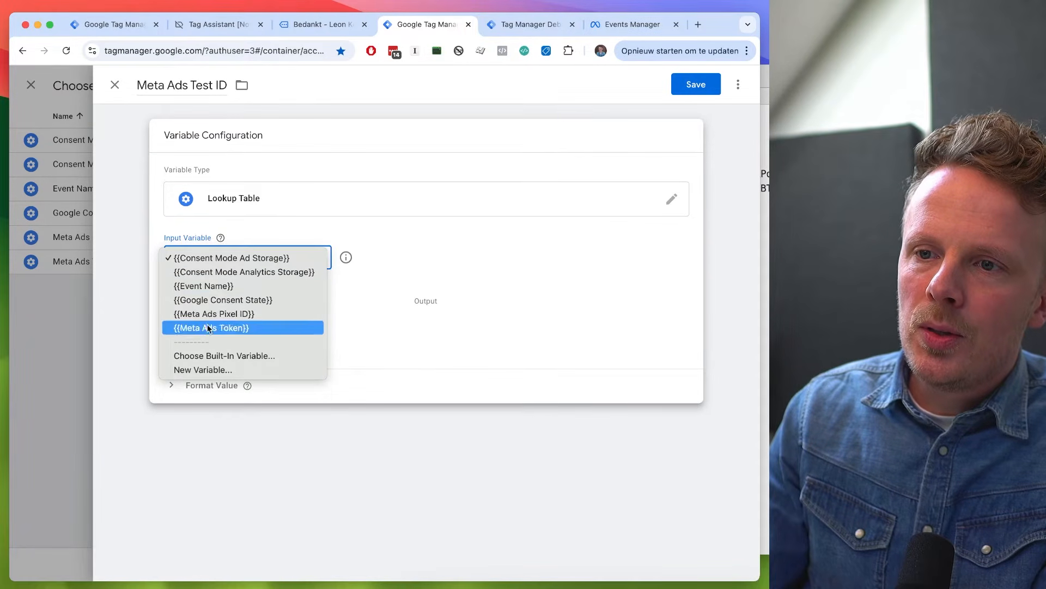
{"action": "left_click", "coordinate": [203, 354]}
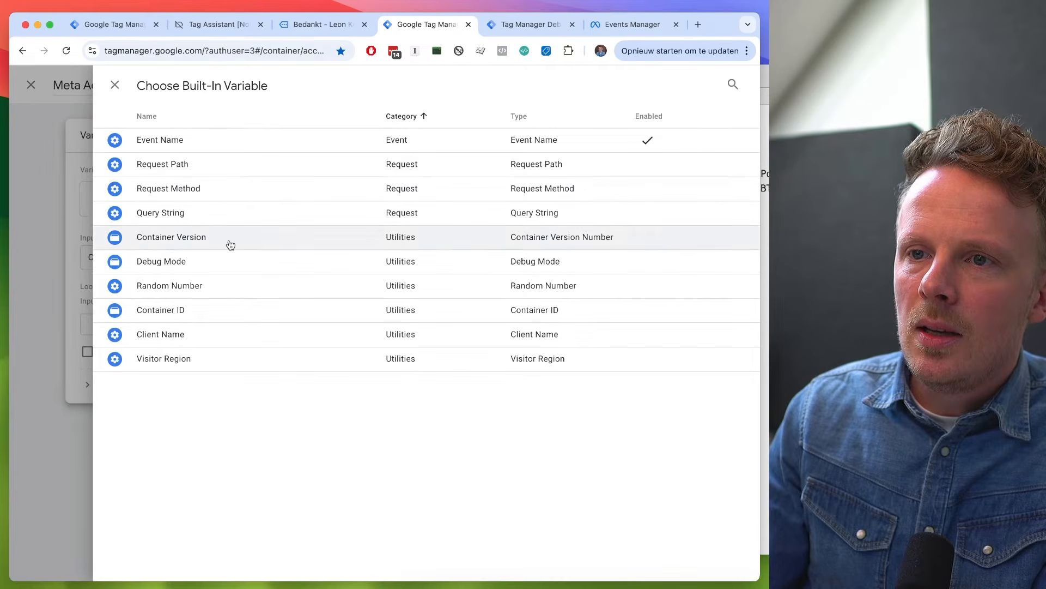
{"action": "left_click", "coordinate": [228, 261]}
{"action": "left_click", "coordinate": [171, 351]}
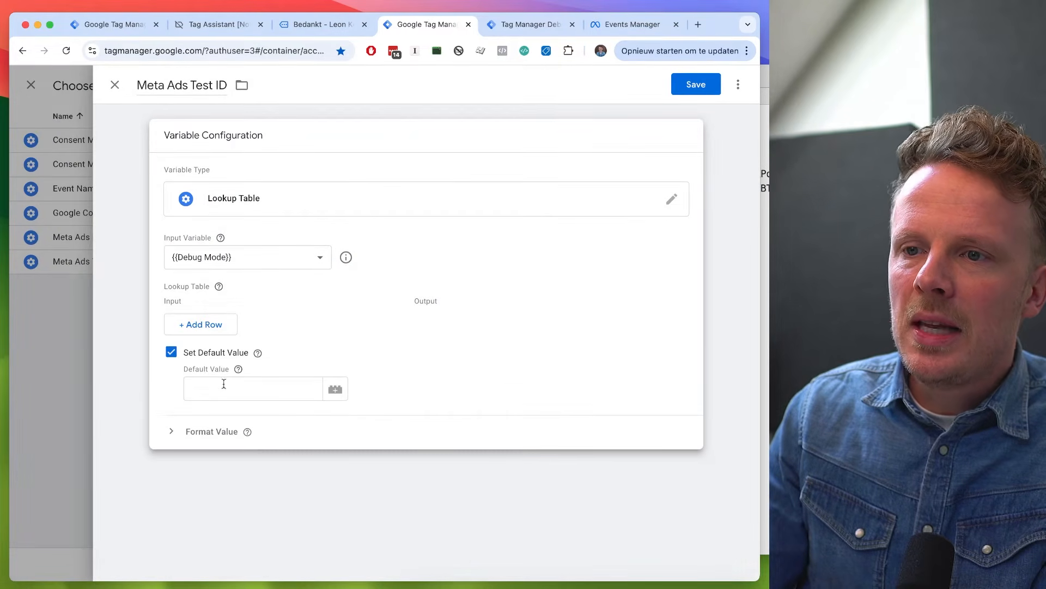
{"action": "left_click", "coordinate": [219, 387]}
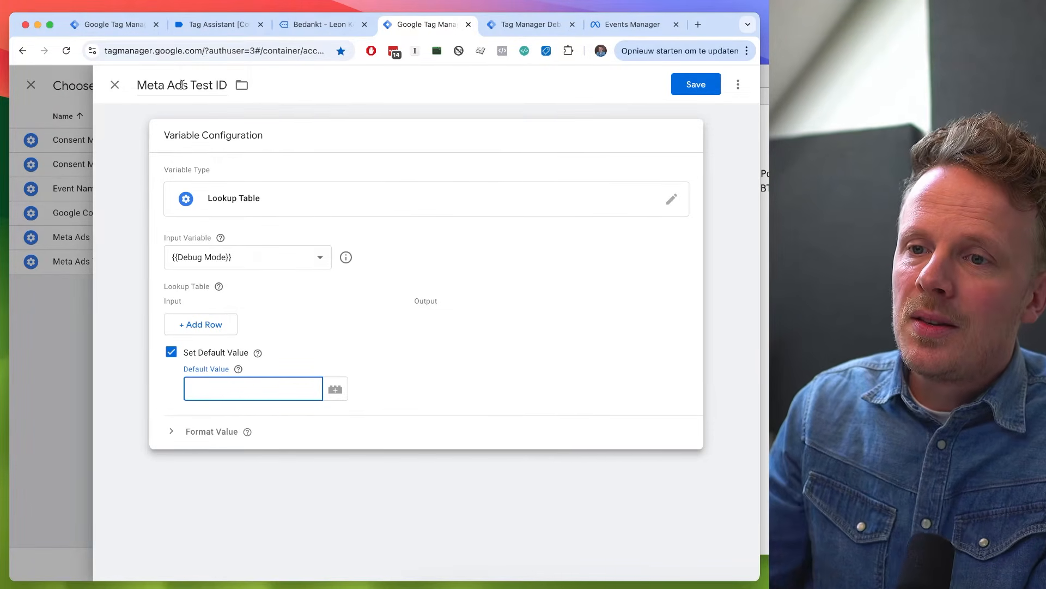
- Add a lookup row that maps the input "true" to the output "TEST13633"
{"action": "left_click", "coordinate": [233, 324]}
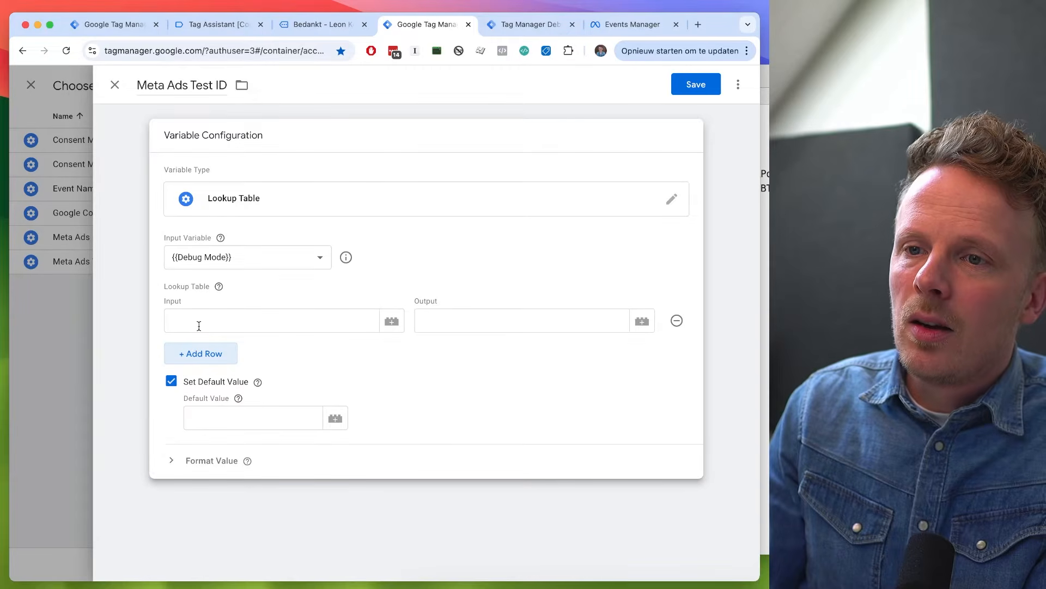
{"action": "left_click", "coordinate": [454, 321]}
{"action": "key", "text": "ctrl+v"}
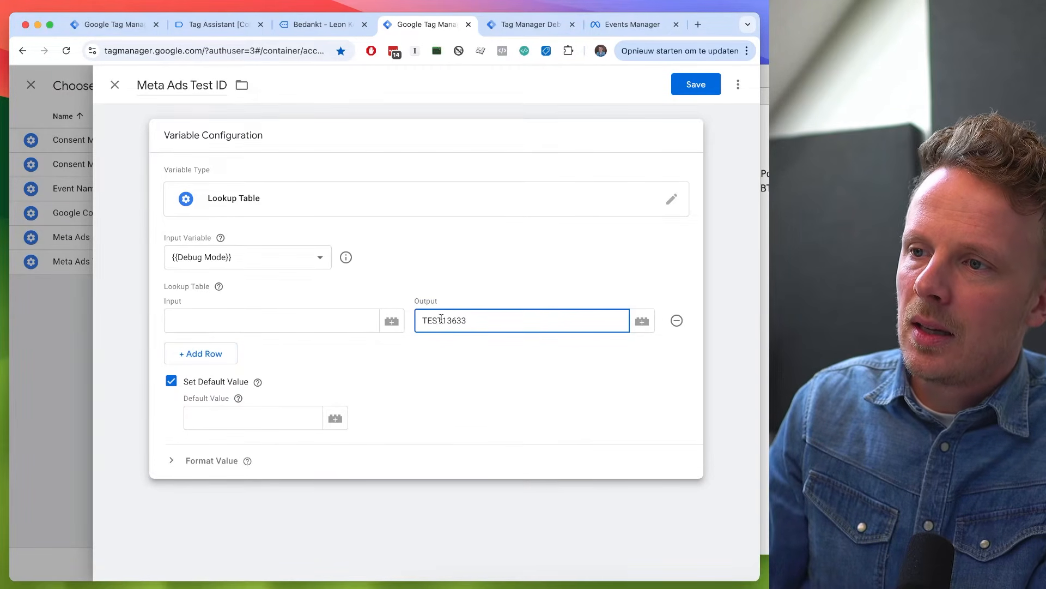
{"action": "double_click", "coordinate": [432, 320]}
{"action": "left_click", "coordinate": [306, 330]}
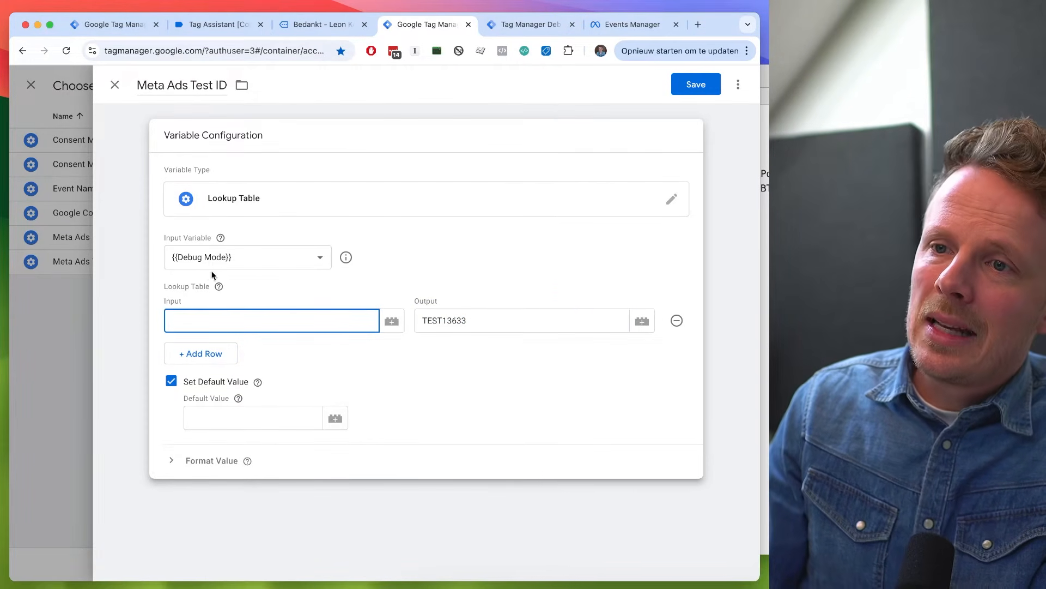
{"action": "left_click", "coordinate": [200, 319]}
{"action": "type", "text": "true"}
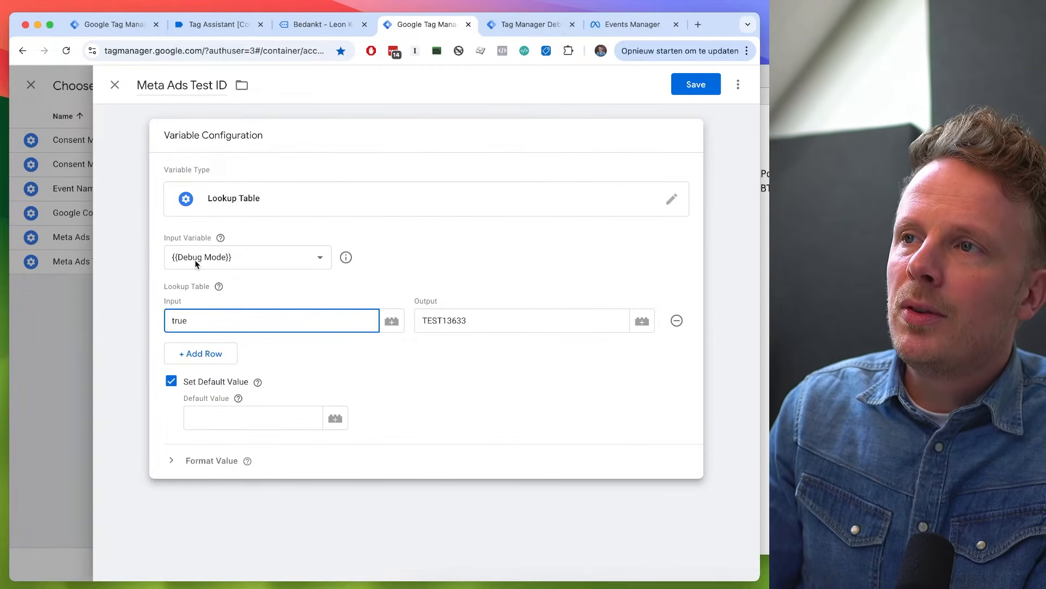
- Look at the server container's preview, and review the variable's lookup row and default value
{"action": "left_click", "coordinate": [540, 25]}
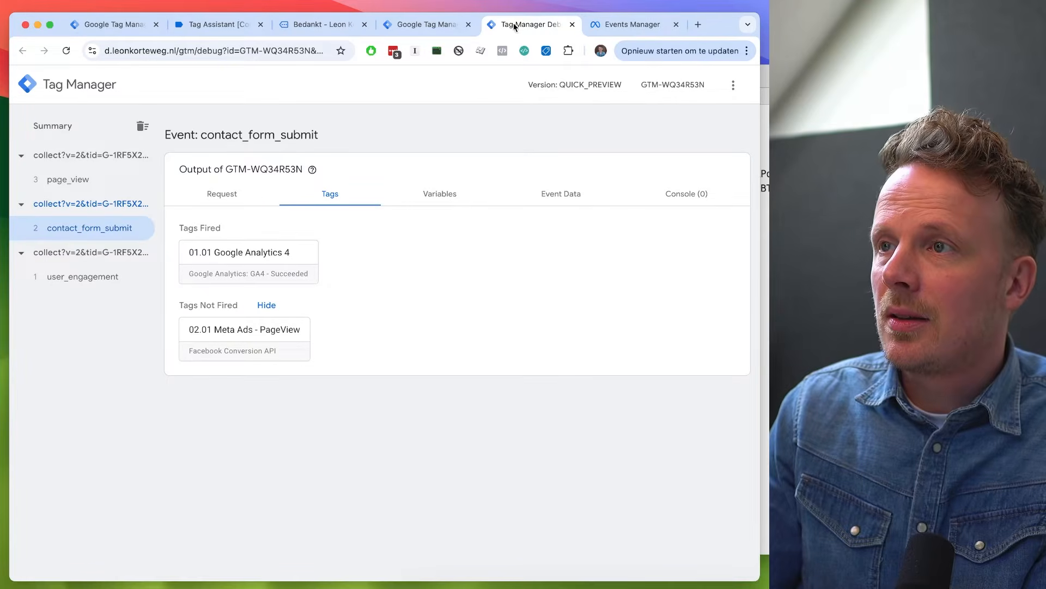
{"action": "key", "text": "ctrl+shift+Tab"}
{"action": "mouse_move", "coordinate": [255, 377]}
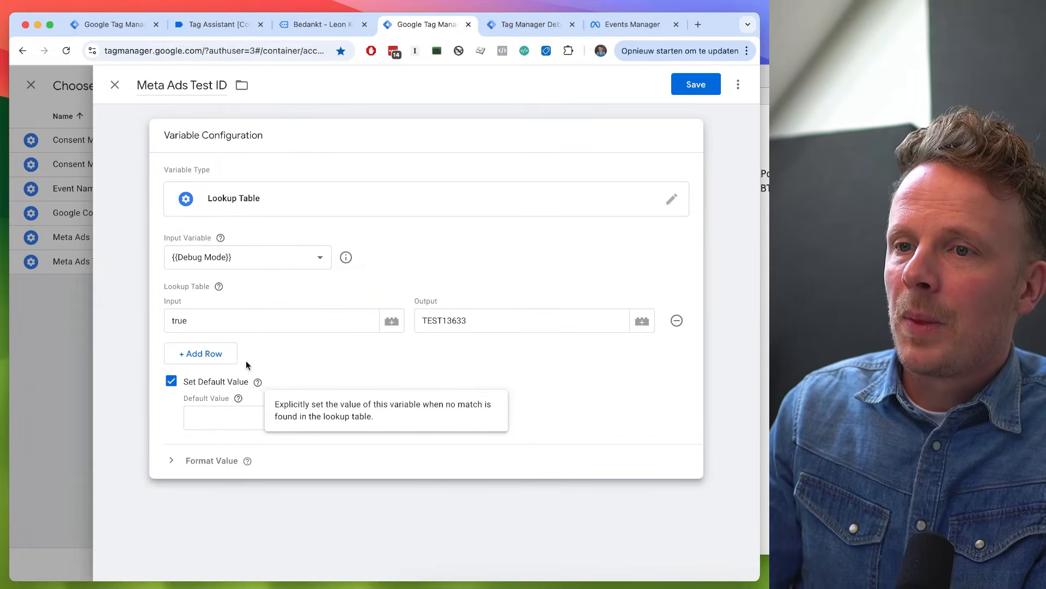
{"action": "double_click", "coordinate": [177, 321]}
{"action": "double_click", "coordinate": [427, 320]}
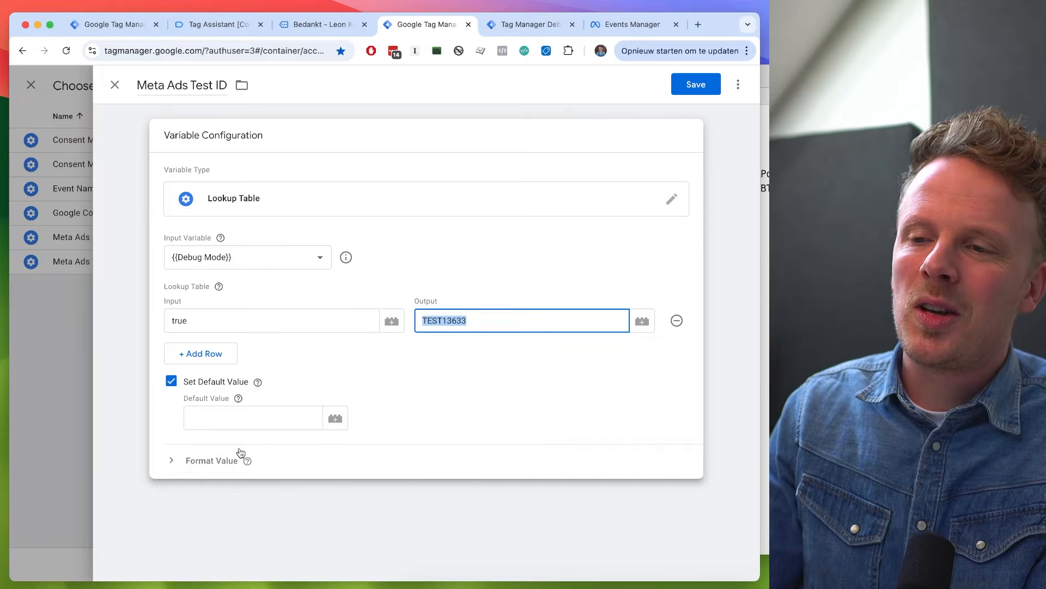
{"action": "left_click", "coordinate": [219, 418]}
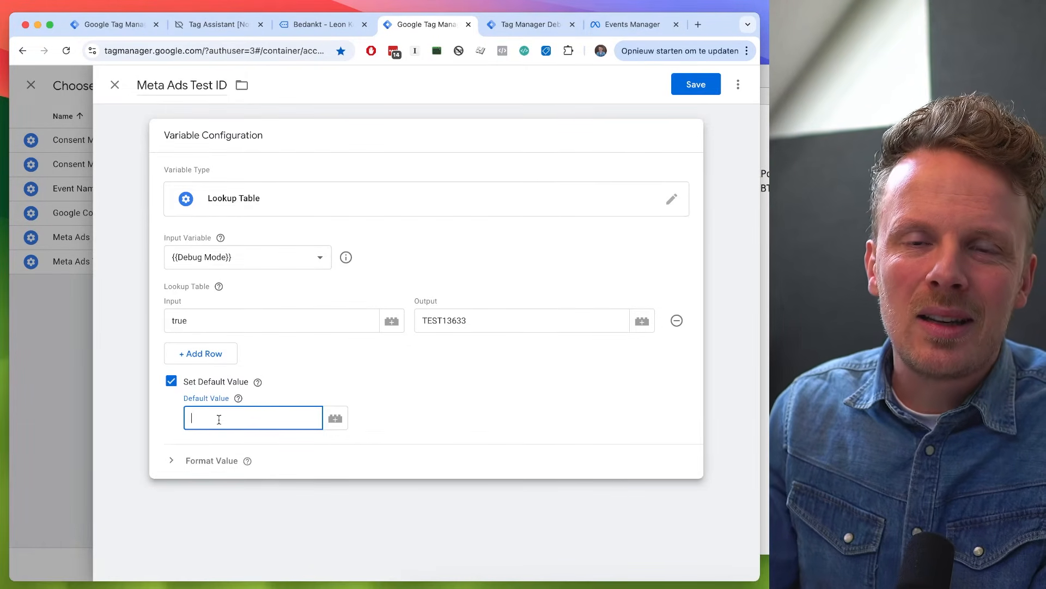
{"action": "double_click", "coordinate": [454, 319]}
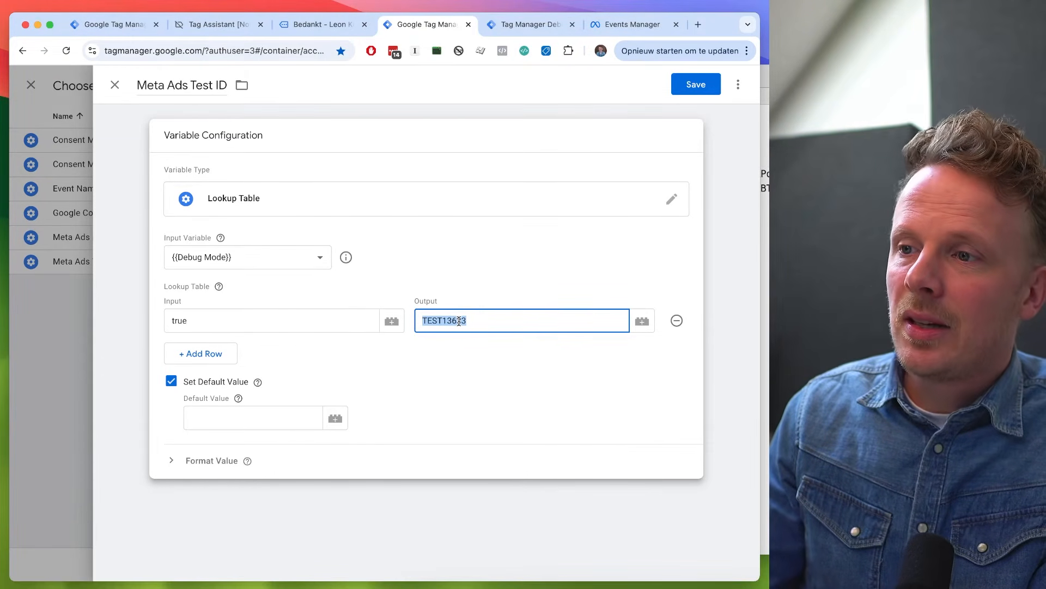
- Compare the lookup row's output with the test_event_code in Meta Events Manager's test events
{"action": "key", "text": "ctrl+Tab"}
{"action": "key", "text": "ctrl+Tab"}
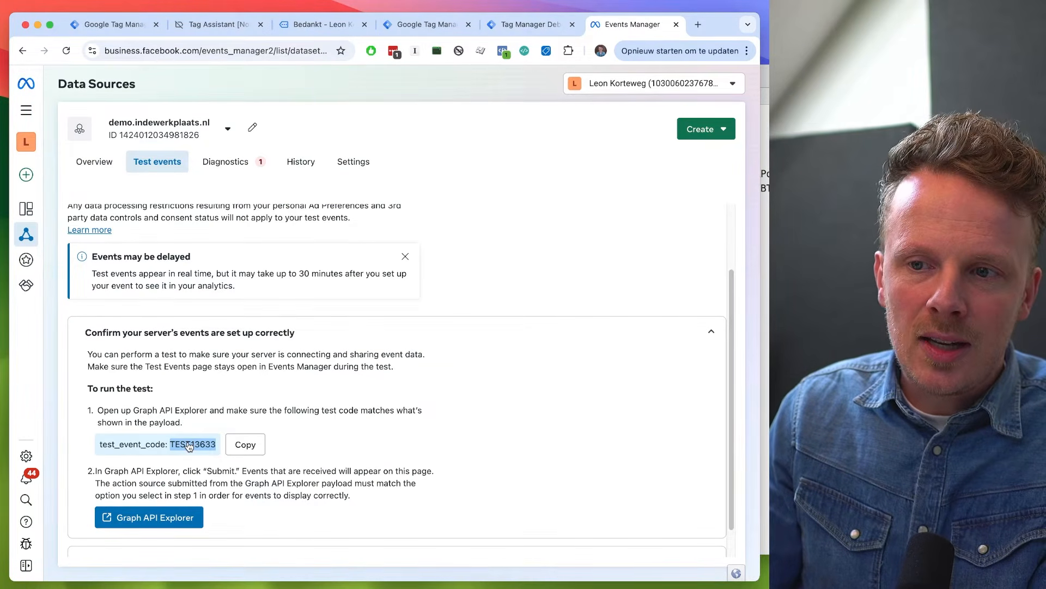
{"action": "key", "text": "ctrl+shift+Tab"}
{"action": "key", "text": "ctrl+shift+Tab"}
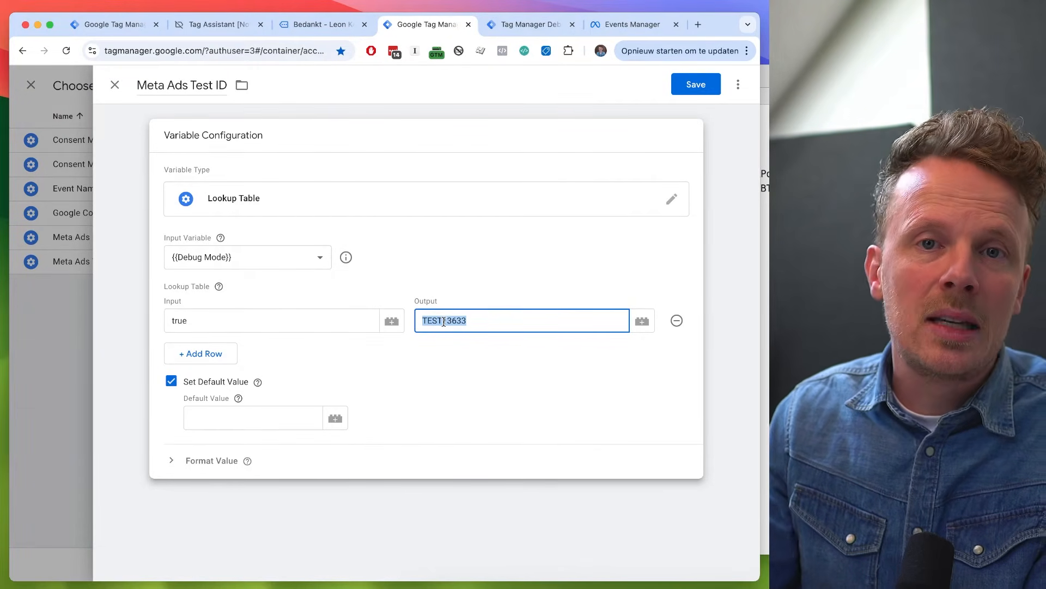
- Save the Meta Ads Test ID variable, and save the 02.01 Meta Ads - PageView tag with it as Test ID
{"action": "left_click", "coordinate": [694, 85]}
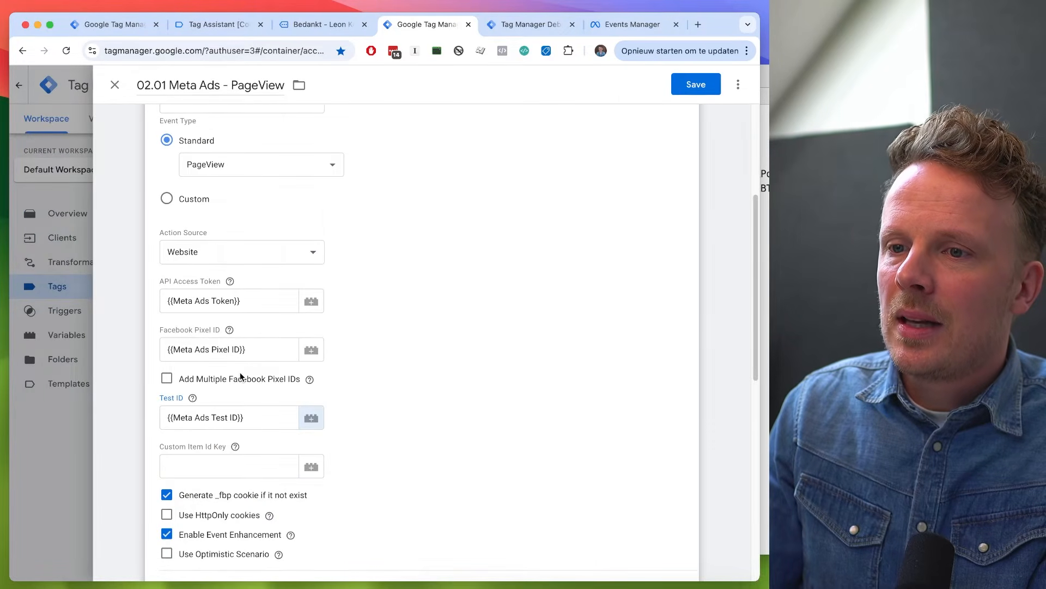
{"action": "triple_click", "coordinate": [251, 417]}
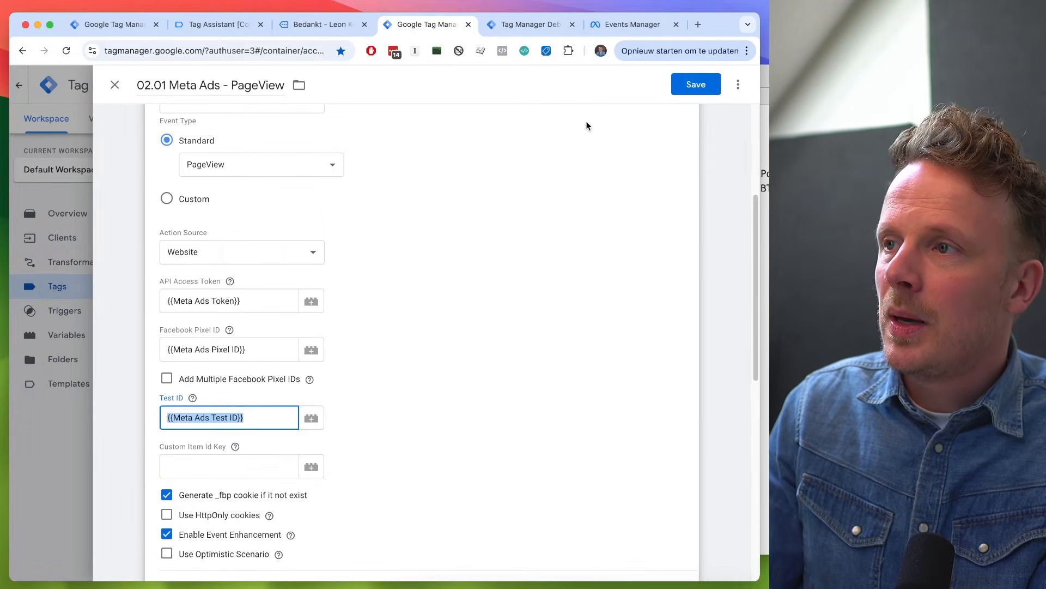
{"action": "left_click", "coordinate": [701, 91]}
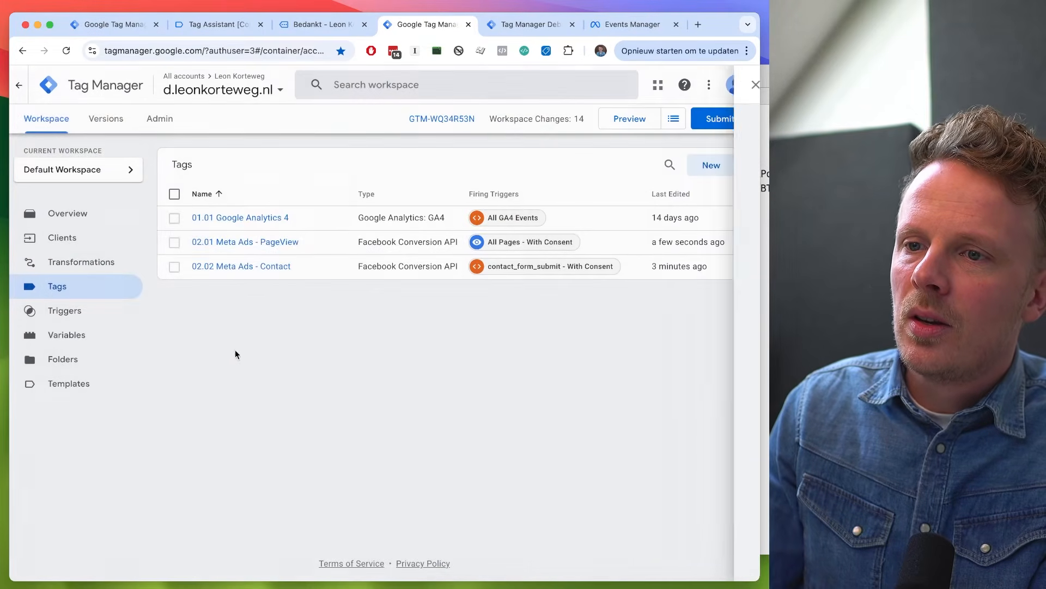
- Set the Test ID of the 02.02 Meta Ads - Contact tag to {{Meta Ads Test ID}} and save the tag
{"action": "left_click", "coordinate": [251, 269]}
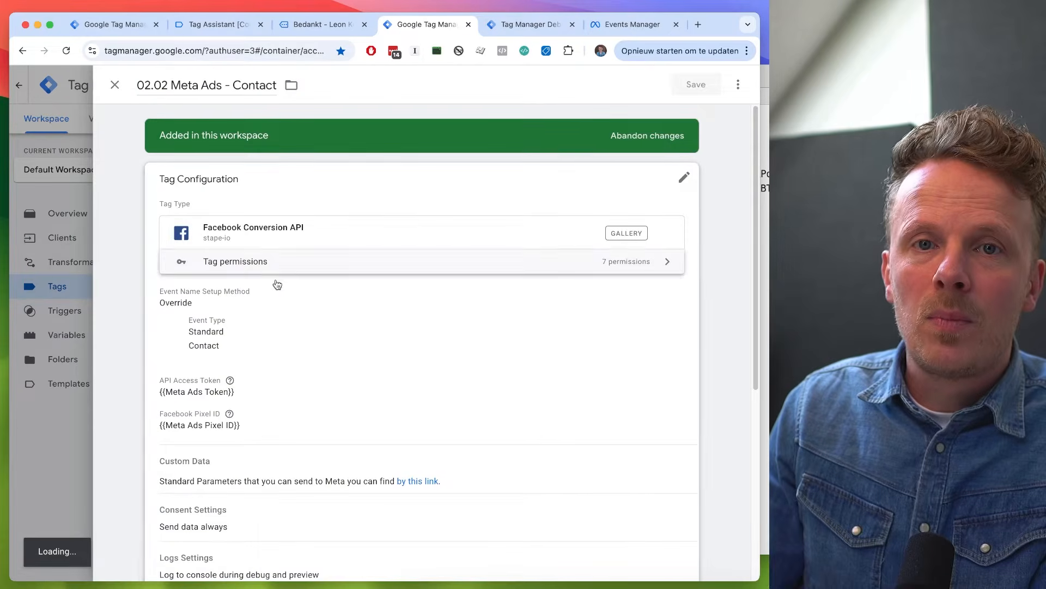
{"action": "scroll", "coordinate": [320, 306], "scroll_direction": "down", "scroll_amount": 3}
{"action": "scroll", "coordinate": [371, 258], "scroll_direction": "down", "scroll_amount": 5}
{"action": "left_click", "coordinate": [262, 214]}
{"action": "left_click", "coordinate": [308, 208]}
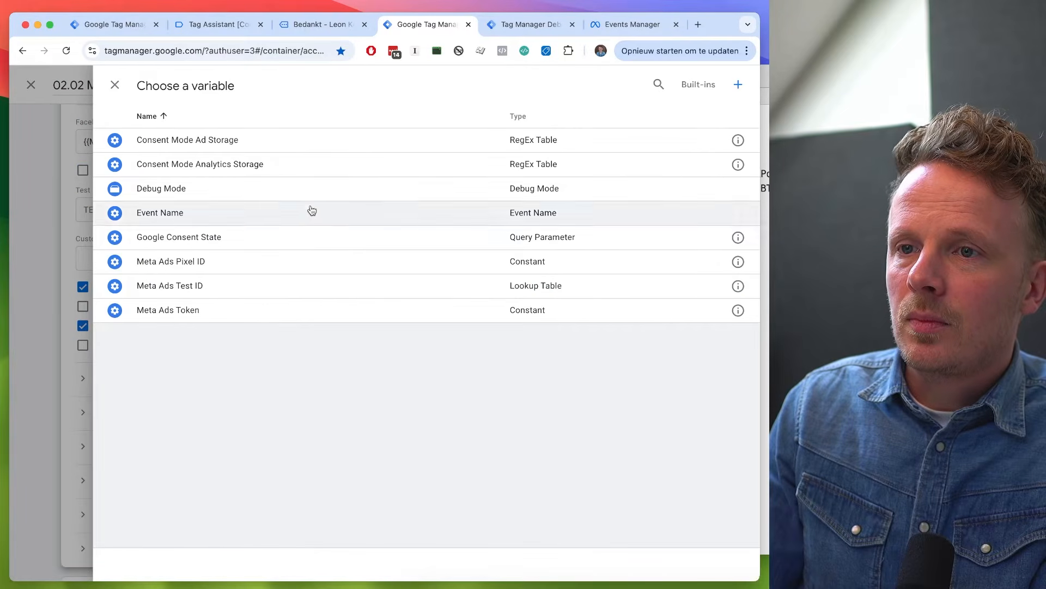
{"action": "left_click", "coordinate": [179, 288]}
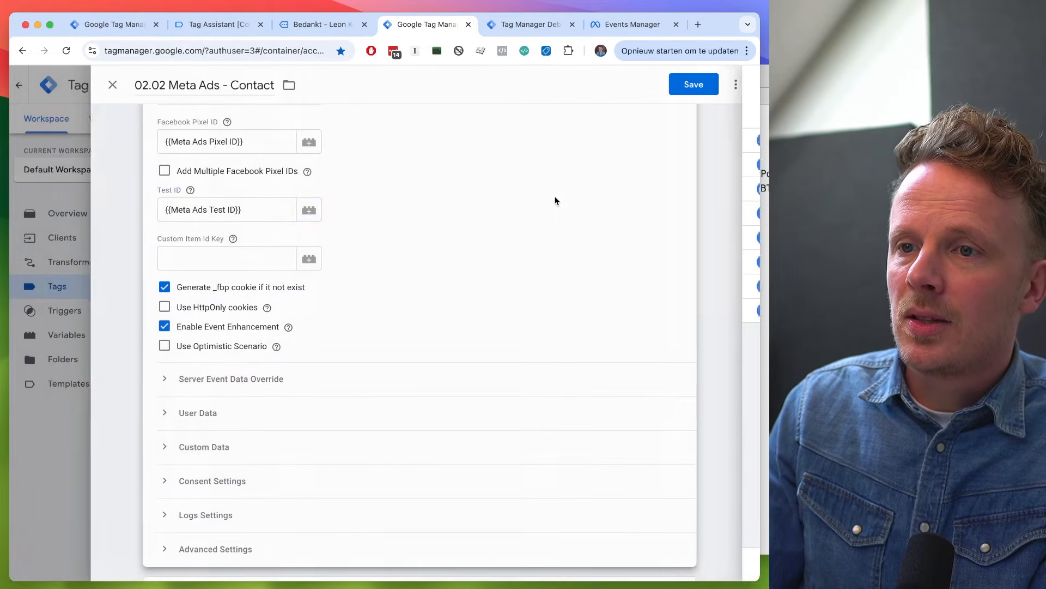
{"action": "scroll", "coordinate": [627, 164], "scroll_direction": "up", "scroll_amount": 4}
{"action": "left_click", "coordinate": [696, 84]}
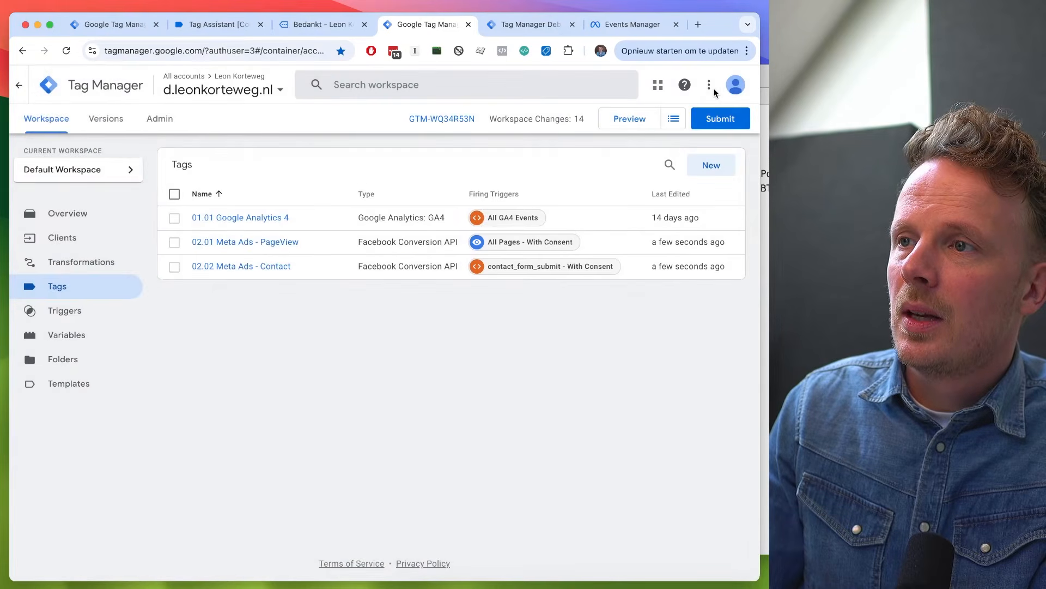
- Preview the server container while loading the website's home page, and check which server tags fired
{"action": "left_click", "coordinate": [620, 124]}
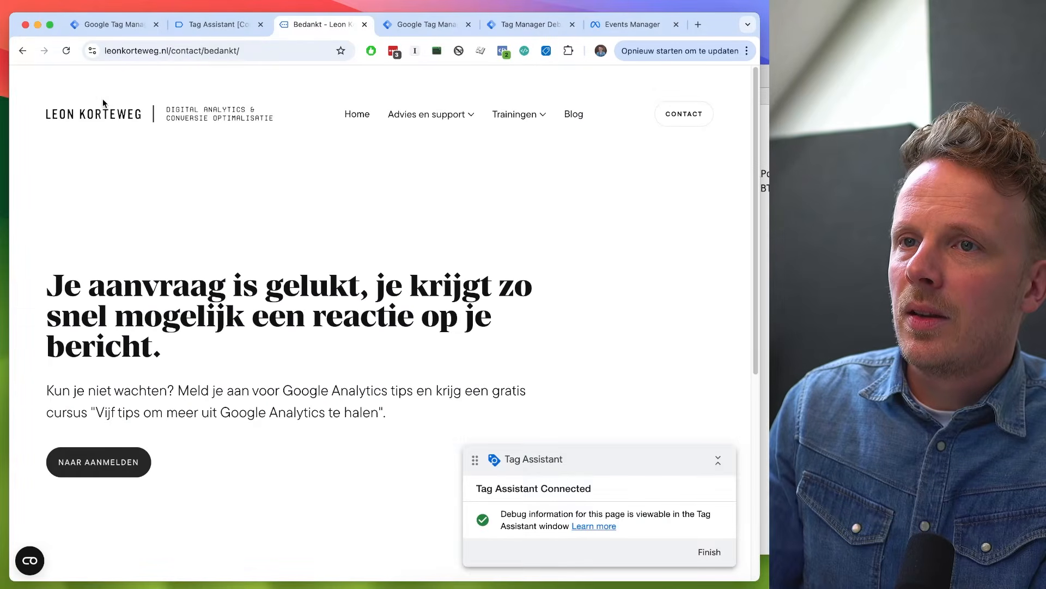
{"action": "left_click", "coordinate": [101, 114]}
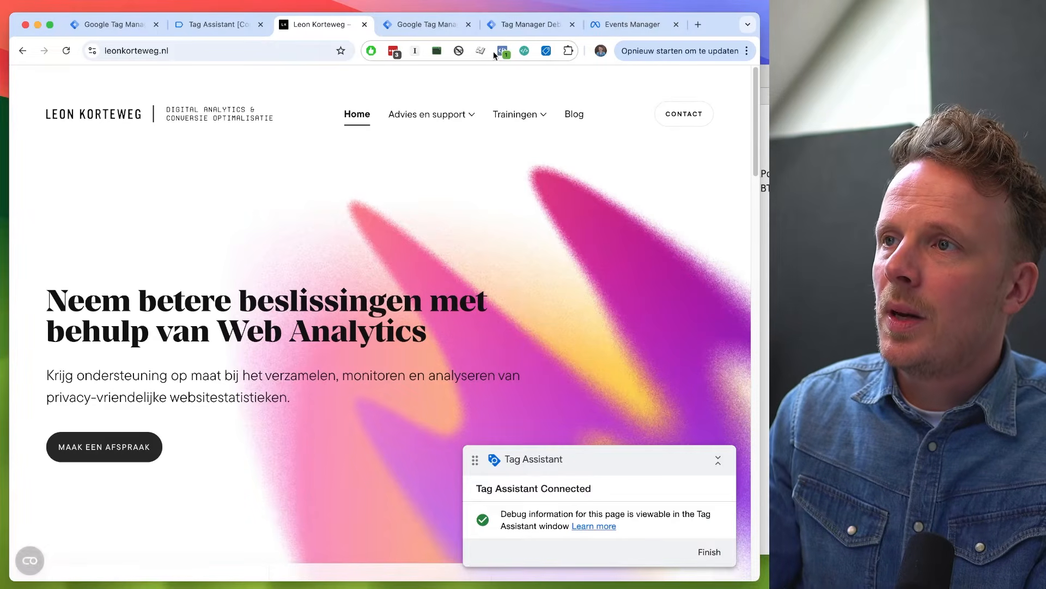
{"action": "left_click", "coordinate": [511, 28]}
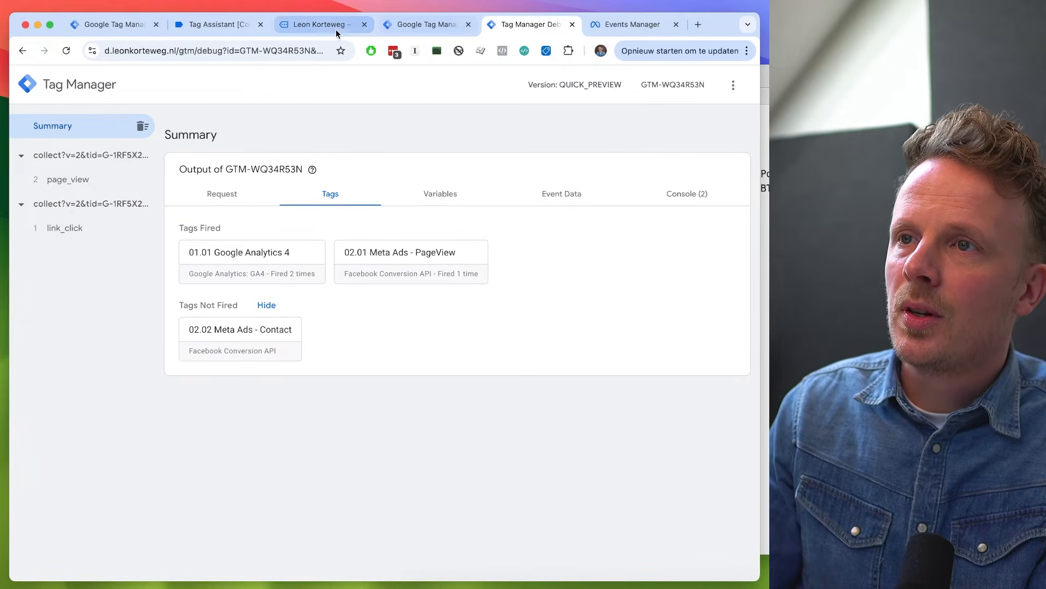
- Examine the fired tags in both container previews and the PageView test events received in Meta Events Manager
{"action": "left_click", "coordinate": [316, 29]}
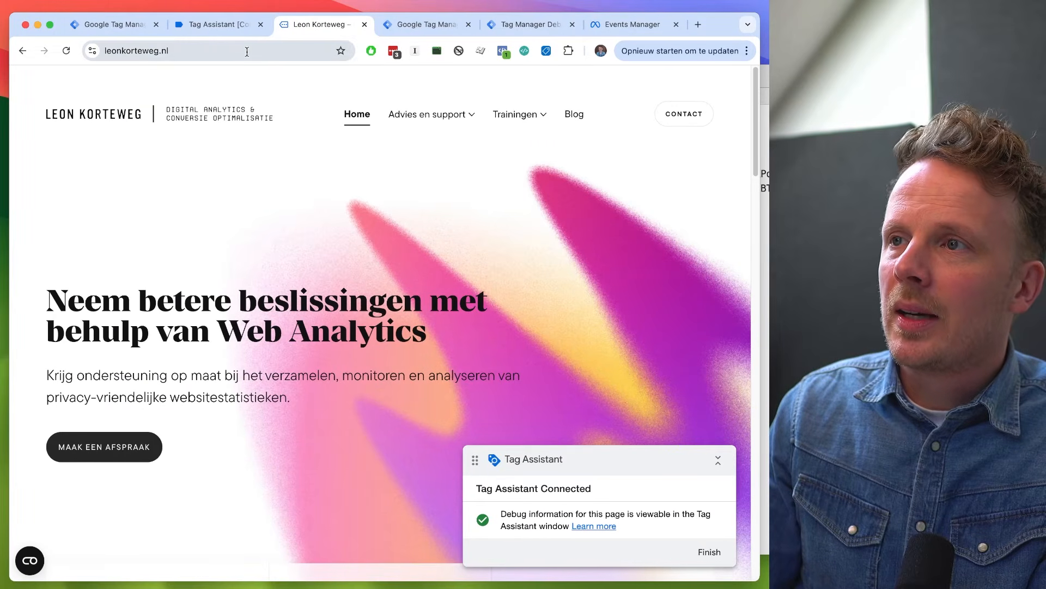
{"action": "left_click", "coordinate": [218, 24]}
{"action": "scroll", "coordinate": [100, 366], "scroll_direction": "down", "scroll_amount": 1}
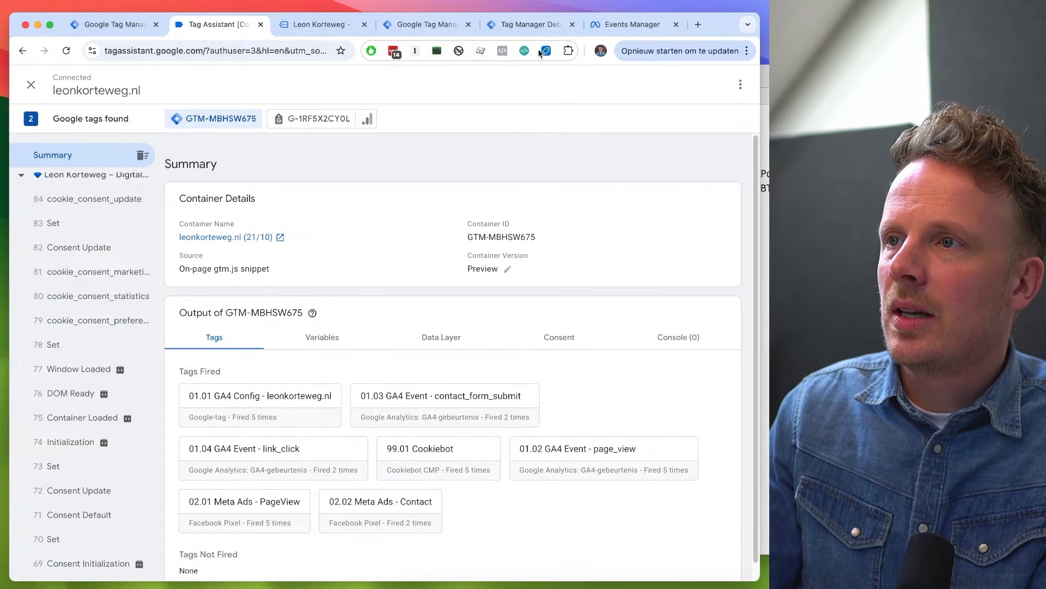
{"action": "left_click", "coordinate": [425, 24]}
{"action": "left_click", "coordinate": [526, 24]}
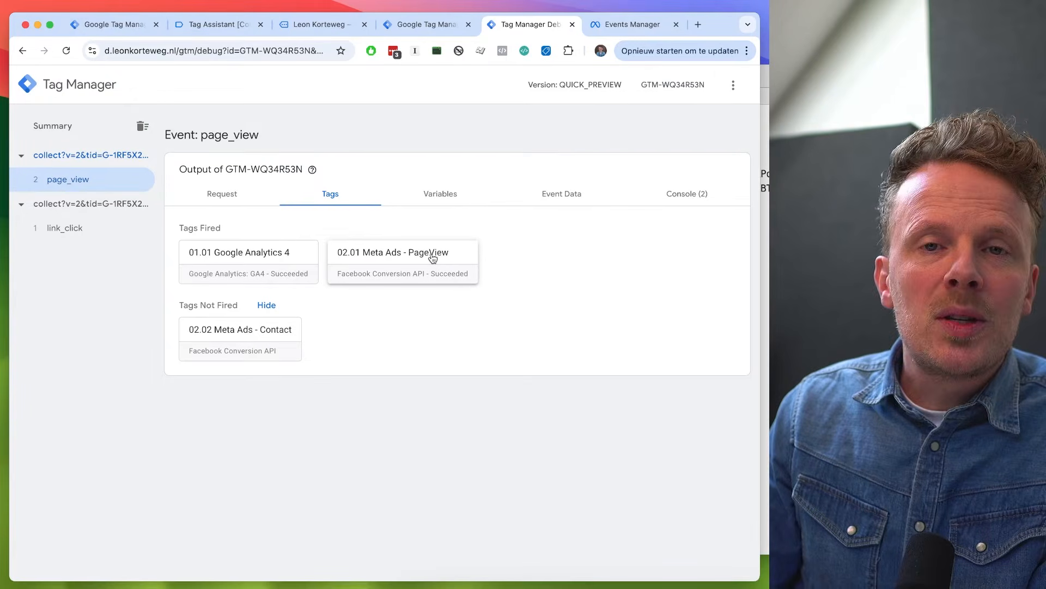
{"action": "key", "text": "ctrl+Tab"}
{"action": "scroll", "coordinate": [431, 257], "scroll_direction": "down", "scroll_amount": 1}
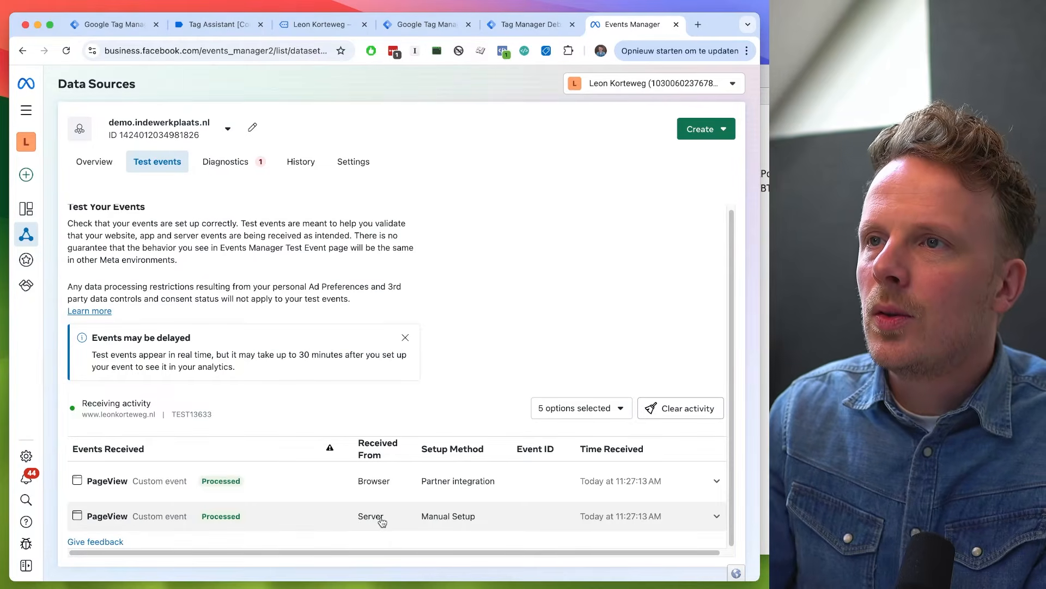
- Fill in the website's contact form with the name "Test" and a test e-mail address, and submit it
{"action": "key", "text": "super+alt+Left"}
{"action": "key", "text": "super+alt+Left"}
{"action": "key", "text": "super+alt+Left"}
{"action": "left_click", "coordinate": [677, 121]}
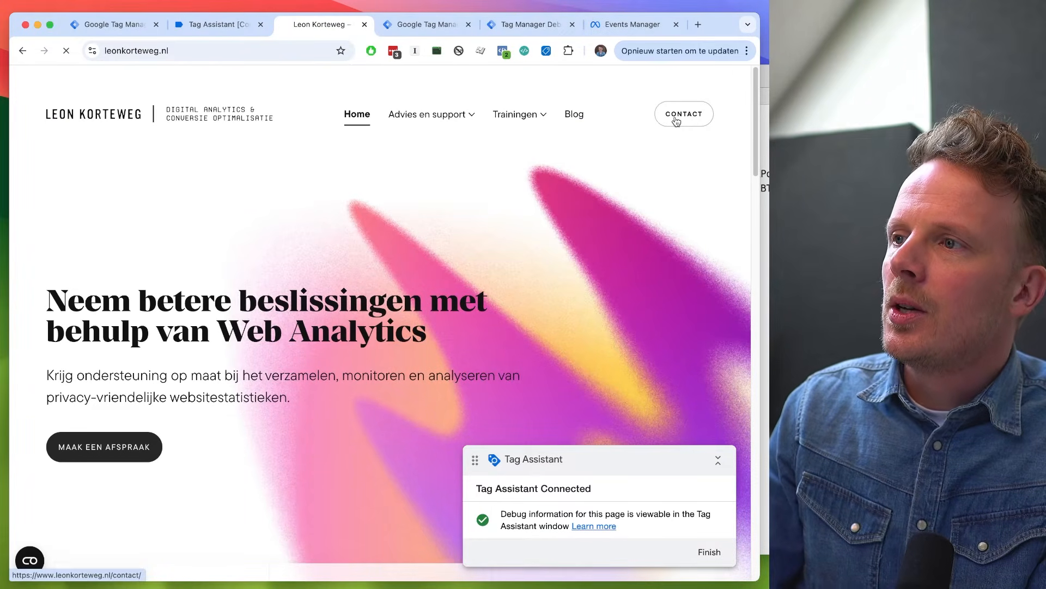
{"action": "type", "text": "Test"}
{"action": "key", "text": "Tab"}
{"action": "type", "text": "test#"}
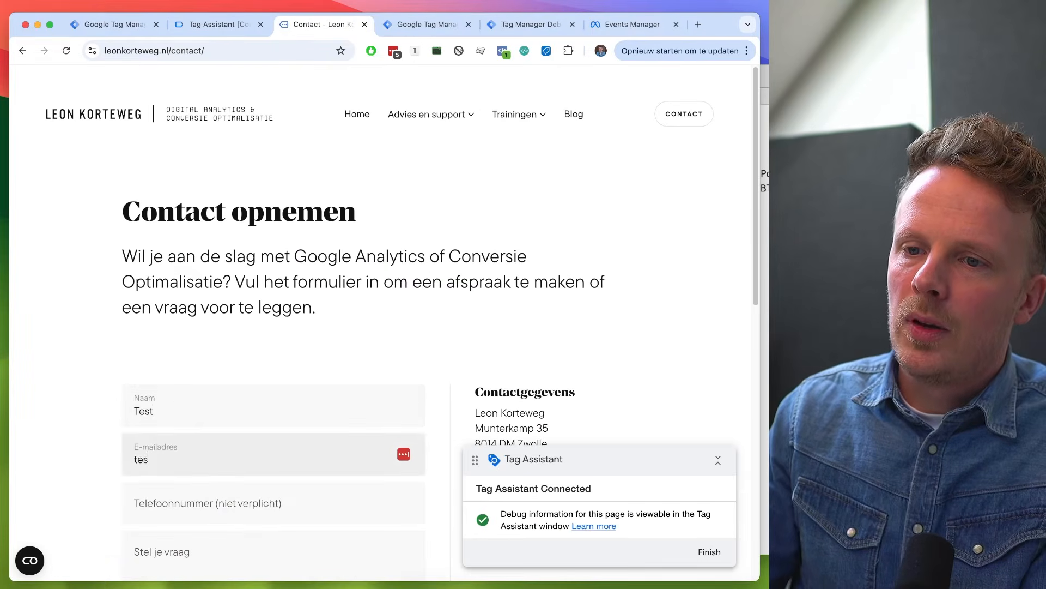
{"action": "type", "text": "@tes"}
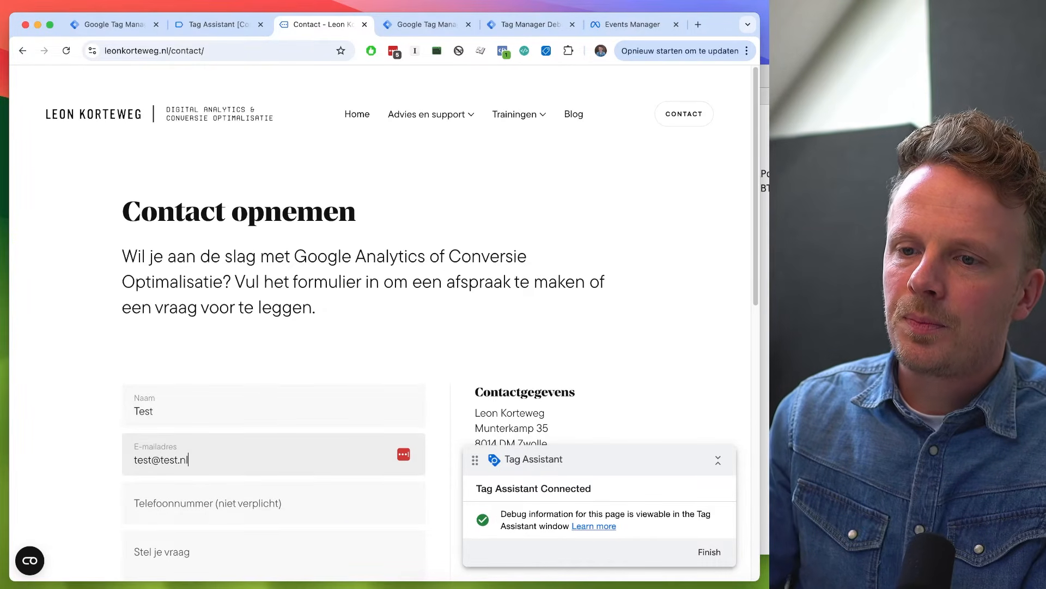
{"action": "type", "text": "t.nl"}
{"action": "scroll", "coordinate": [333, 530], "scroll_direction": "down", "scroll_amount": 3}
{"action": "left_click", "coordinate": [149, 562]}
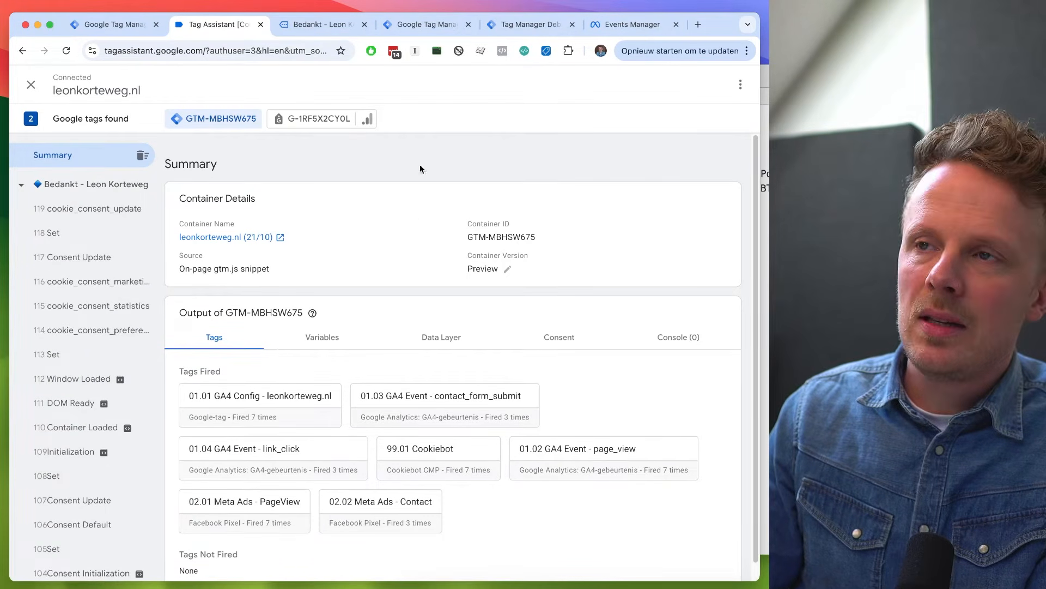
- Check the tags fired on contact_form_submit in the server preview and the Contact events received in Meta Events Manager
{"action": "left_click", "coordinate": [437, 25]}
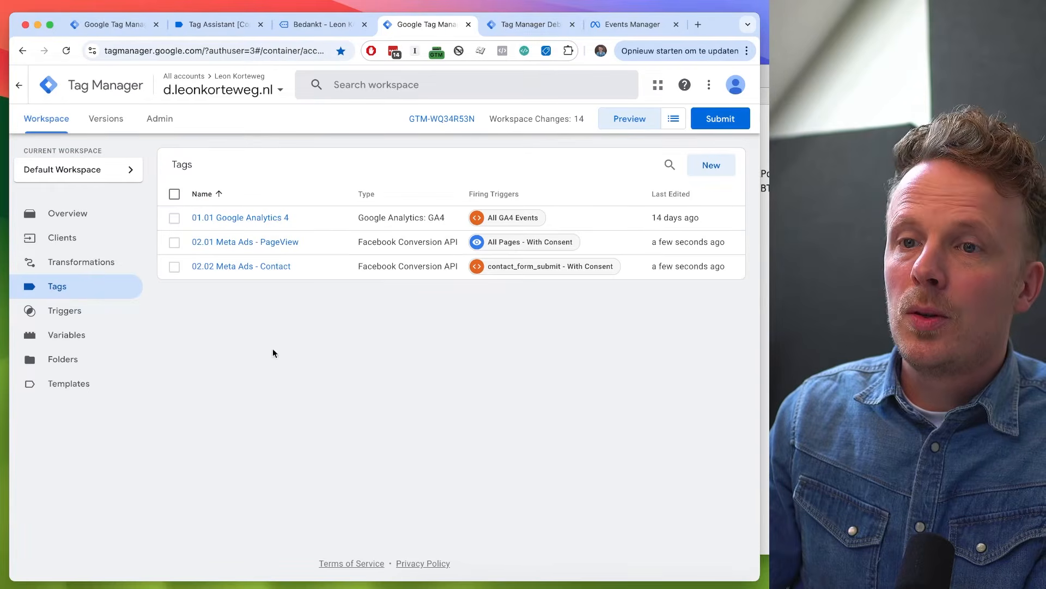
{"action": "left_click", "coordinate": [514, 27]}
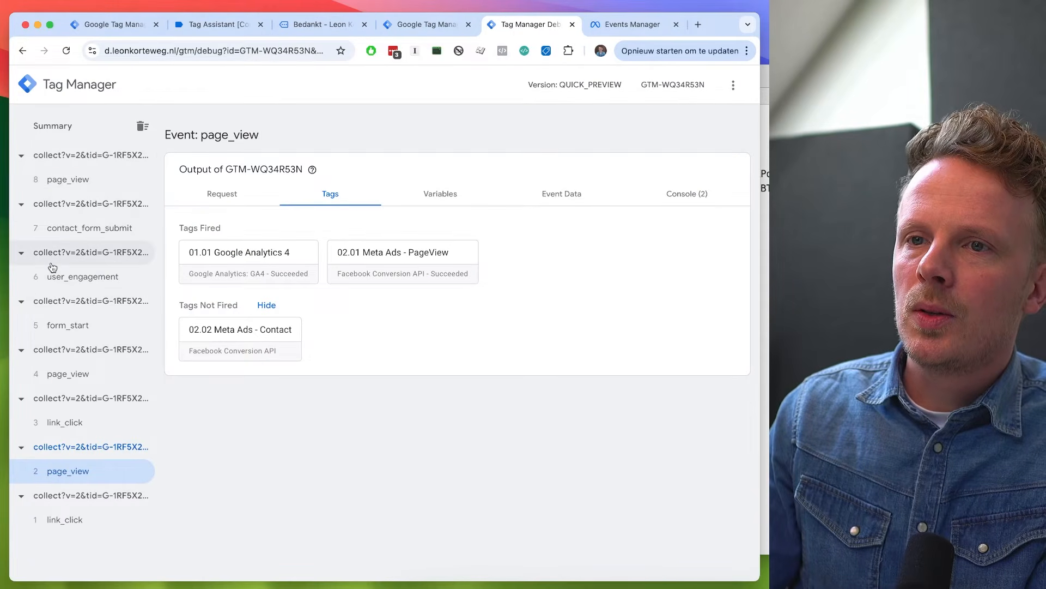
{"action": "left_click", "coordinate": [87, 227]}
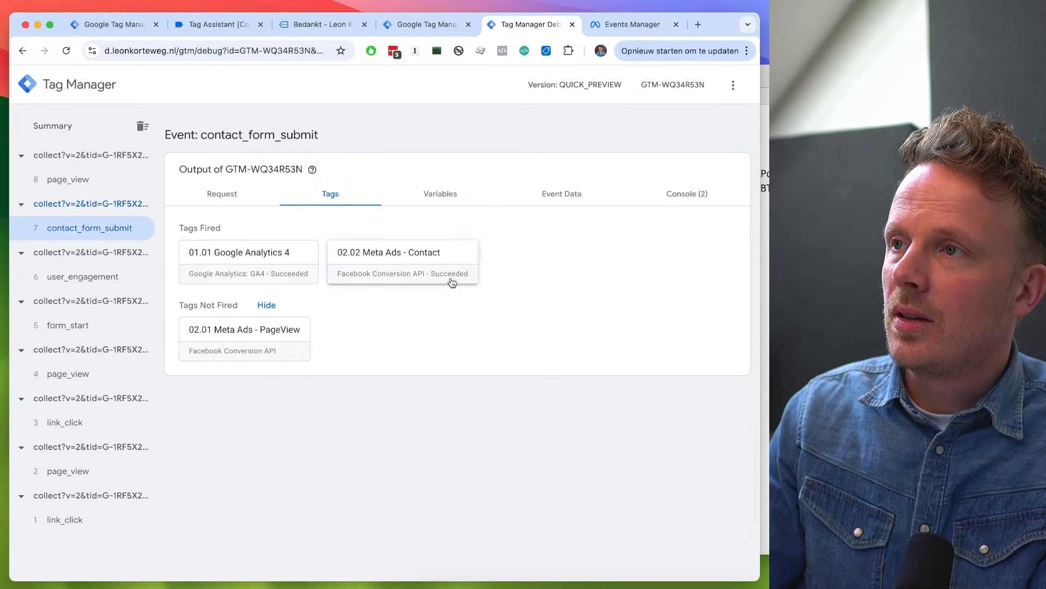
{"action": "left_click", "coordinate": [632, 24]}
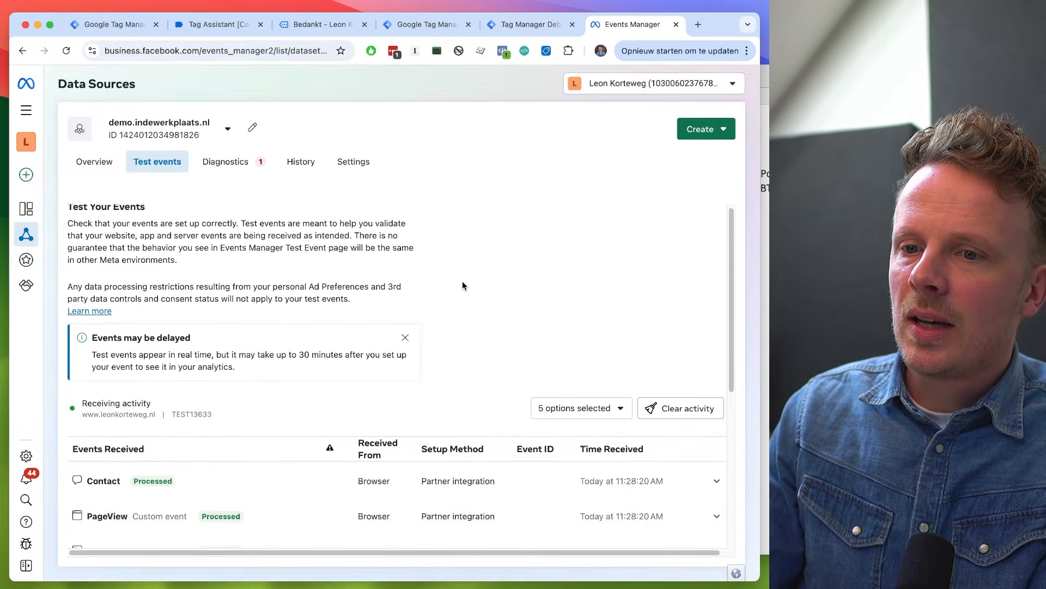
{"action": "scroll", "coordinate": [463, 282], "scroll_direction": "down", "scroll_amount": 5}
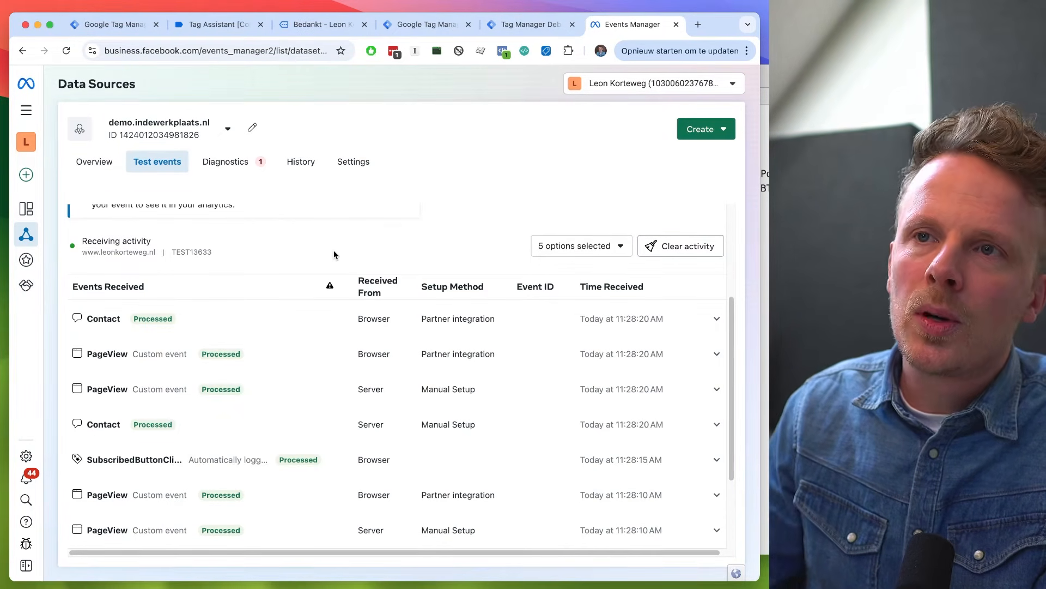
- Start a new user-defined variable named "Event ID" in the web container
{"action": "left_click", "coordinate": [131, 24]}
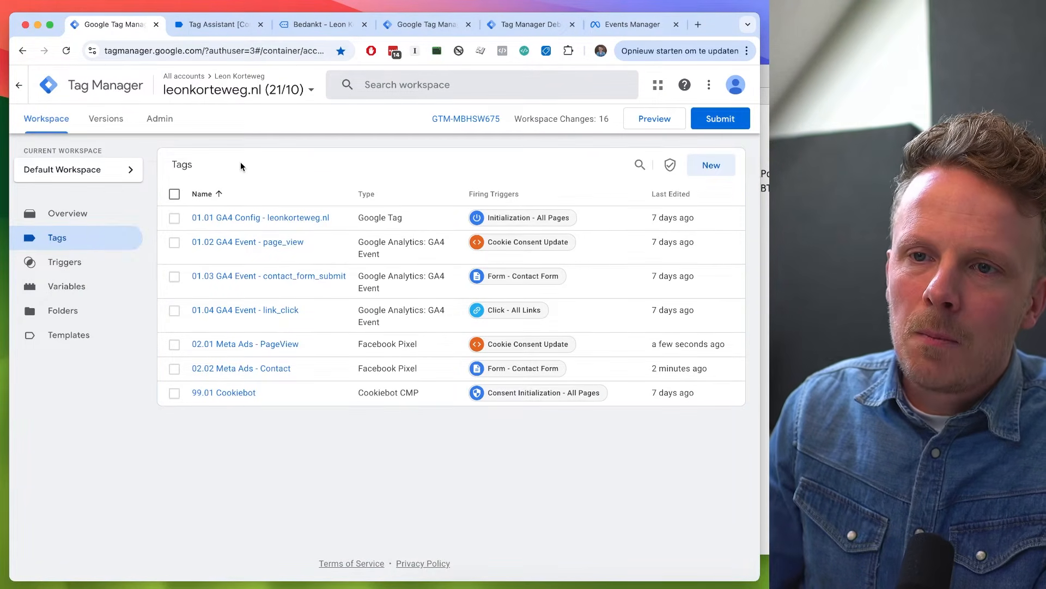
{"action": "left_click", "coordinate": [95, 285]}
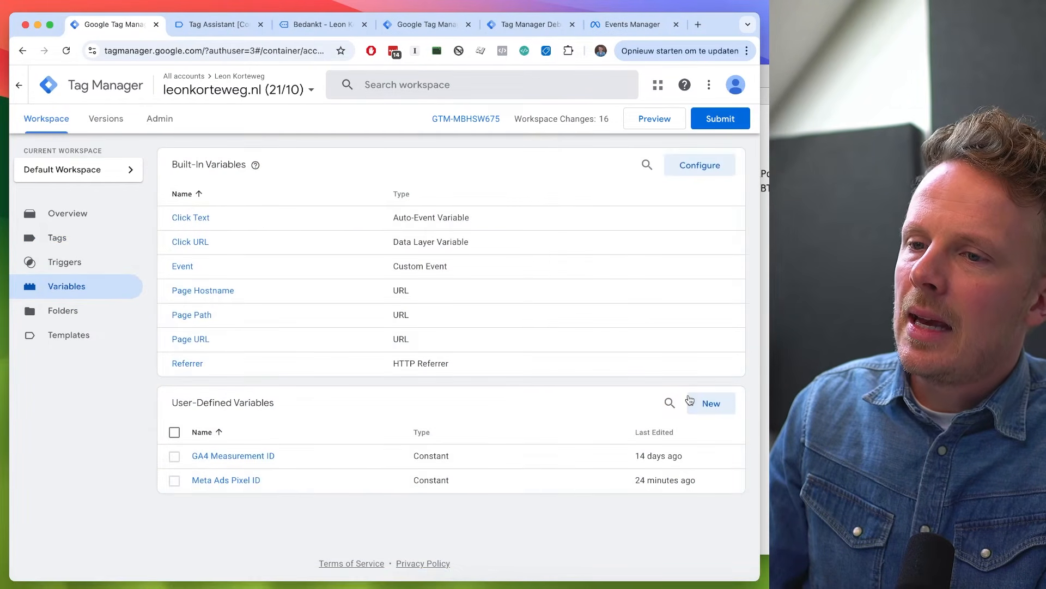
{"action": "left_click", "coordinate": [711, 404]}
{"action": "double_click", "coordinate": [200, 83]}
{"action": "key", "text": "super+a"}
{"action": "type", "text": "Event ID"}
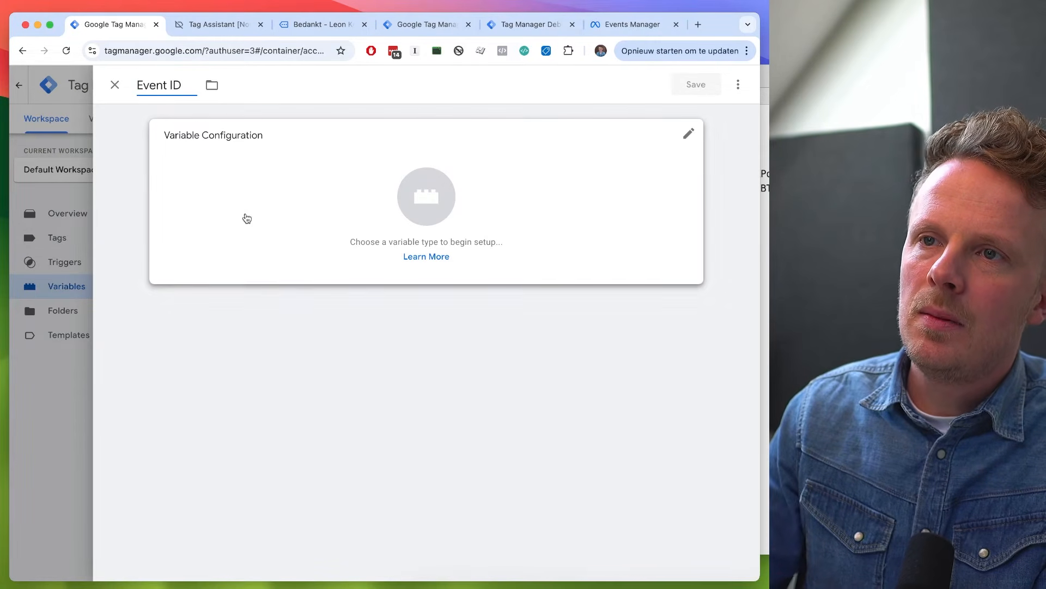
- Search the Community Template Gallery for "event" and add the Event Id variable template to the workspace
{"action": "left_click", "coordinate": [247, 218]}
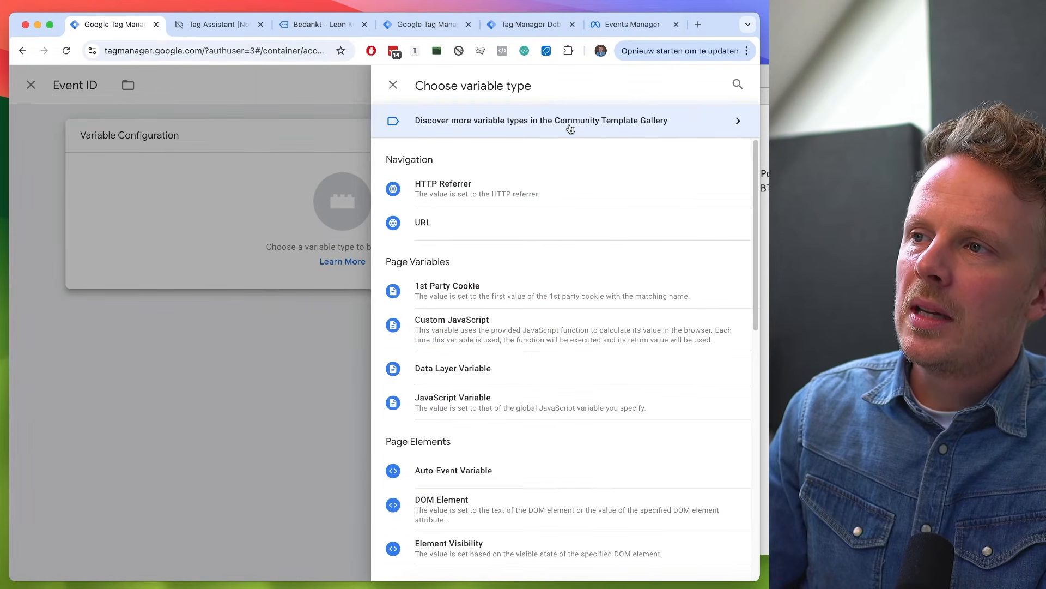
{"action": "left_click", "coordinate": [650, 131]}
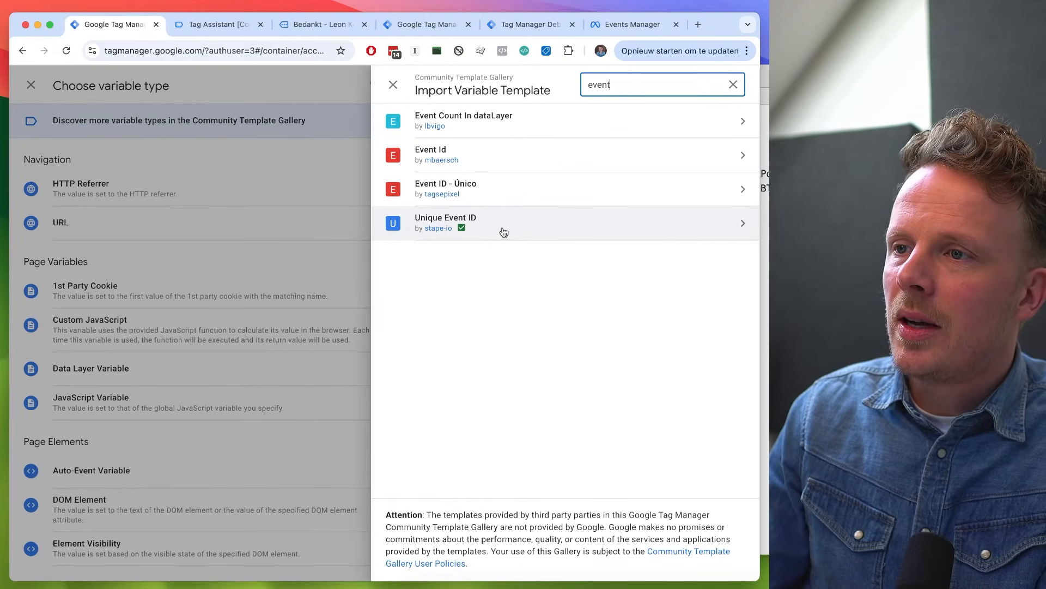
{"action": "left_click", "coordinate": [508, 162]}
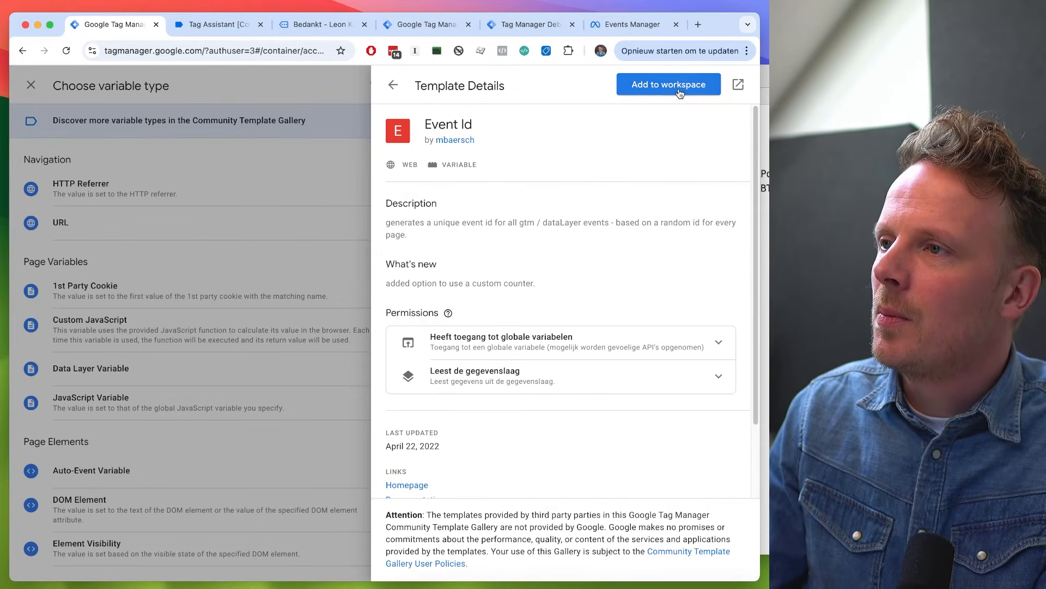
{"action": "left_click", "coordinate": [678, 90]}
{"action": "left_click", "coordinate": [545, 308]}
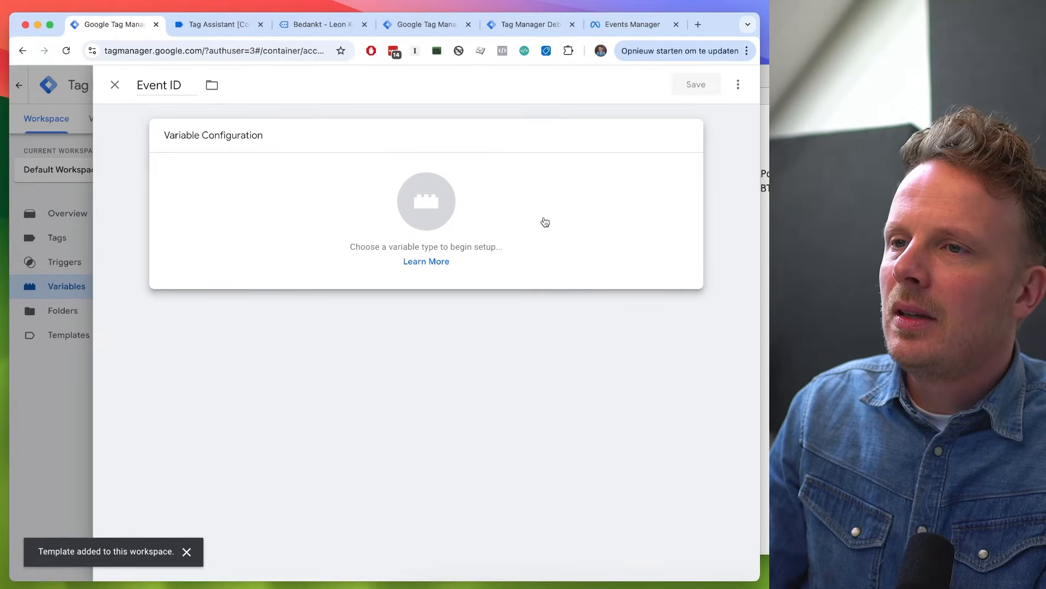
{"action": "left_click", "coordinate": [543, 221]}
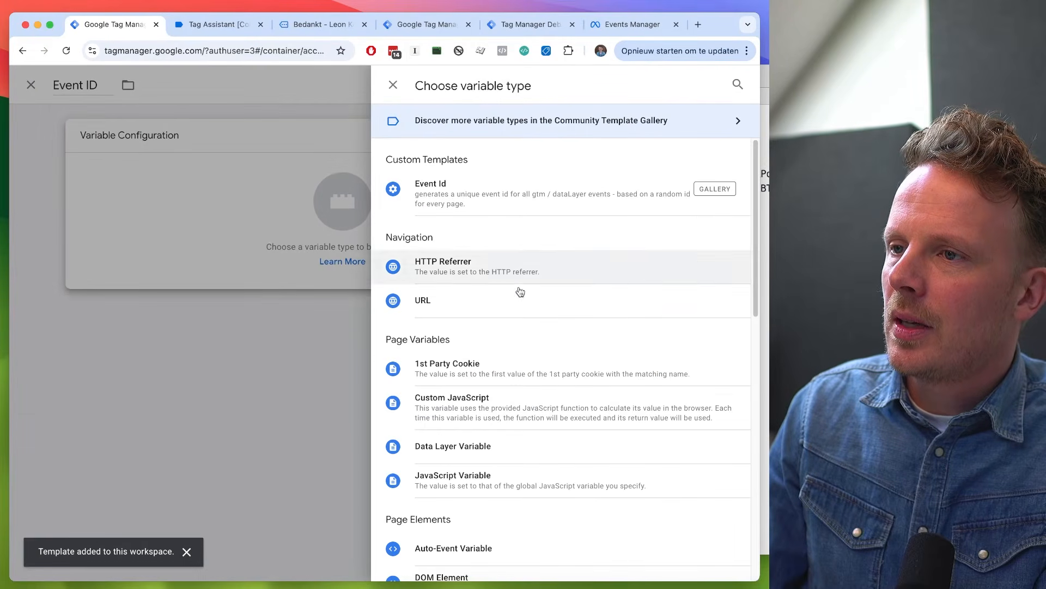
{"action": "left_click", "coordinate": [489, 198]}
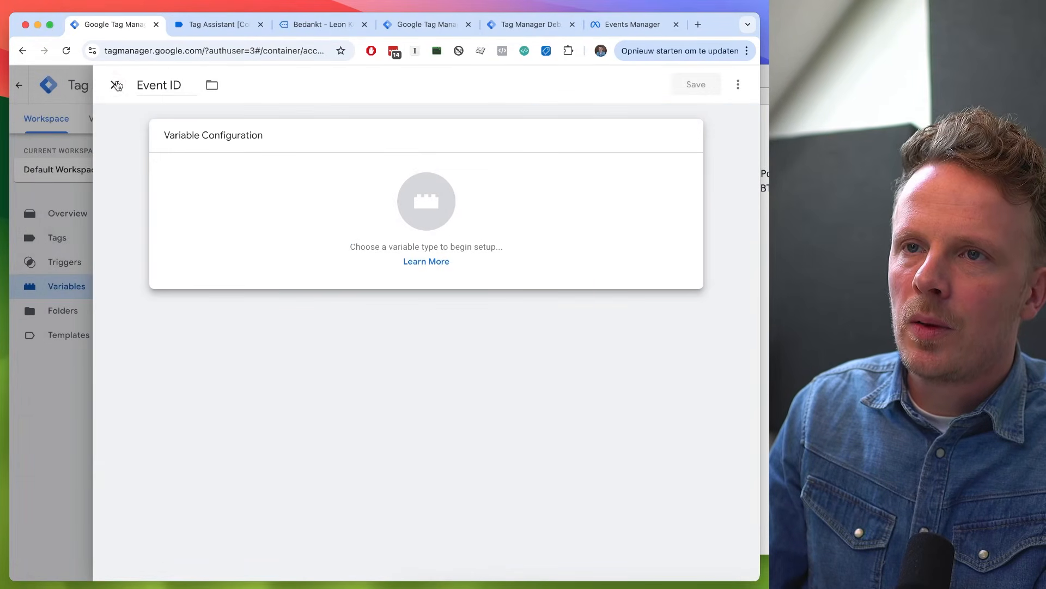
{"action": "left_click", "coordinate": [114, 84]}
{"action": "left_click", "coordinate": [495, 231]}
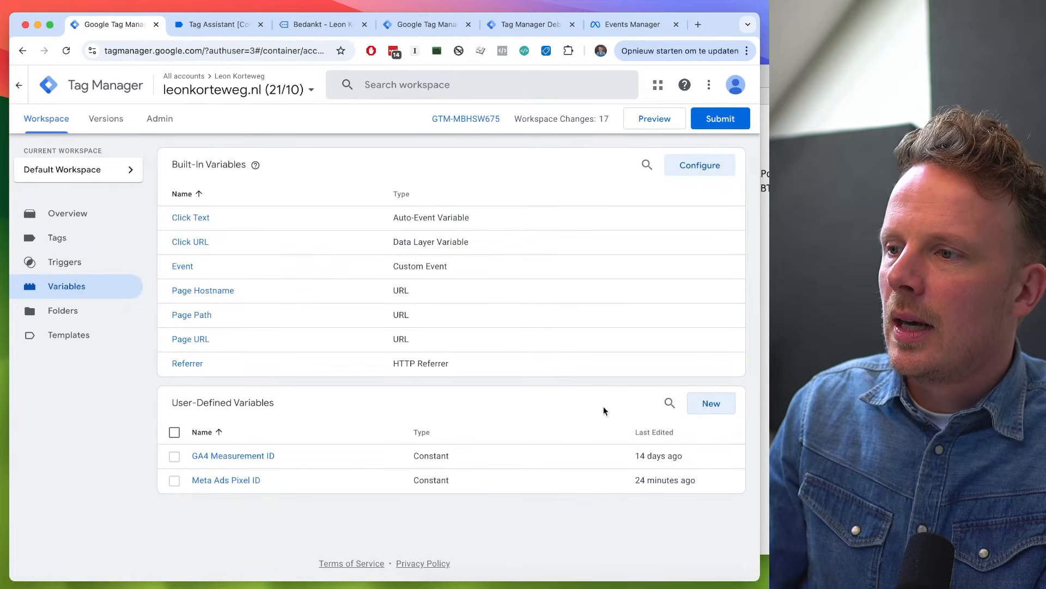
- Create and save a user-defined variable named "Event ID" using the Event Id custom template in the web container
{"action": "left_click", "coordinate": [703, 403]}
{"action": "left_click", "coordinate": [181, 85]}
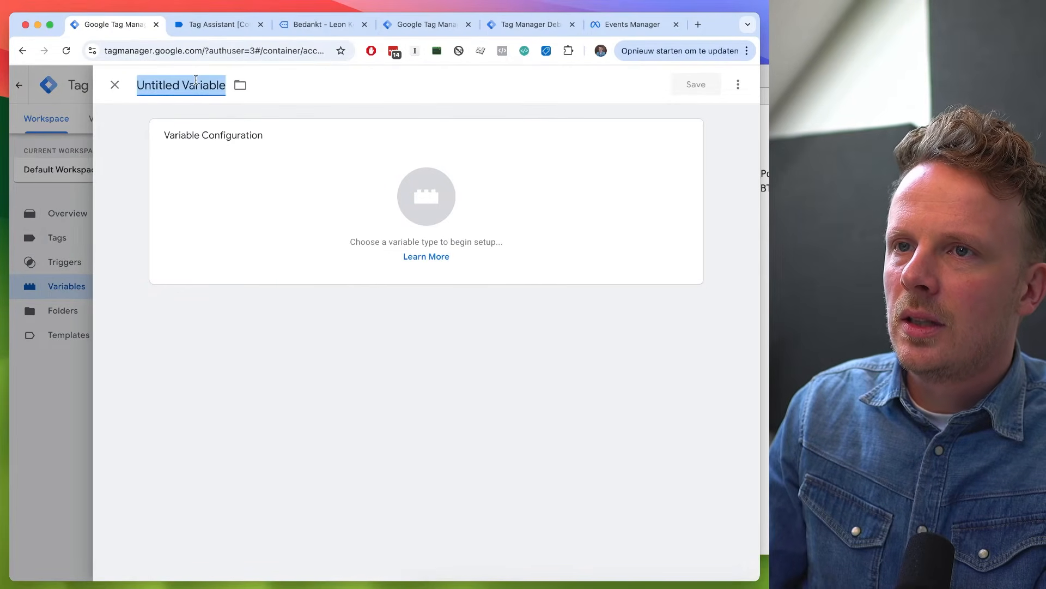
{"action": "type", "text": "Event ID"}
{"action": "left_click", "coordinate": [182, 182]}
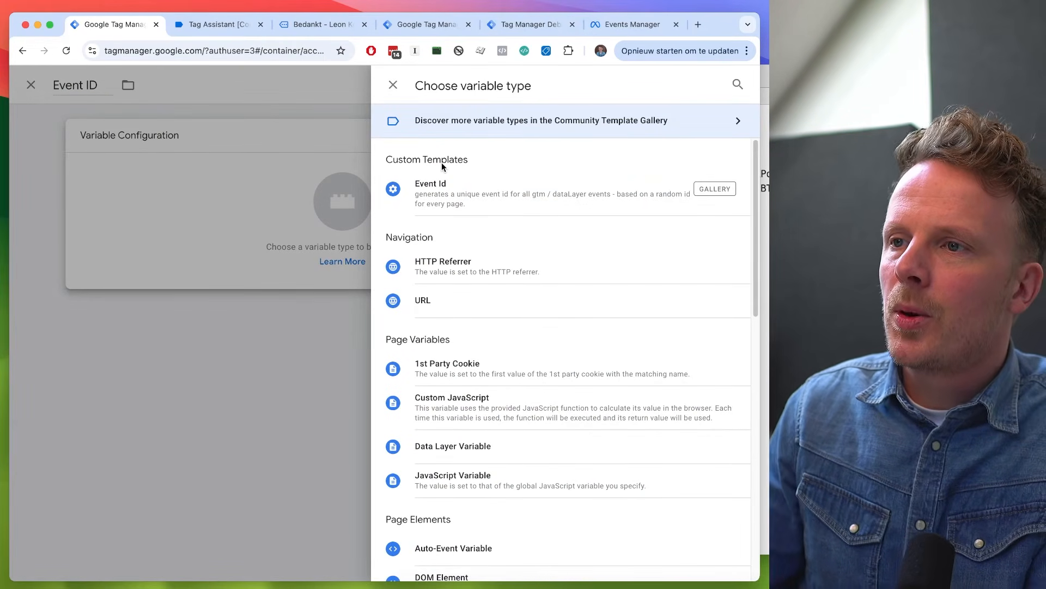
{"action": "left_click", "coordinate": [441, 199]}
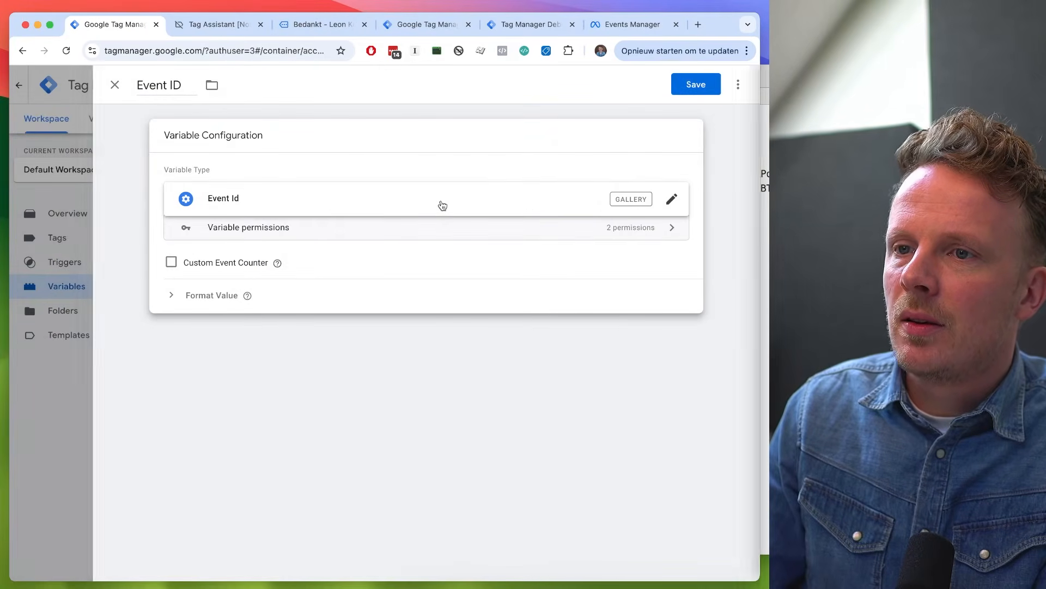
{"action": "left_click", "coordinate": [442, 205]}
{"action": "left_click", "coordinate": [198, 209]}
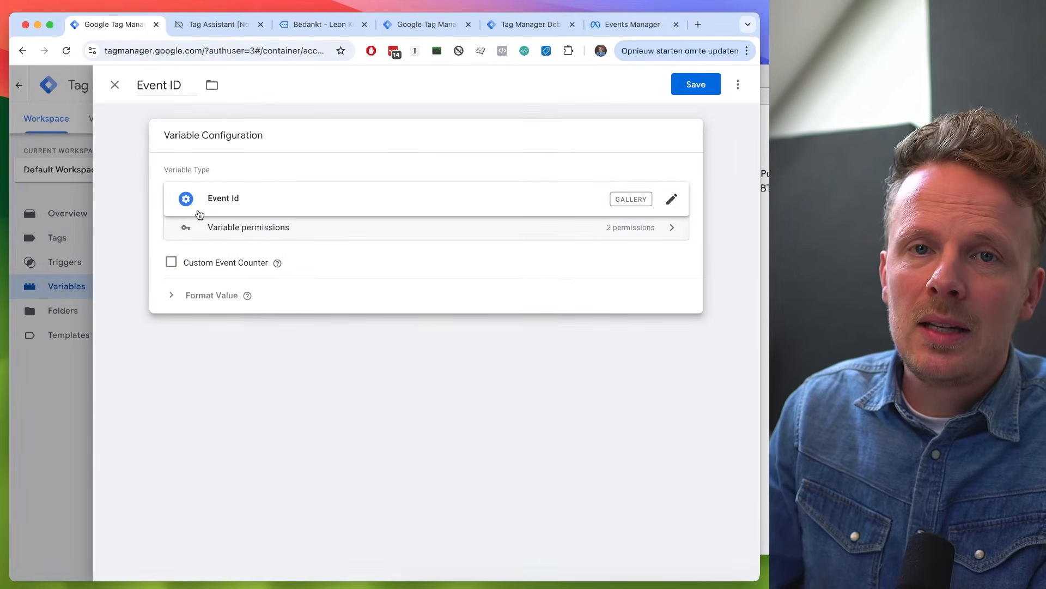
{"action": "left_click", "coordinate": [696, 88]}
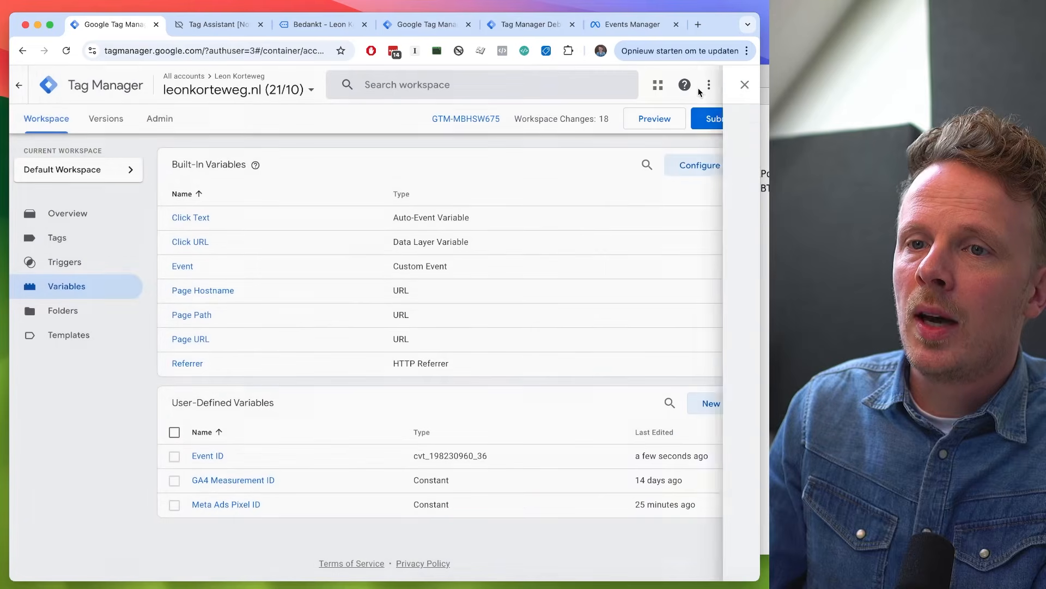
- Set the Event ID of the web container's 02.01 Meta Ads - PageView tag to {{Event ID}} and save the tag
{"action": "left_click", "coordinate": [60, 242]}
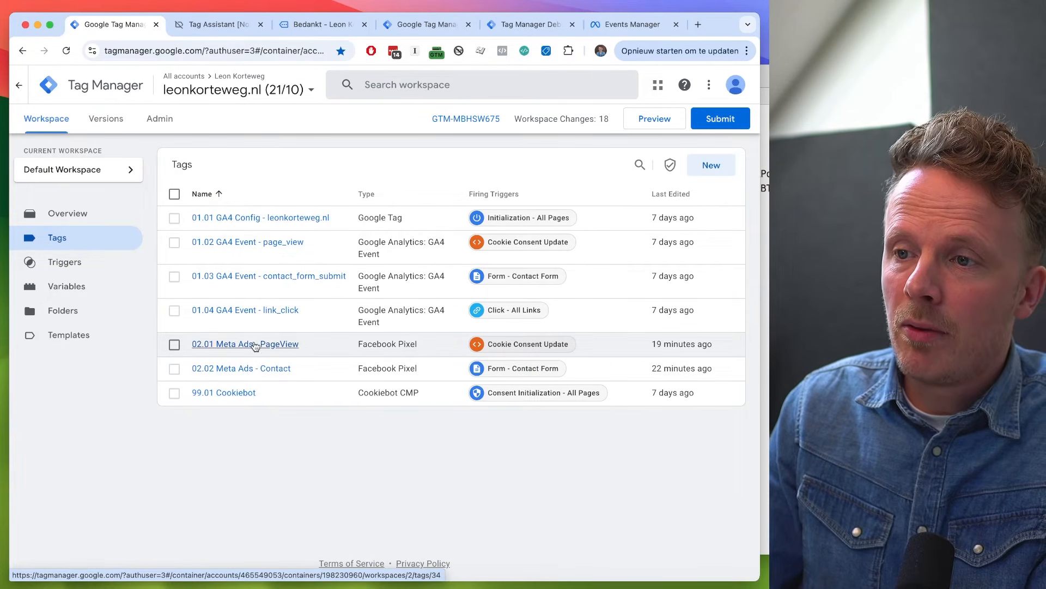
{"action": "left_click", "coordinate": [414, 23]}
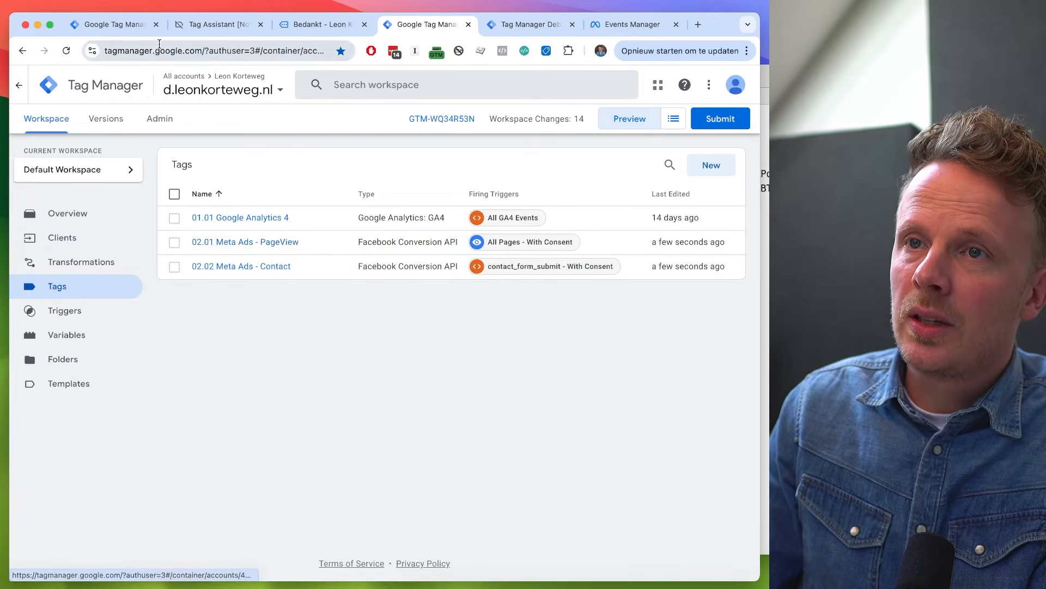
{"action": "left_click", "coordinate": [127, 25]}
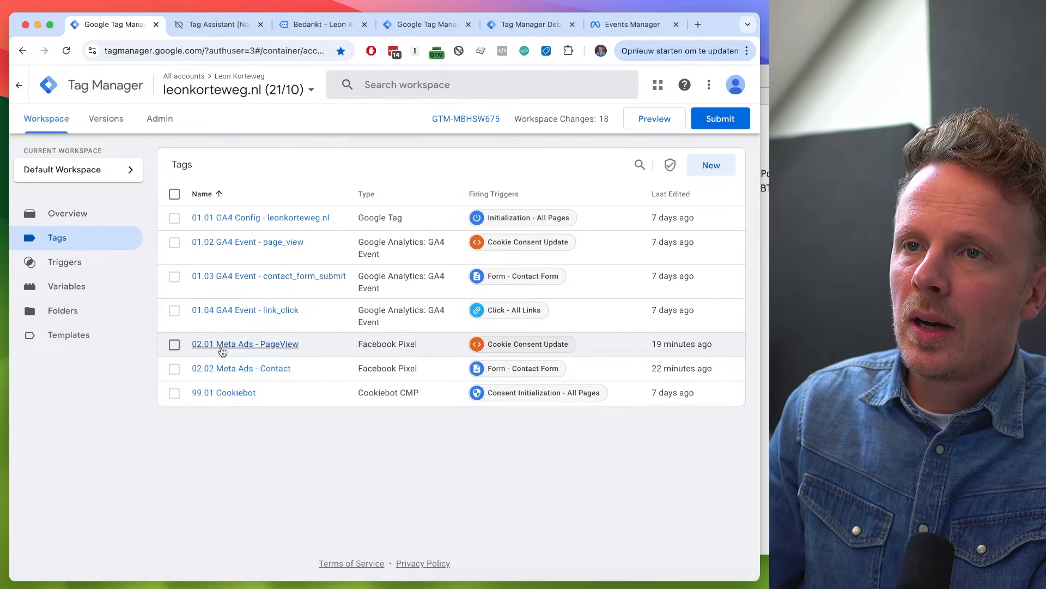
{"action": "left_click", "coordinate": [226, 347]}
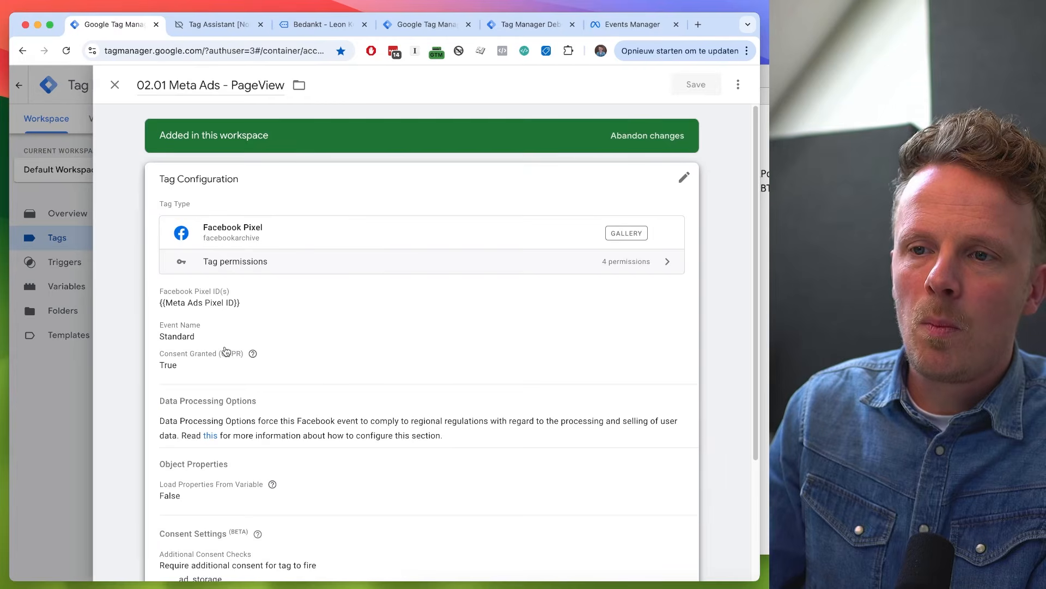
{"action": "scroll", "coordinate": [244, 345], "scroll_direction": "down", "scroll_amount": 5}
{"action": "left_click", "coordinate": [244, 345]}
{"action": "scroll", "coordinate": [371, 341], "scroll_direction": "down", "scroll_amount": 6}
{"action": "scroll", "coordinate": [369, 338], "scroll_direction": "up", "scroll_amount": 3}
{"action": "left_click", "coordinate": [268, 270]}
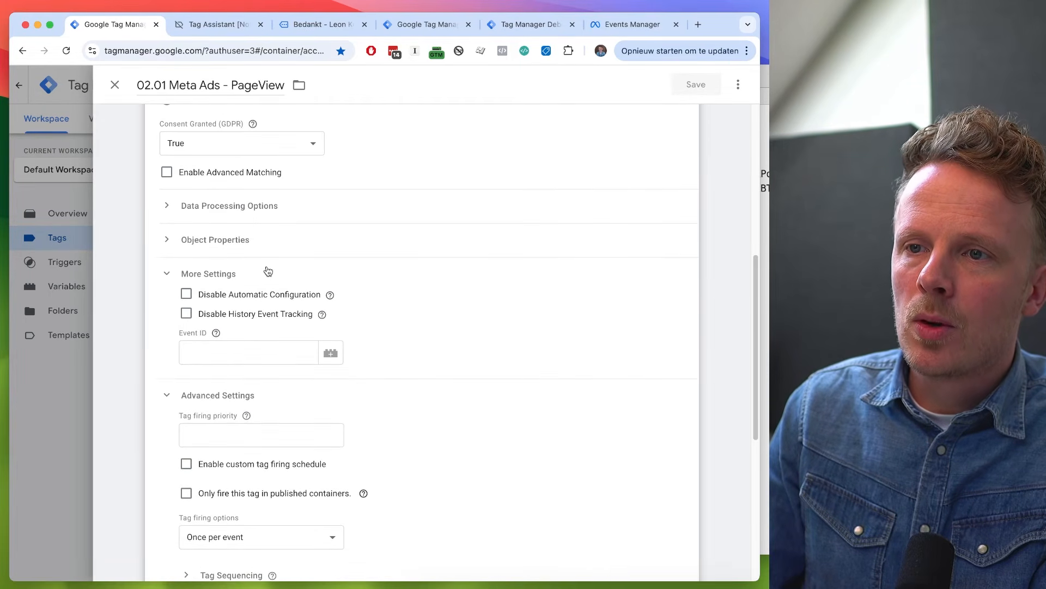
{"action": "scroll", "coordinate": [268, 271], "scroll_direction": "up", "scroll_amount": 5}
{"action": "scroll", "coordinate": [268, 271], "scroll_direction": "up", "scroll_amount": 2}
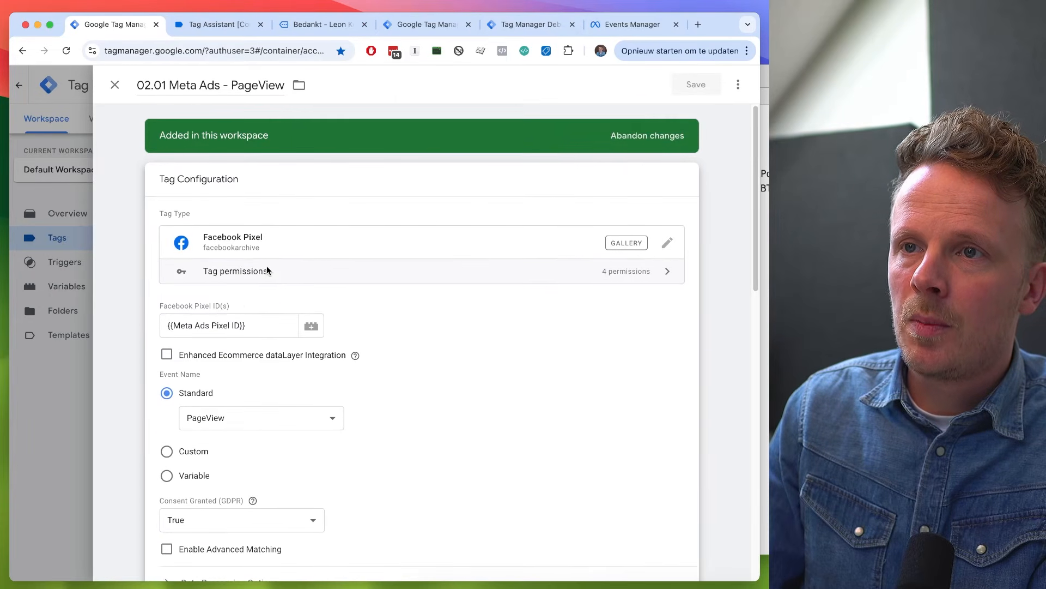
{"action": "scroll", "coordinate": [276, 243], "scroll_direction": "down", "scroll_amount": 8}
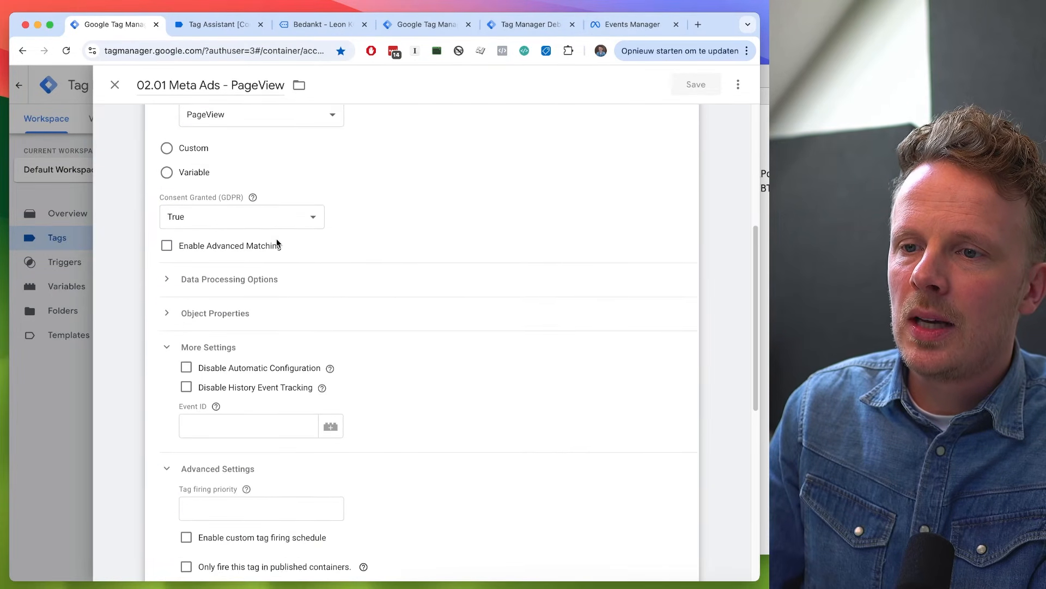
{"action": "left_click", "coordinate": [217, 309]}
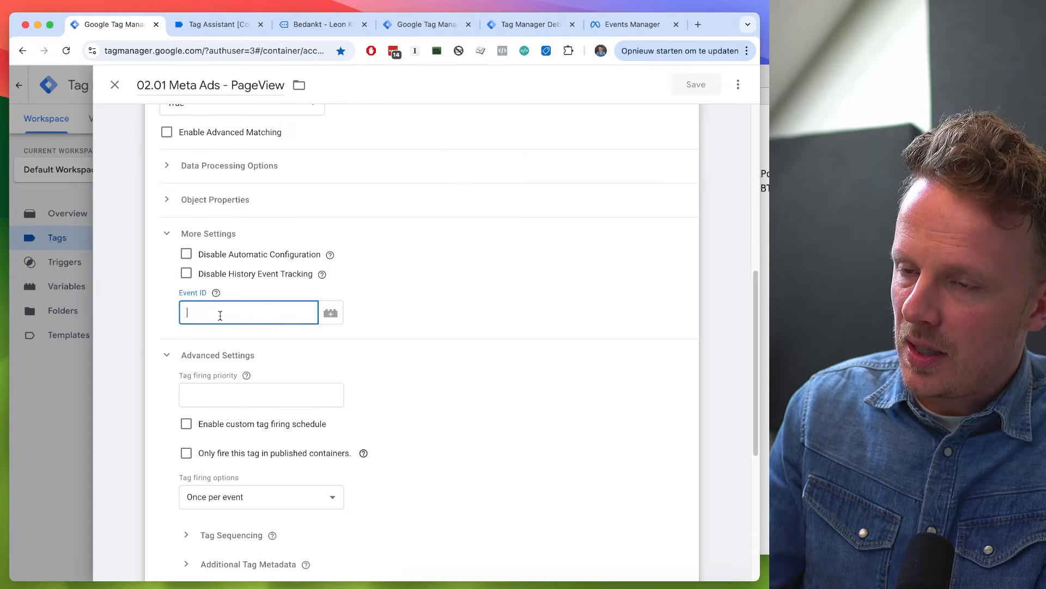
{"action": "left_click", "coordinate": [329, 313]}
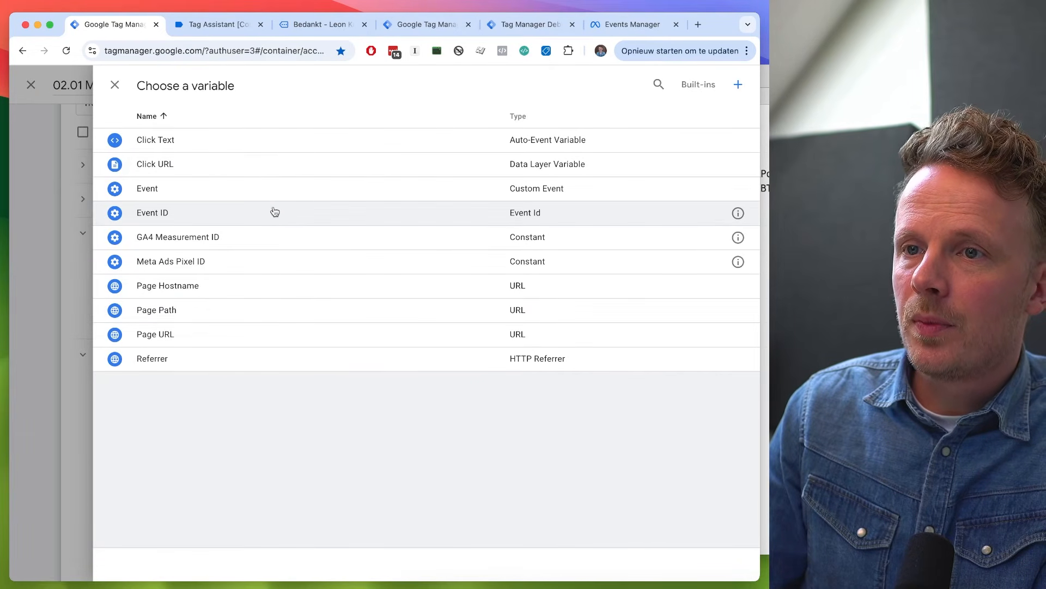
{"action": "left_click", "coordinate": [155, 218]}
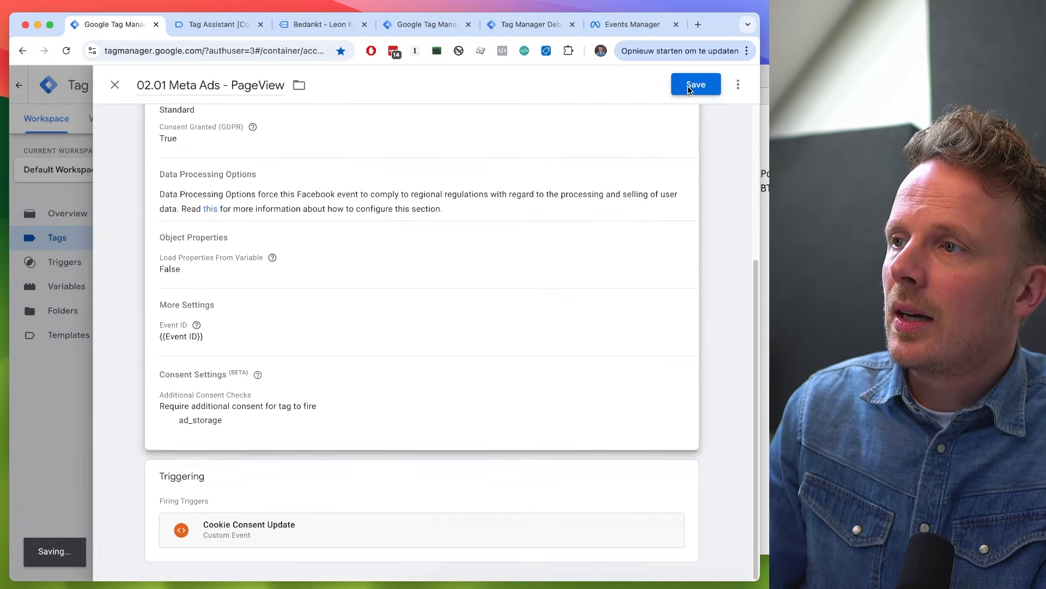
{"action": "left_click", "coordinate": [688, 87]}
- Set the Event ID of the 02.02 Meta Ads - Contact tag to {{Event ID}} under its More Settings and save it
{"action": "left_click", "coordinate": [217, 374]}
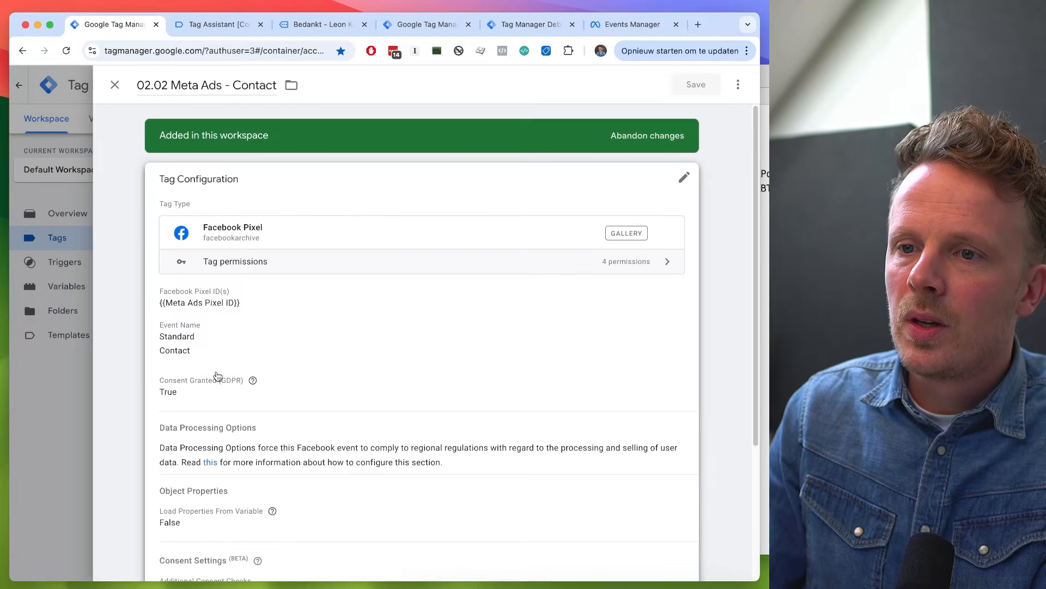
{"action": "left_click", "coordinate": [336, 330]}
{"action": "scroll", "coordinate": [337, 329], "scroll_direction": "down", "scroll_amount": 5}
{"action": "scroll", "coordinate": [336, 330], "scroll_direction": "down", "scroll_amount": 1}
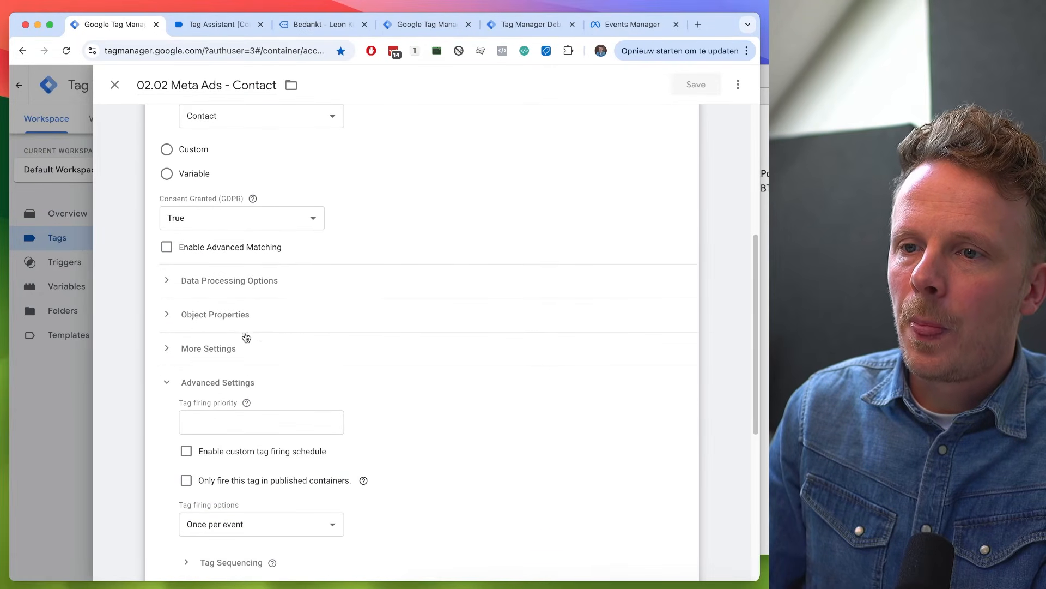
{"action": "left_click", "coordinate": [207, 349]}
{"action": "left_click", "coordinate": [191, 427]}
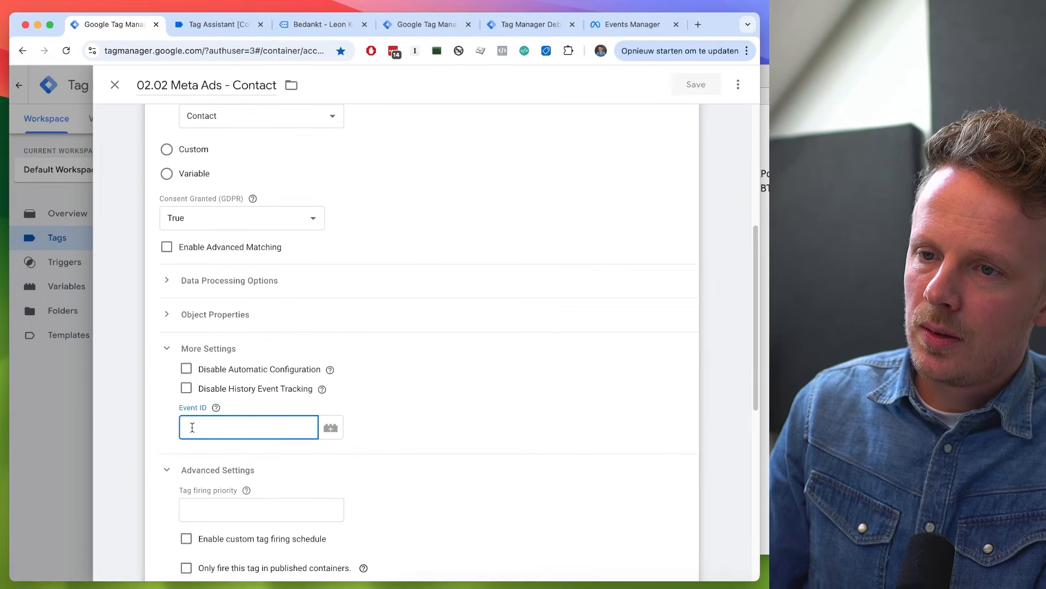
{"action": "left_click", "coordinate": [338, 429]}
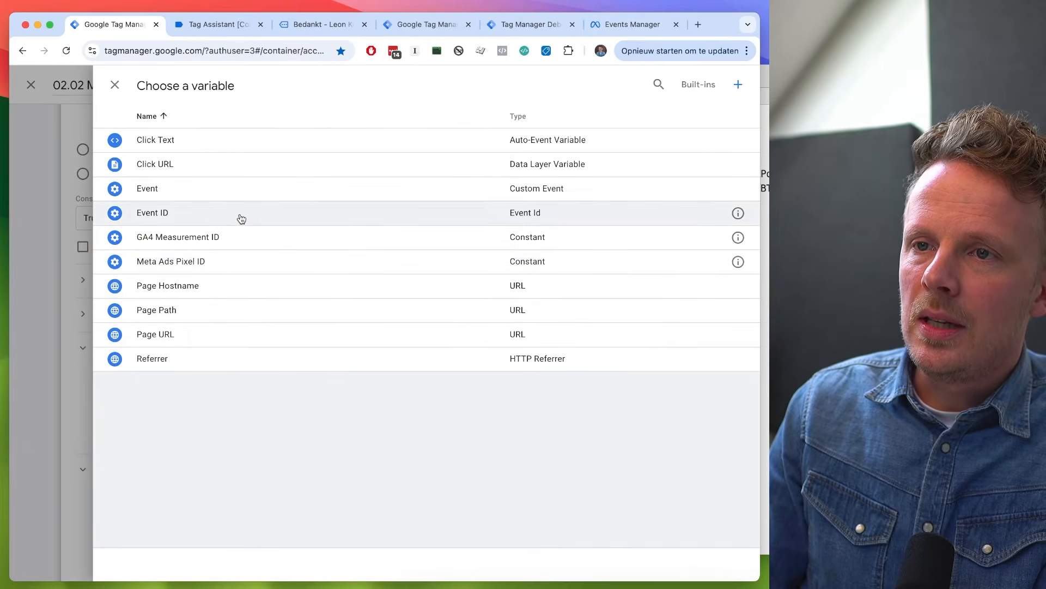
{"action": "left_click", "coordinate": [240, 214]}
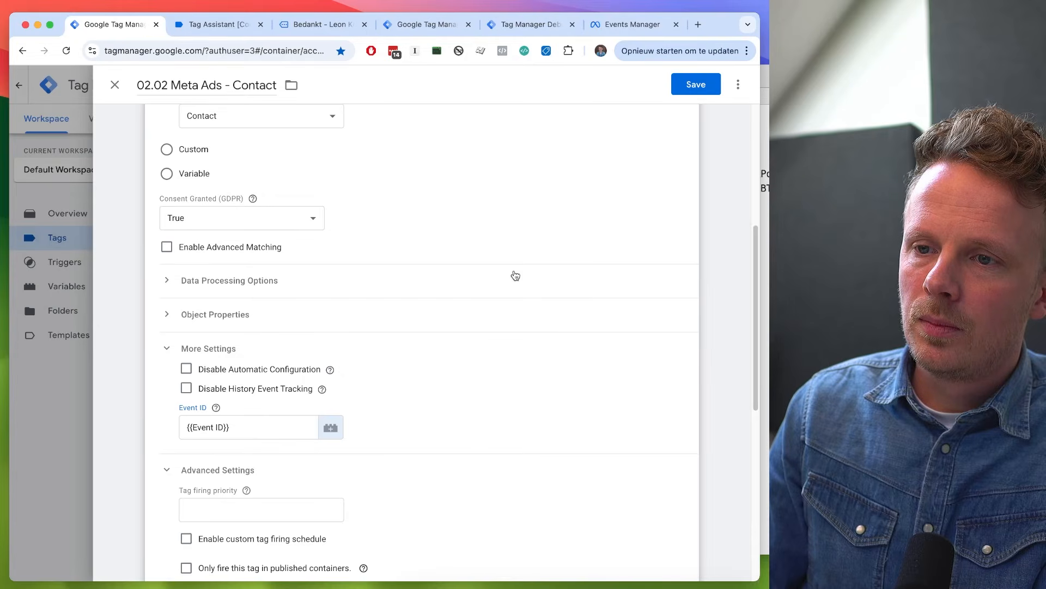
{"action": "left_click", "coordinate": [688, 94]}
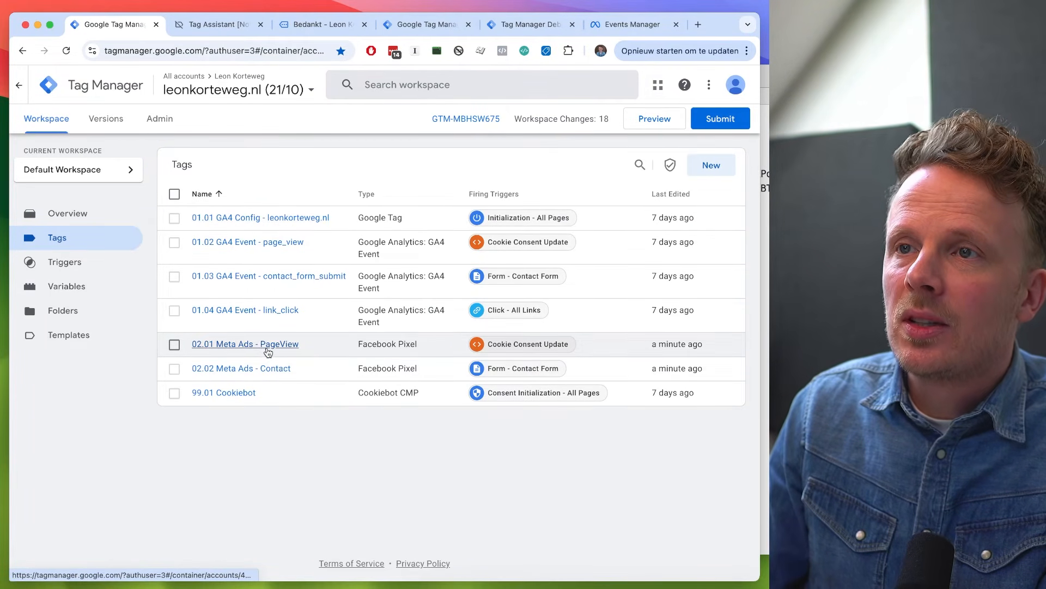
{"action": "left_click", "coordinate": [414, 24]}
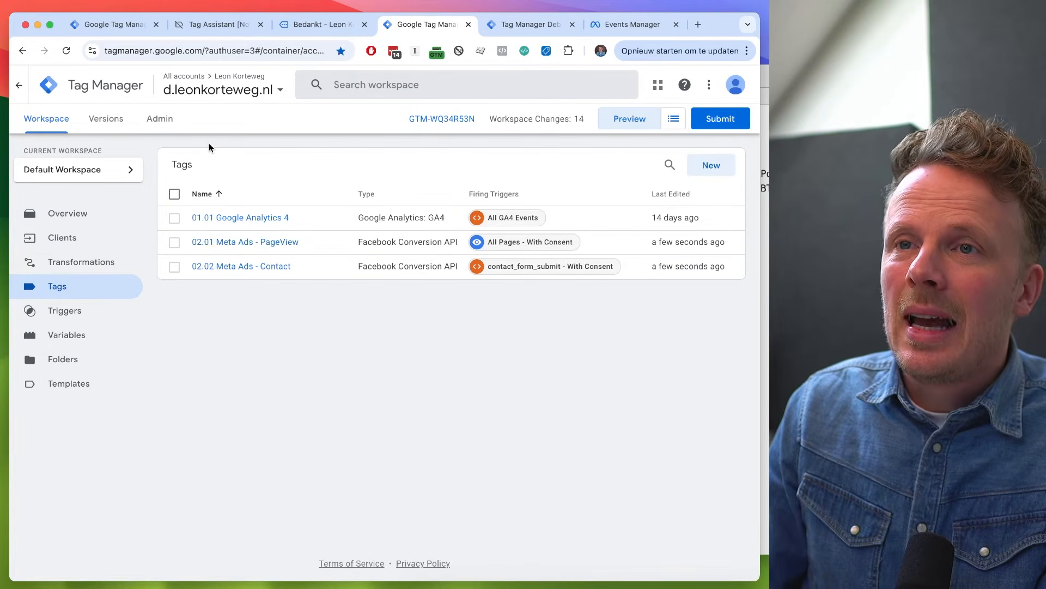
{"action": "left_click", "coordinate": [124, 29]}
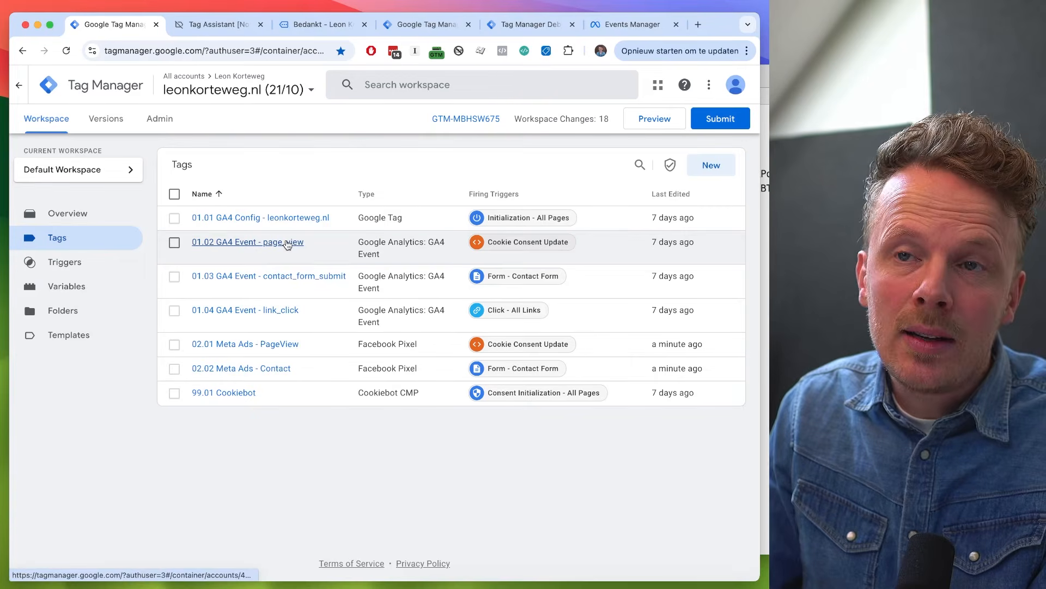
{"action": "left_click", "coordinate": [425, 24]}
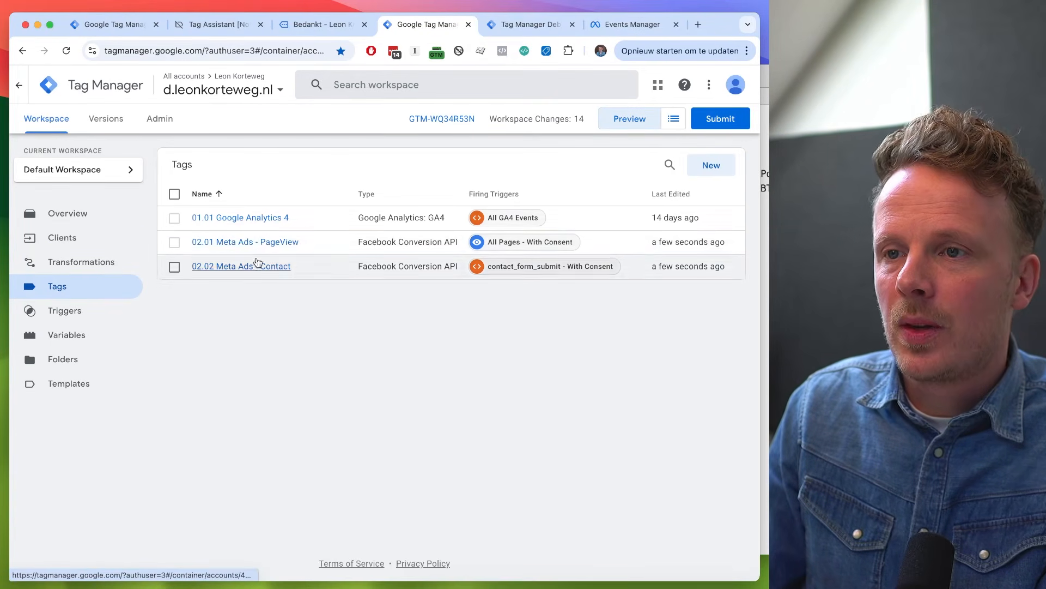
{"action": "left_click", "coordinate": [124, 25]}
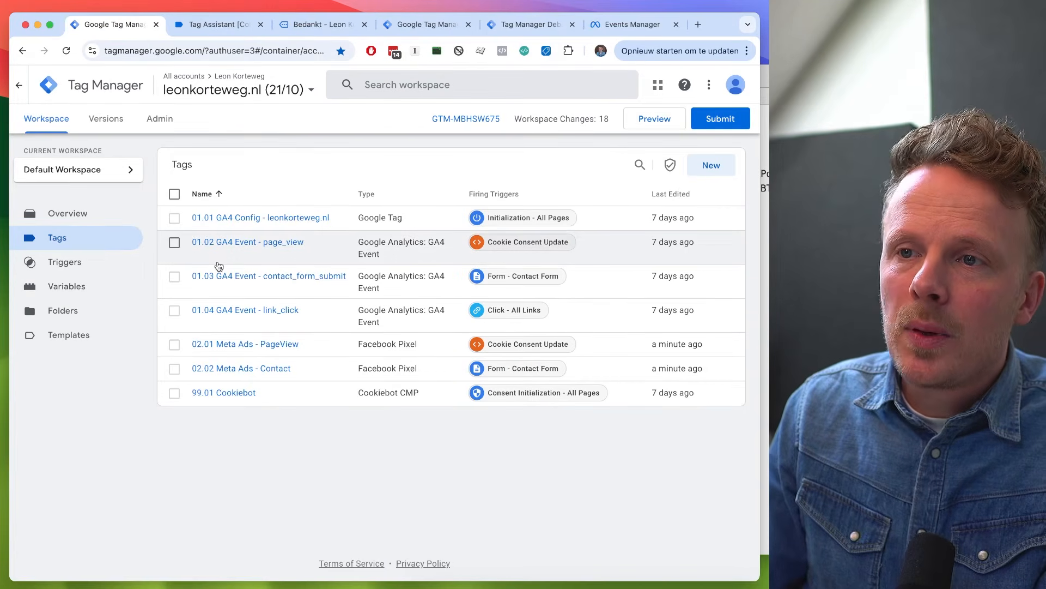
- Add an event_id parameter with the Event ID variable as its value to the 01.02 GA4 Event - page_view tag and save
{"action": "left_click", "coordinate": [254, 243]}
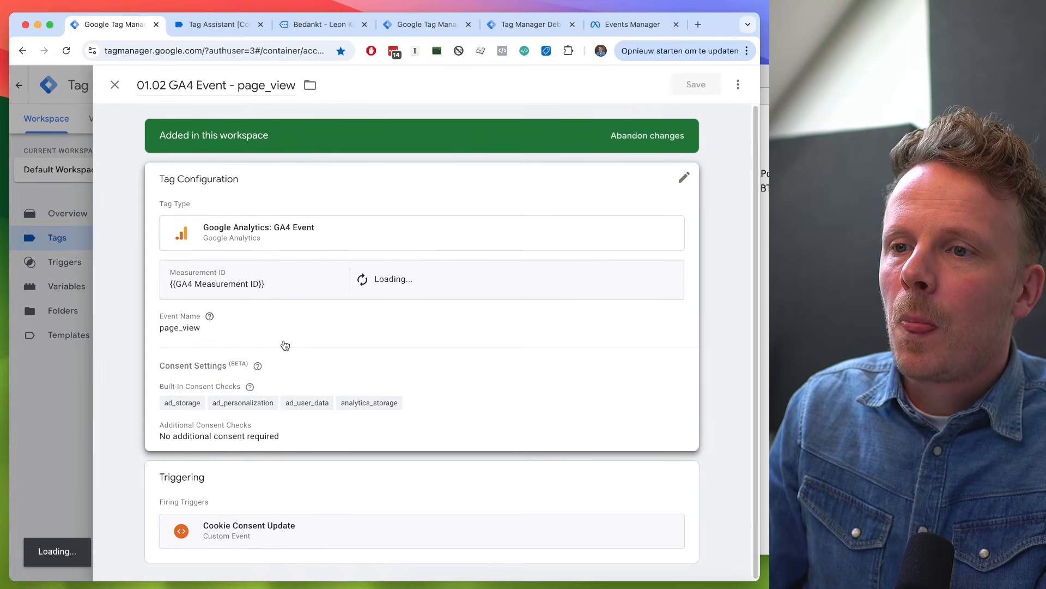
{"action": "left_click", "coordinate": [295, 343]}
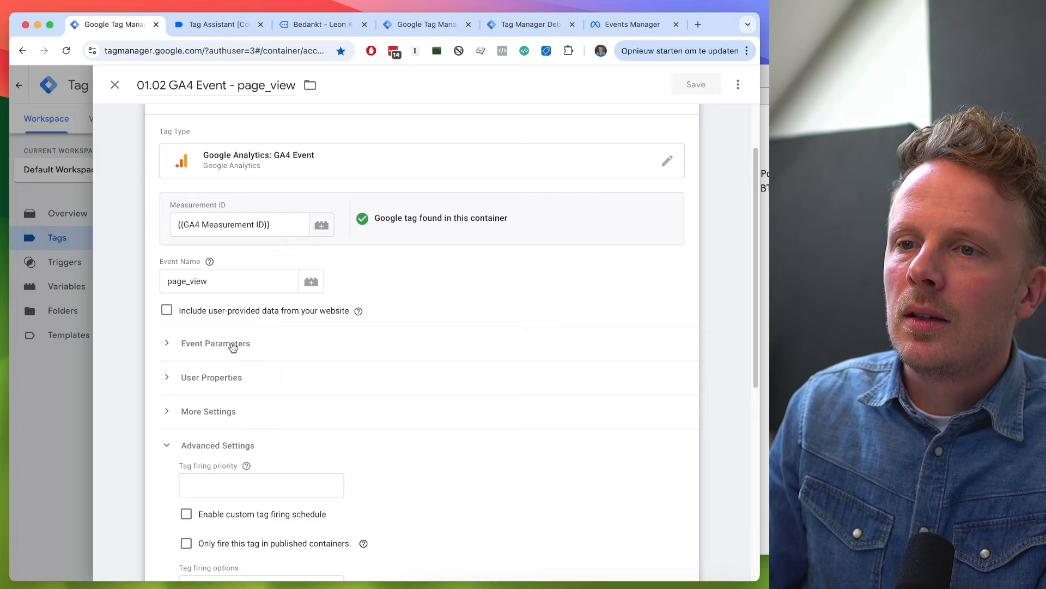
{"action": "left_click", "coordinate": [232, 348]}
{"action": "left_click", "coordinate": [213, 428]}
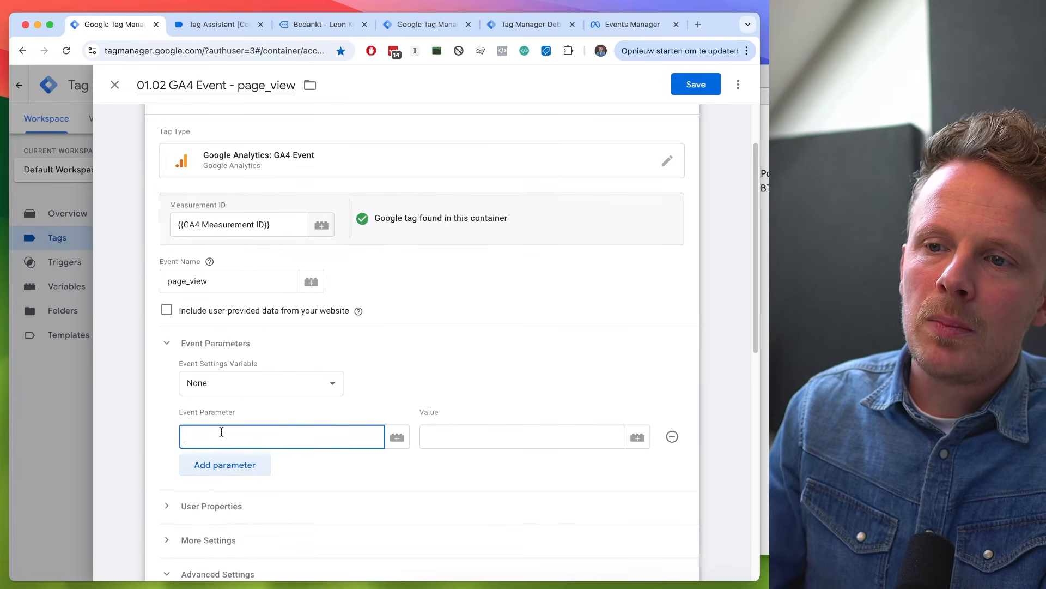
{"action": "type", "text": "event_id"}
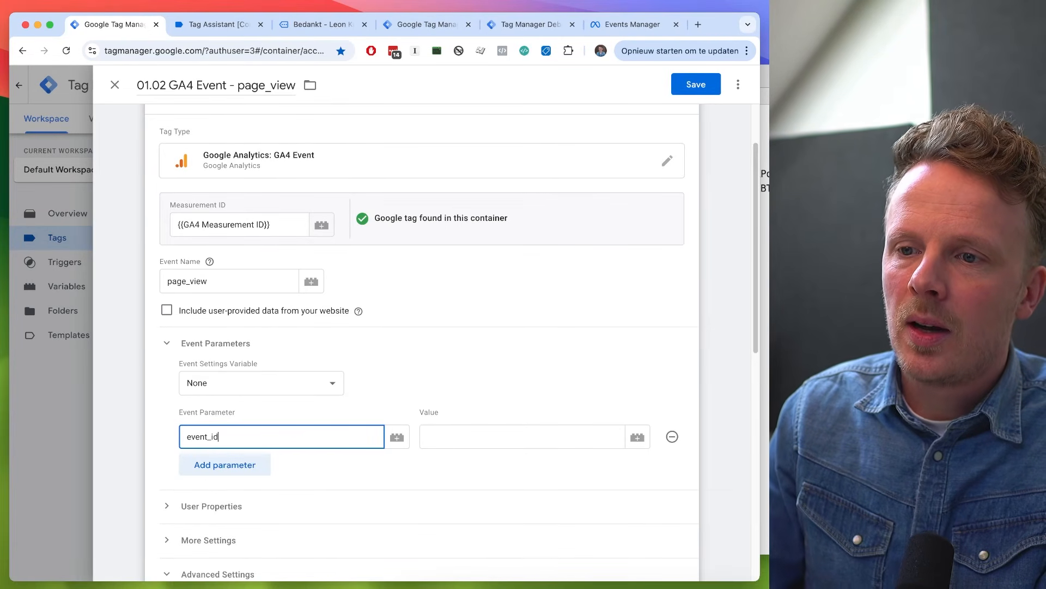
{"action": "left_click", "coordinate": [465, 447]}
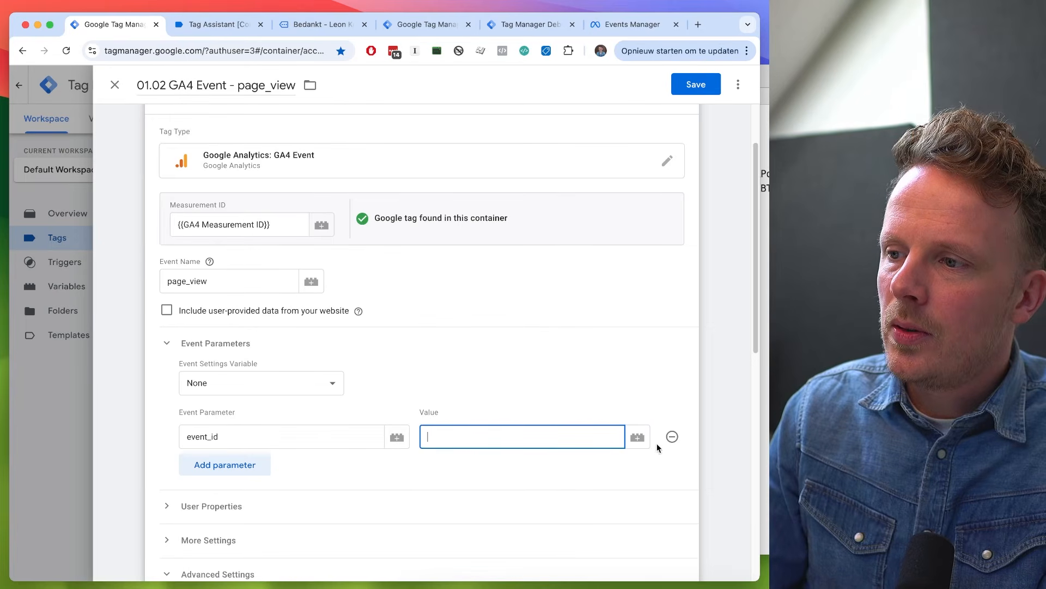
{"action": "left_click", "coordinate": [637, 443]}
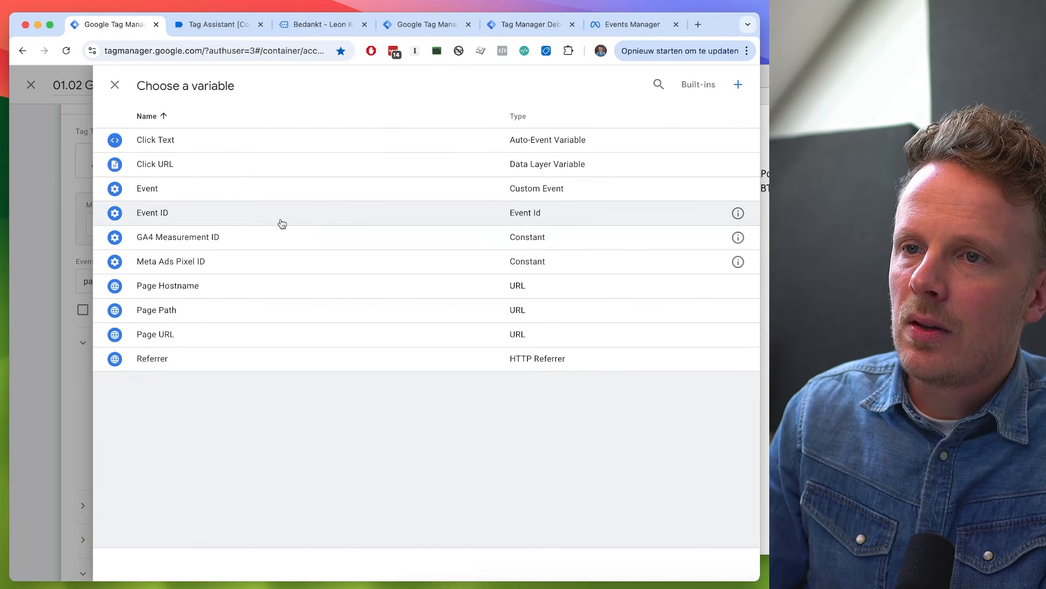
{"action": "left_click", "coordinate": [279, 218]}
{"action": "left_click", "coordinate": [696, 85]}
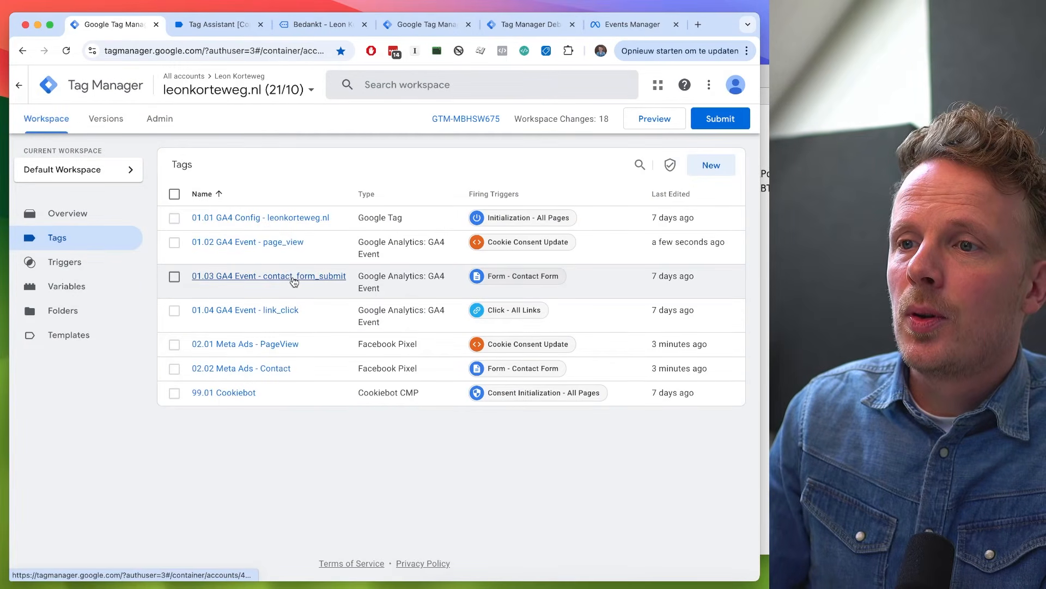
- Add an event_id parameter with value {{Event ID}} to the 01.03 GA4 Event - contact_form_submit tag and save it
{"action": "left_click", "coordinate": [294, 281]}
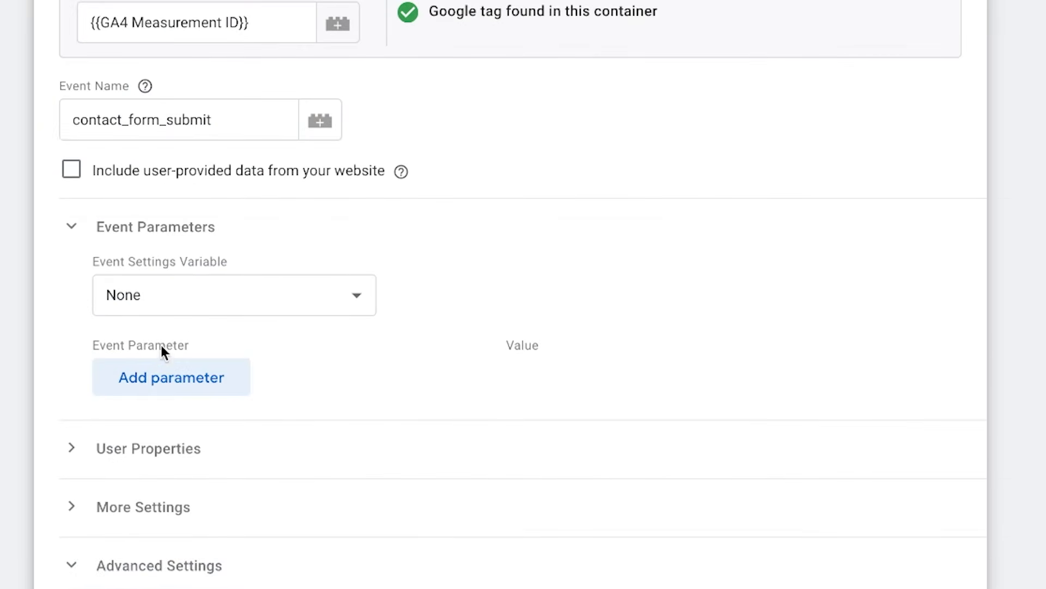
{"action": "left_click", "coordinate": [171, 376]}
{"action": "left_click", "coordinate": [173, 376]}
{"action": "type", "text": "even"}
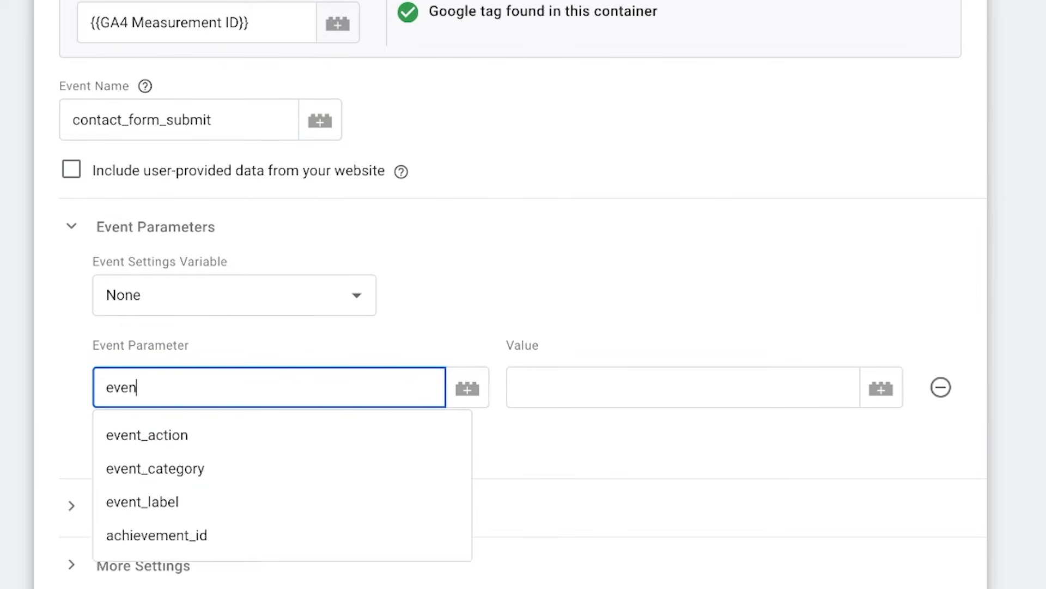
{"action": "type", "text": "t_id"}
{"action": "key", "text": "Tab"}
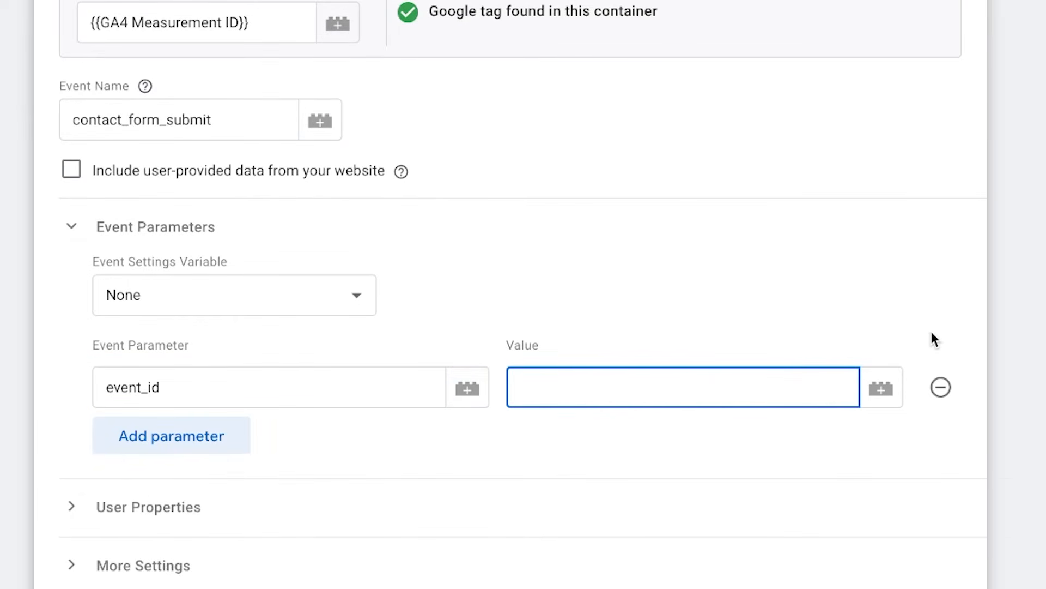
{"action": "type", "text": "{{Event ID}}"}
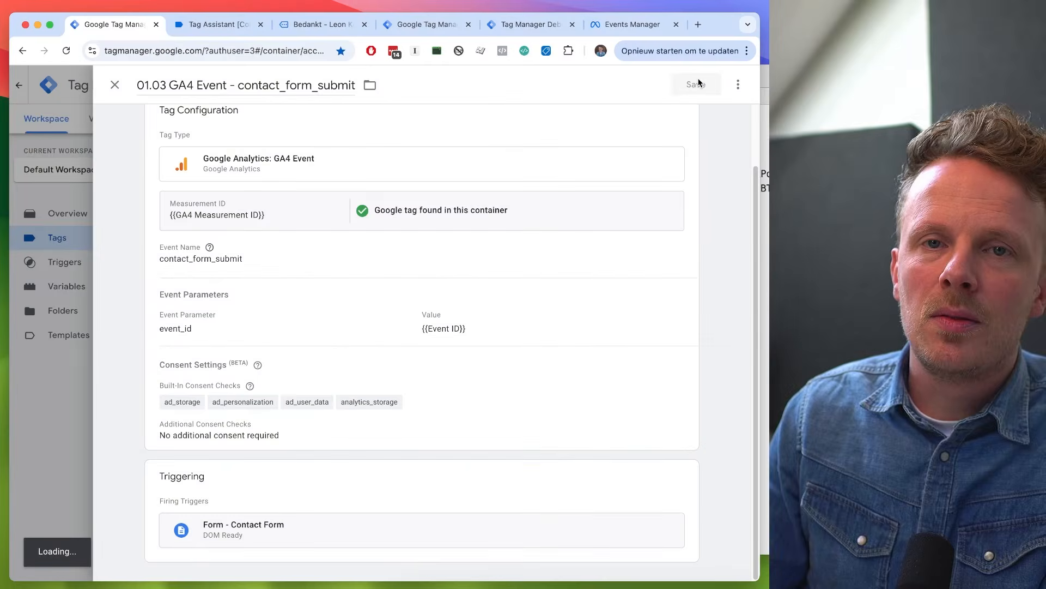
- Preview the web container and check the newest page_view in the server container's debugger and Meta Events Manager's test events
{"action": "left_click", "coordinate": [647, 121]}
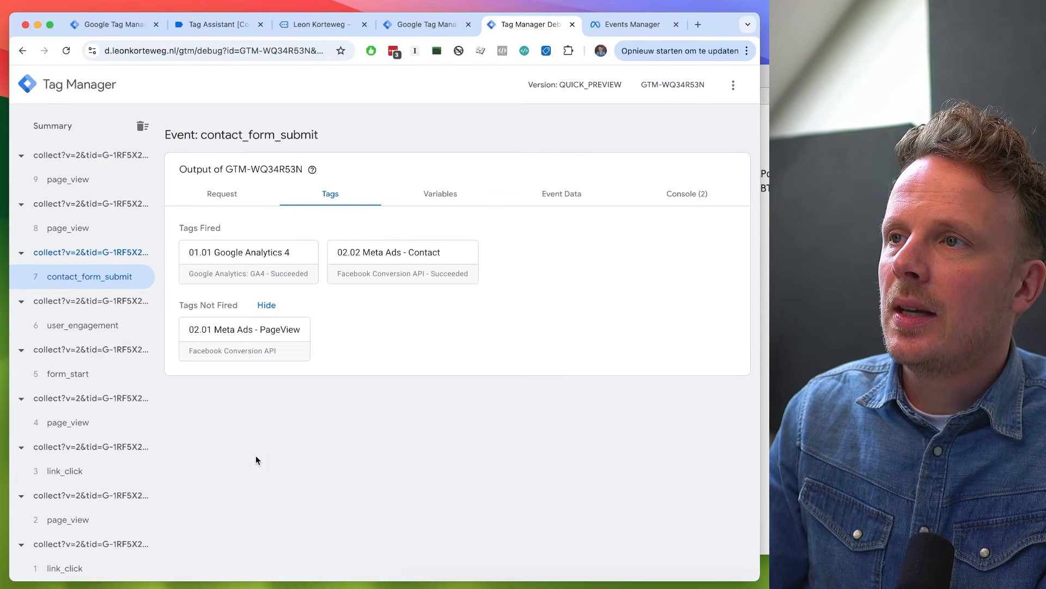
{"action": "left_click", "coordinate": [86, 184]}
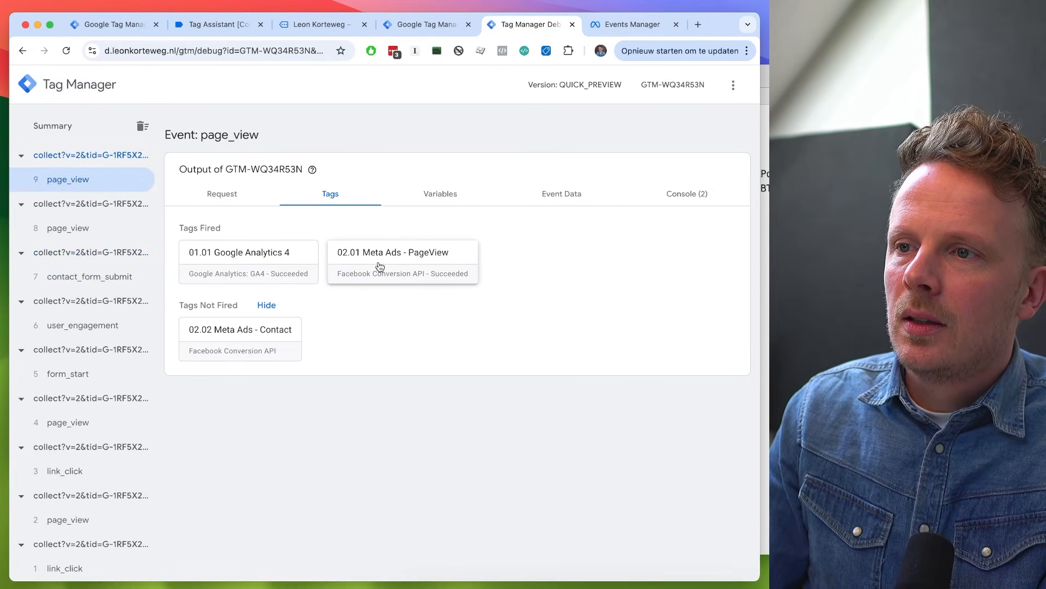
{"action": "left_click", "coordinate": [621, 28]}
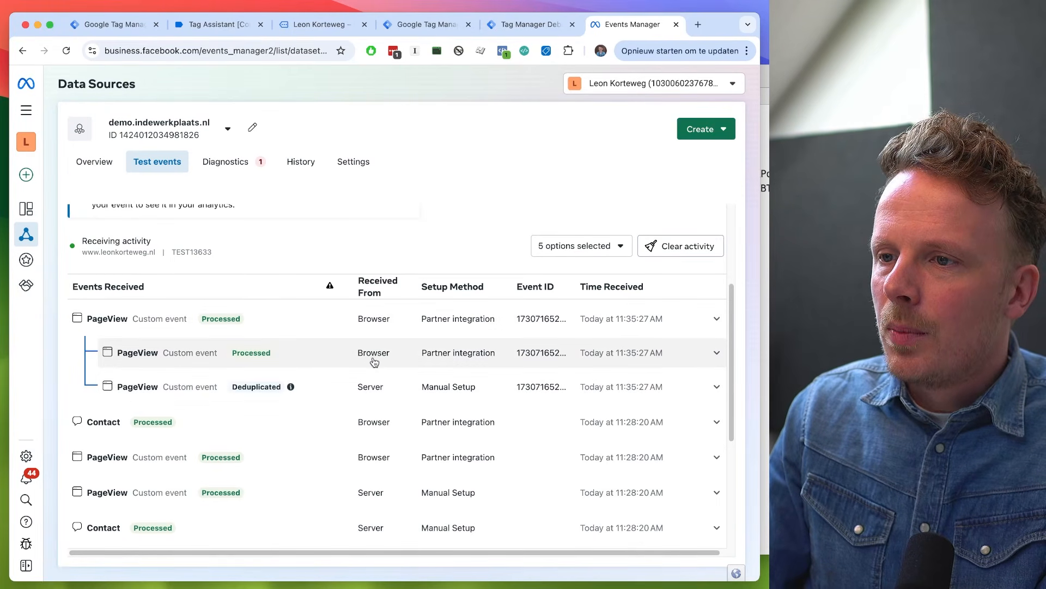
- Review the Event ID setting of the 02.01 Meta Ads - PageView tag and the event_id parameter of 01.02 GA4 Event - page_view
{"action": "key", "text": "ctrl+Tab"}
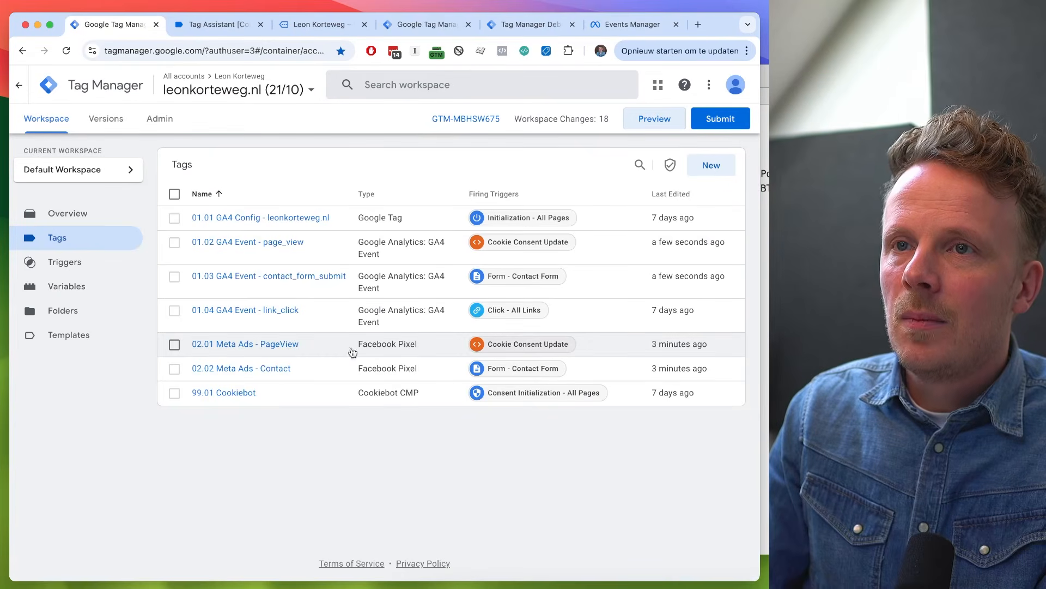
{"action": "left_click", "coordinate": [280, 345]}
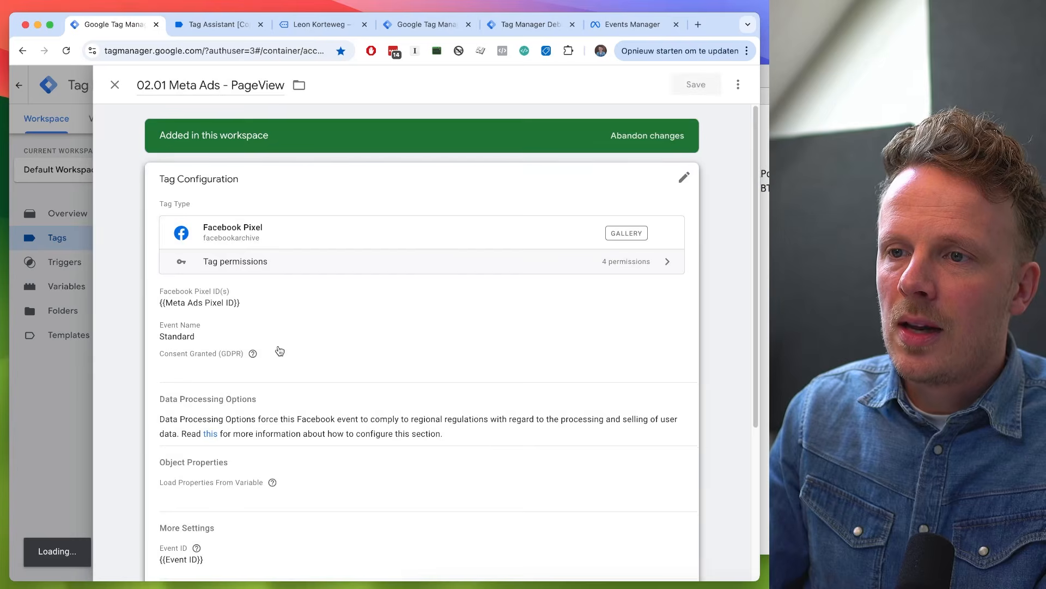
{"action": "scroll", "coordinate": [315, 332], "scroll_direction": "down", "scroll_amount": 5}
{"action": "left_click", "coordinate": [314, 331]}
{"action": "scroll", "coordinate": [224, 467], "scroll_direction": "down", "scroll_amount": 5}
{"action": "scroll", "coordinate": [222, 461], "scroll_direction": "up", "scroll_amount": 7}
{"action": "left_click", "coordinate": [224, 476]}
{"action": "left_click", "coordinate": [214, 557]}
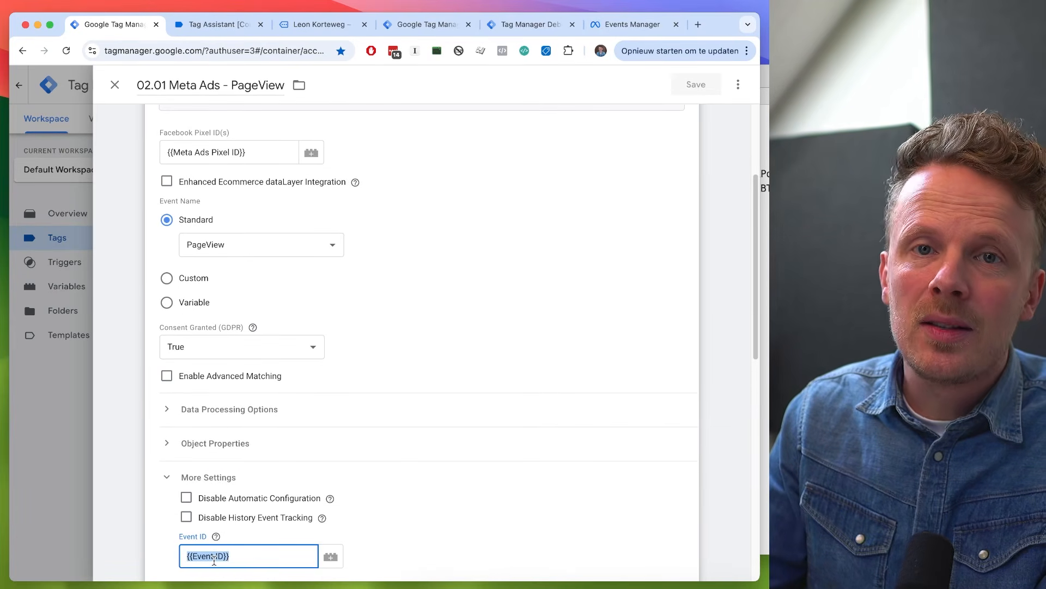
{"action": "left_click", "coordinate": [57, 512]}
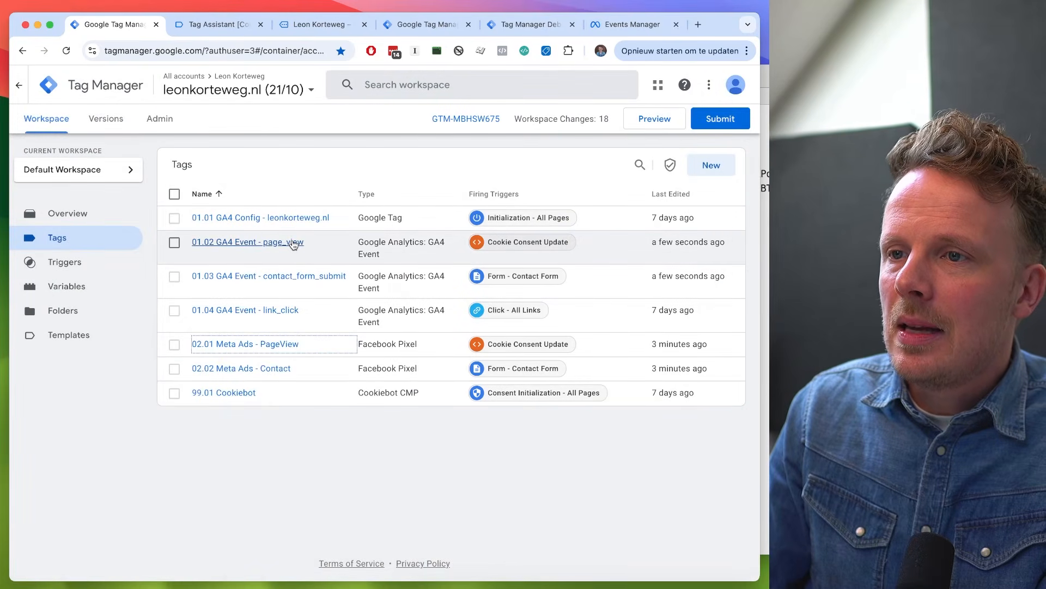
{"action": "left_click", "coordinate": [293, 243]}
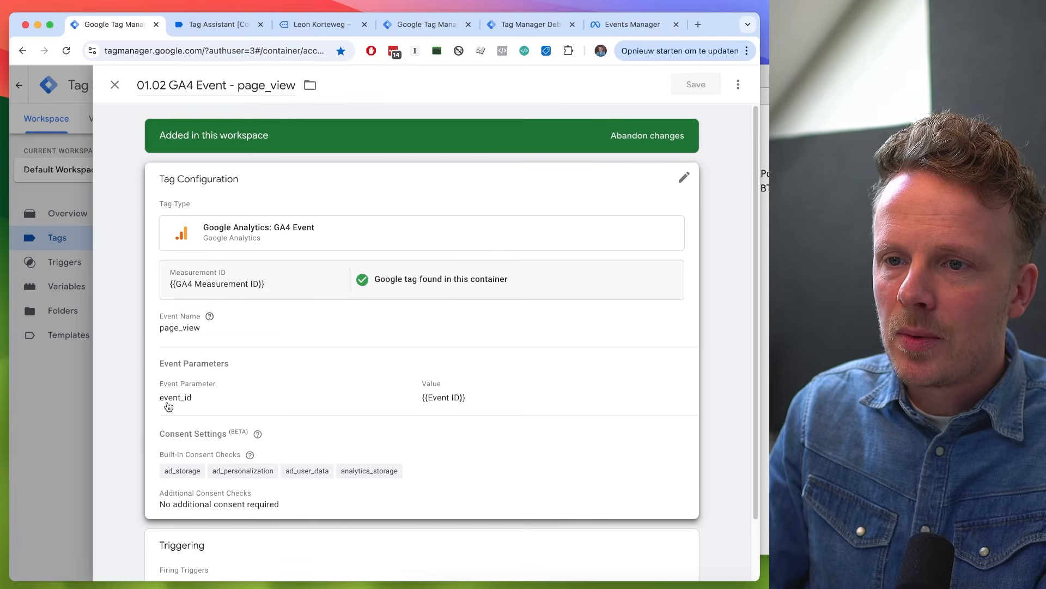
- Check the event_id in the newest page_view's event data in the server container's debugger
{"action": "left_click", "coordinate": [516, 29]}
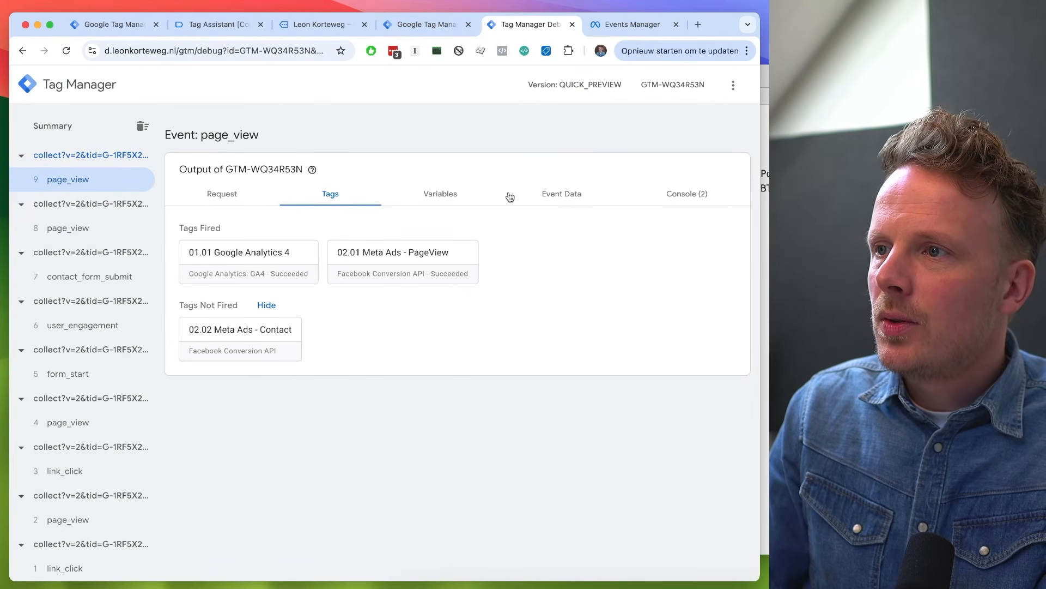
{"action": "left_click", "coordinate": [542, 195]}
{"action": "scroll", "coordinate": [320, 258], "scroll_direction": "down", "scroll_amount": 5}
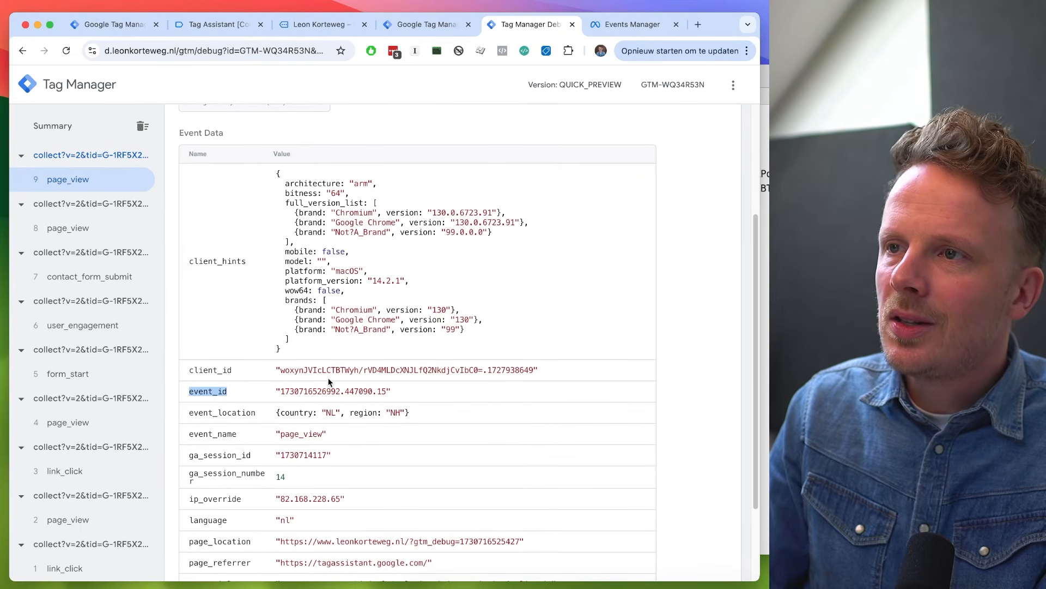
- Inspect the event_id in the outgoing HTTP request body of the fired 02.01 Meta Ads - PageView server tag
{"action": "scroll", "coordinate": [325, 382], "scroll_direction": "up", "scroll_amount": 5}
{"action": "left_click", "coordinate": [331, 201]}
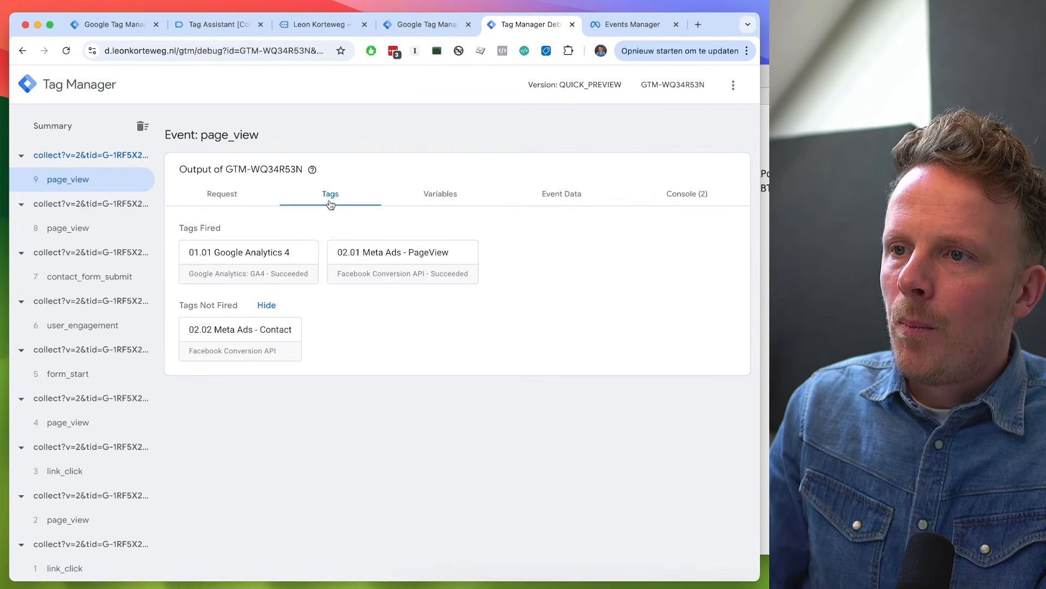
{"action": "left_click", "coordinate": [390, 271]}
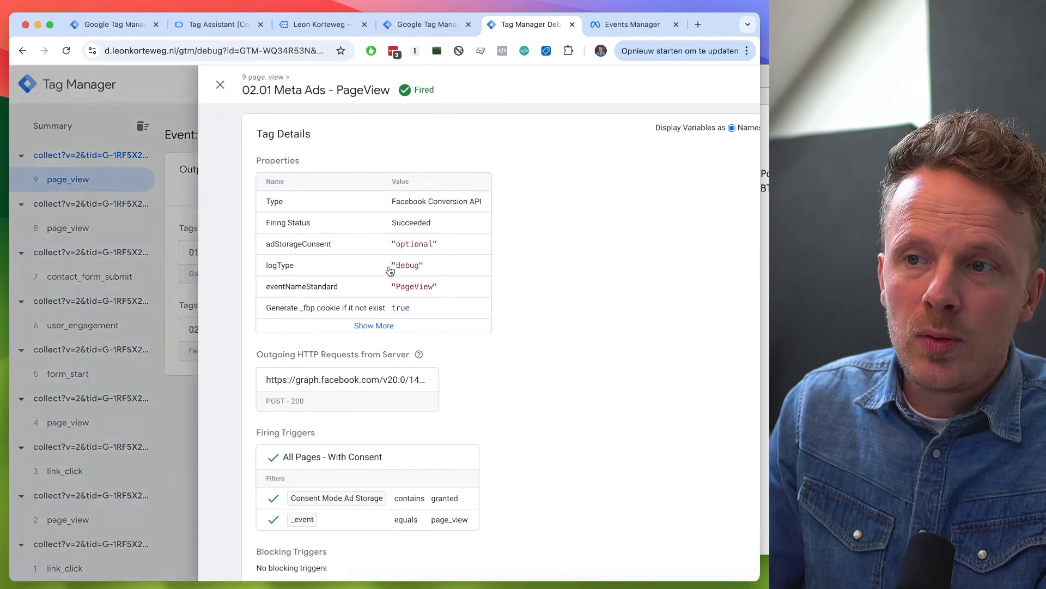
{"action": "scroll", "coordinate": [370, 334], "scroll_direction": "down", "scroll_amount": 2}
{"action": "scroll", "coordinate": [369, 335], "scroll_direction": "up", "scroll_amount": 2}
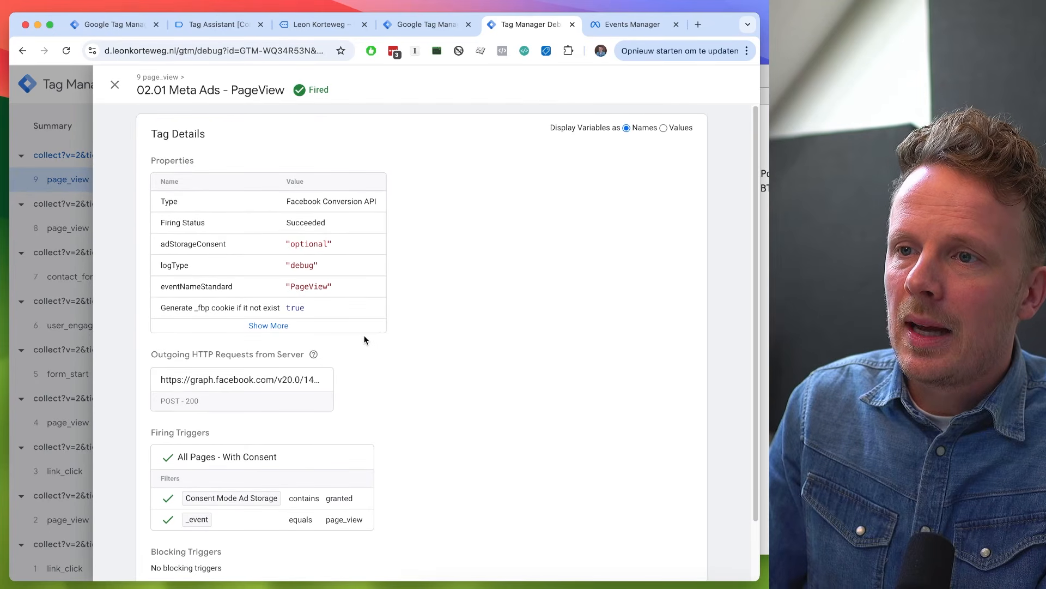
{"action": "left_click", "coordinate": [233, 382]}
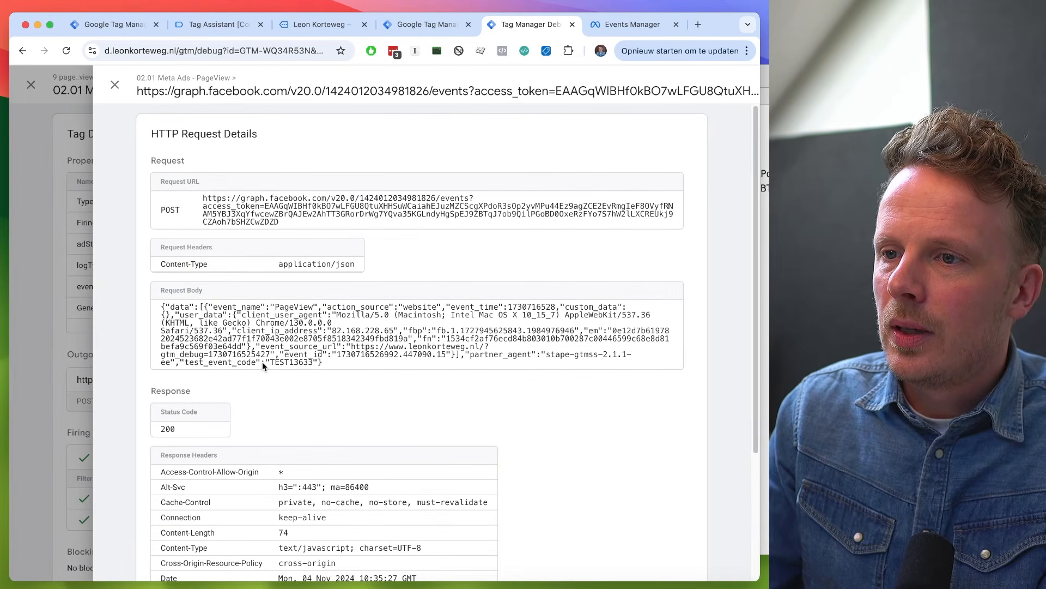
{"action": "double_click", "coordinate": [309, 355]}
{"action": "double_click", "coordinate": [349, 355]}
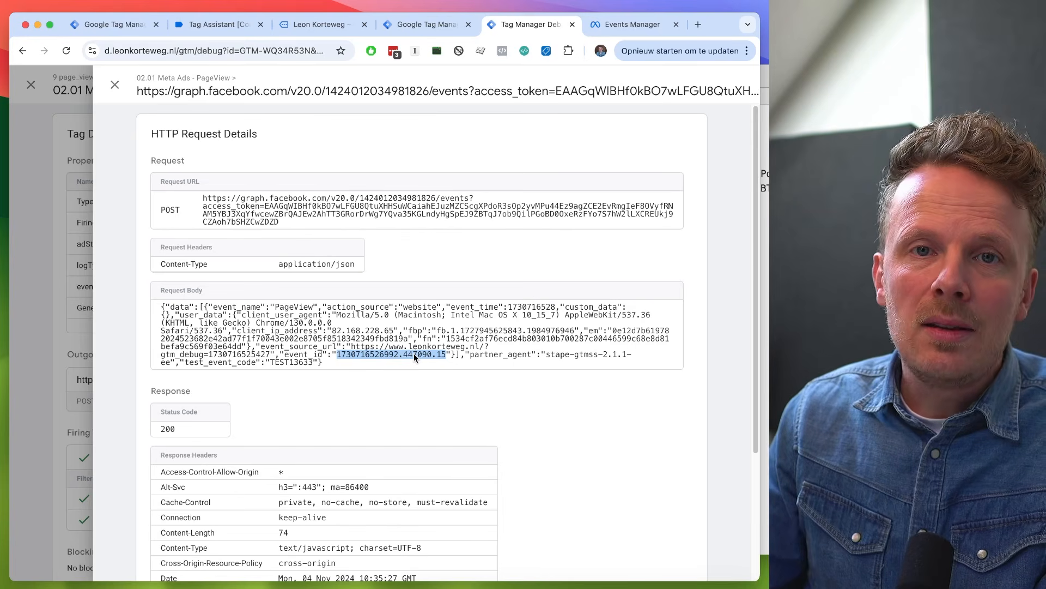
- Expand the processed browser PageView in Meta Events Manager and search the page for its event ID to compare it with the server event
{"action": "key", "text": "ctrl+Tab"}
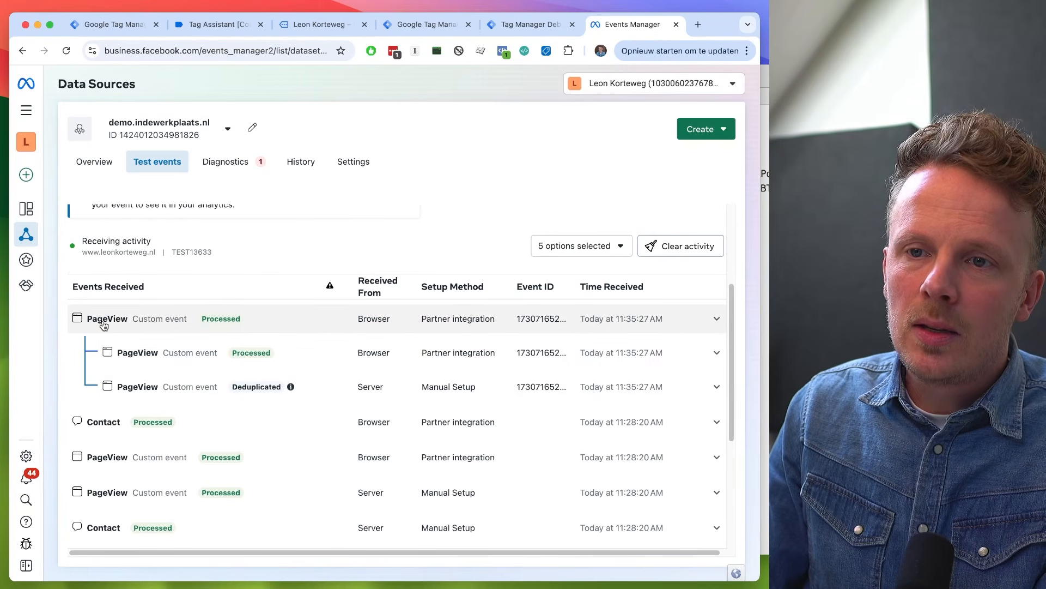
{"action": "left_click", "coordinate": [182, 352]}
{"action": "double_click", "coordinate": [191, 398]}
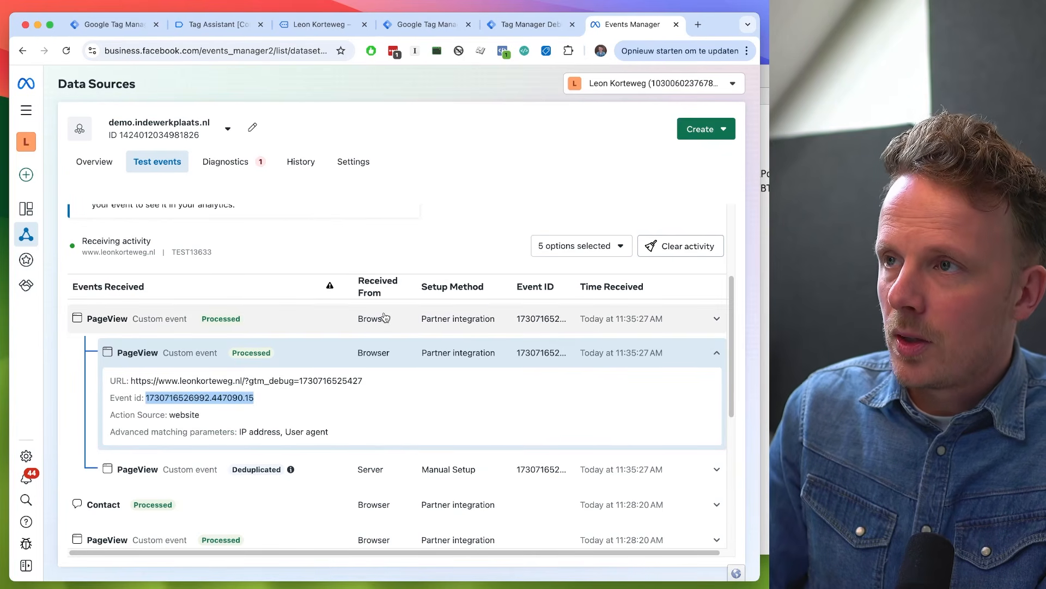
{"action": "key", "text": "super+f"}
{"action": "left_click", "coordinate": [197, 76]}
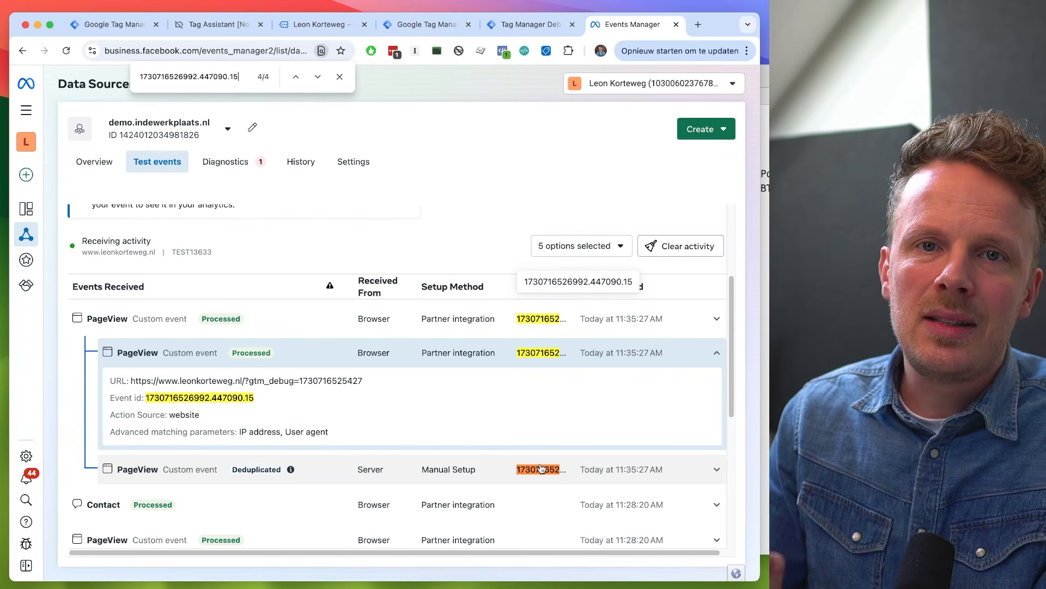
{"action": "left_click", "coordinate": [340, 78]}
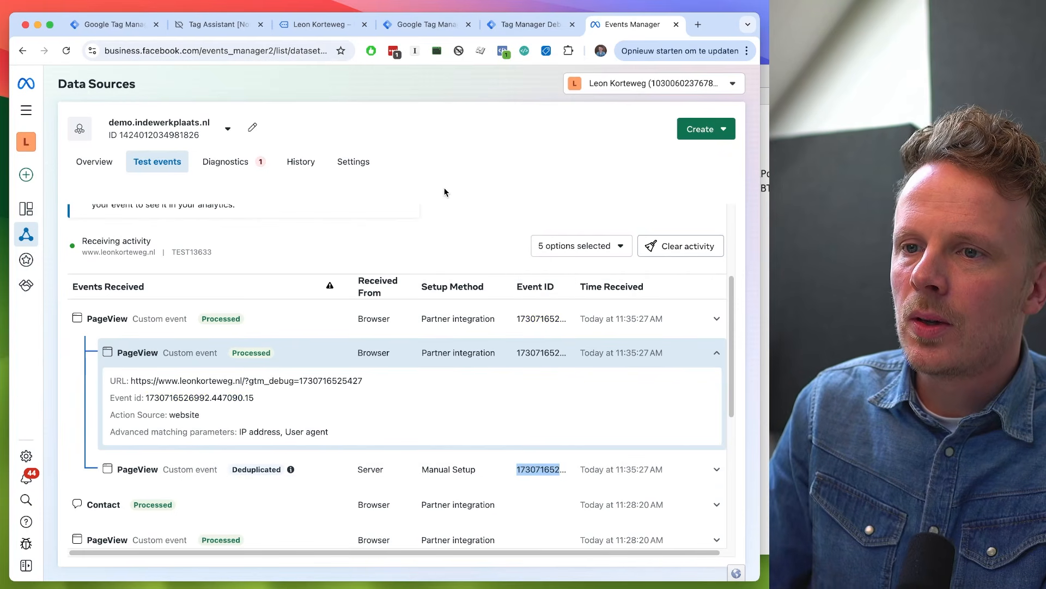